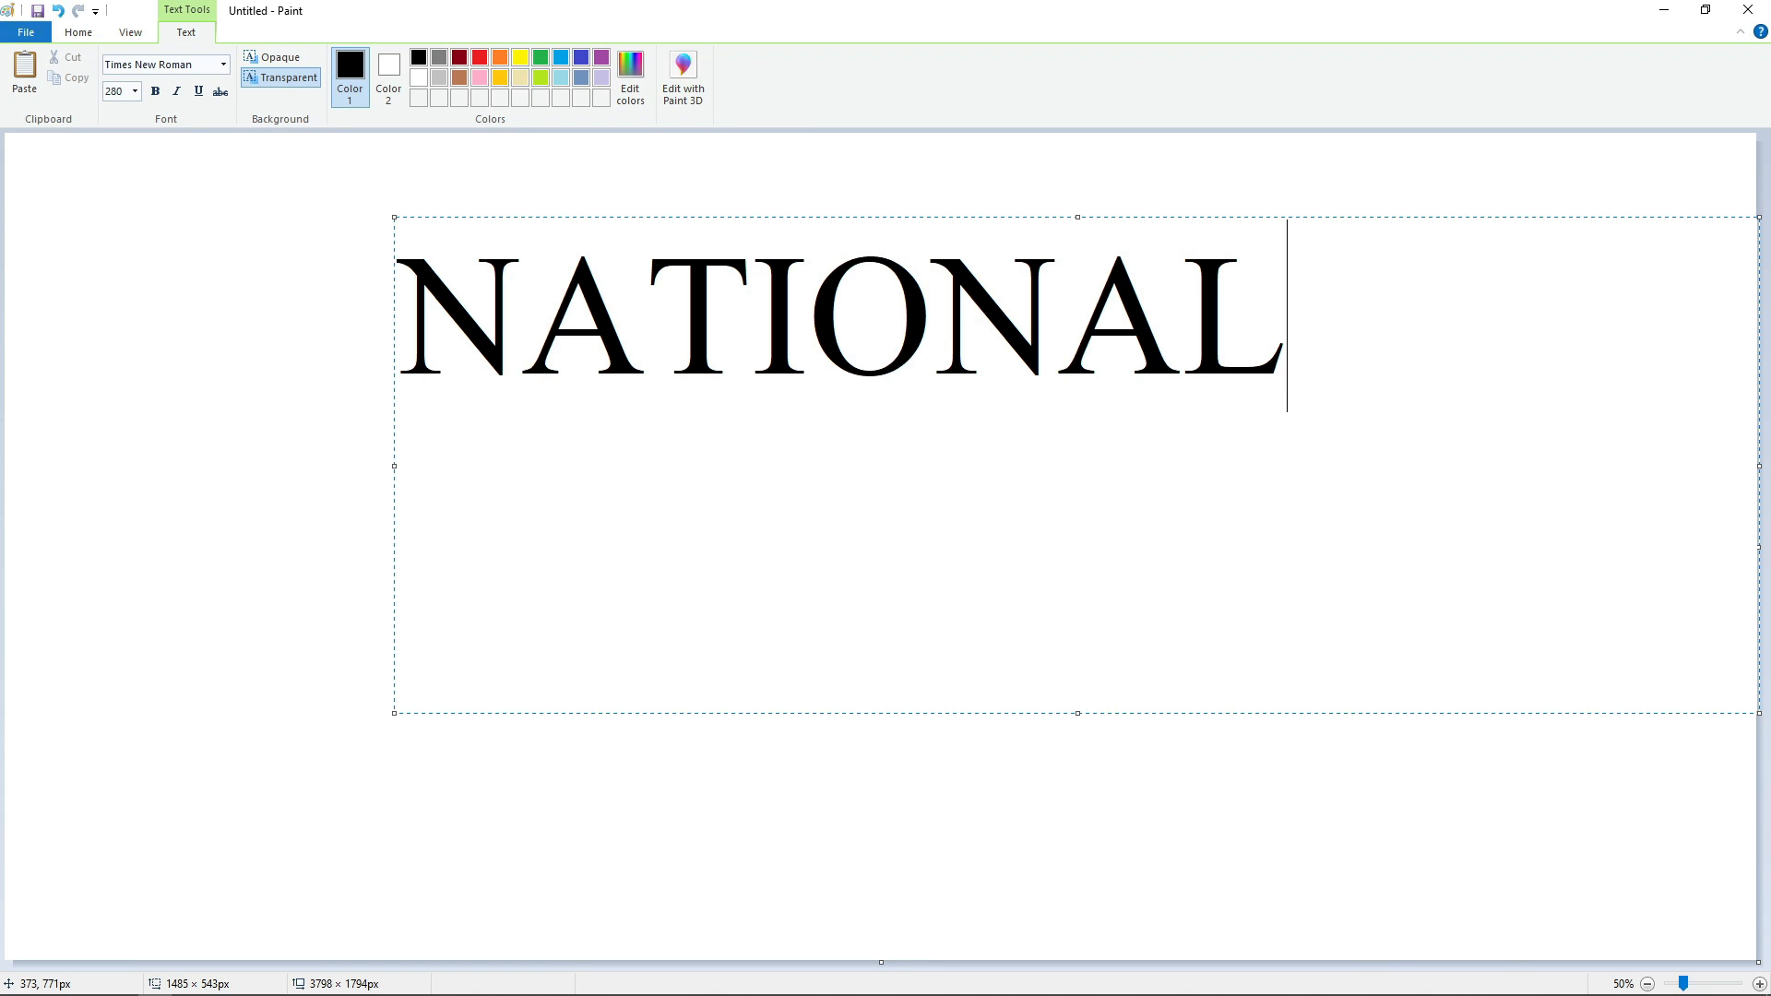
# Complete the text below NATIONAL with the lines GEOGRAPHIC and CHANNEL, and place the text on the canvas.
pyautogui.write('GEOGRAPHIC')
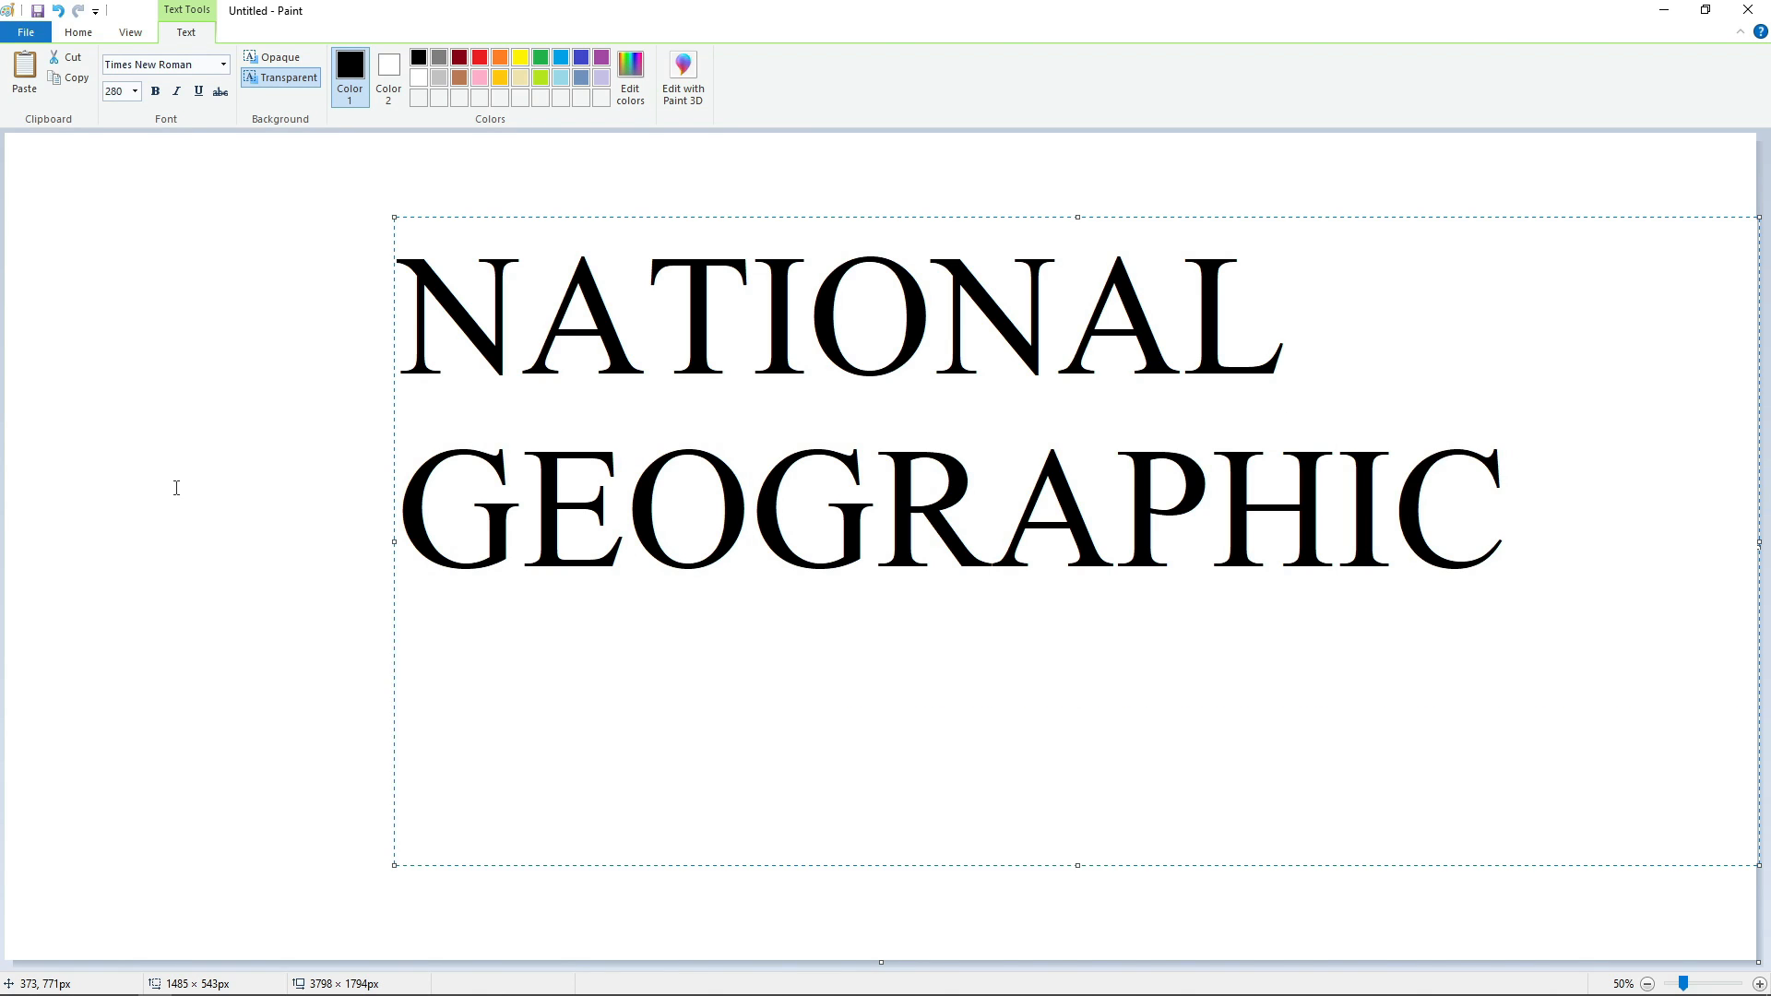
pyautogui.press('Return')
pyautogui.write('CHANNEL')
pyautogui.click(177, 488)
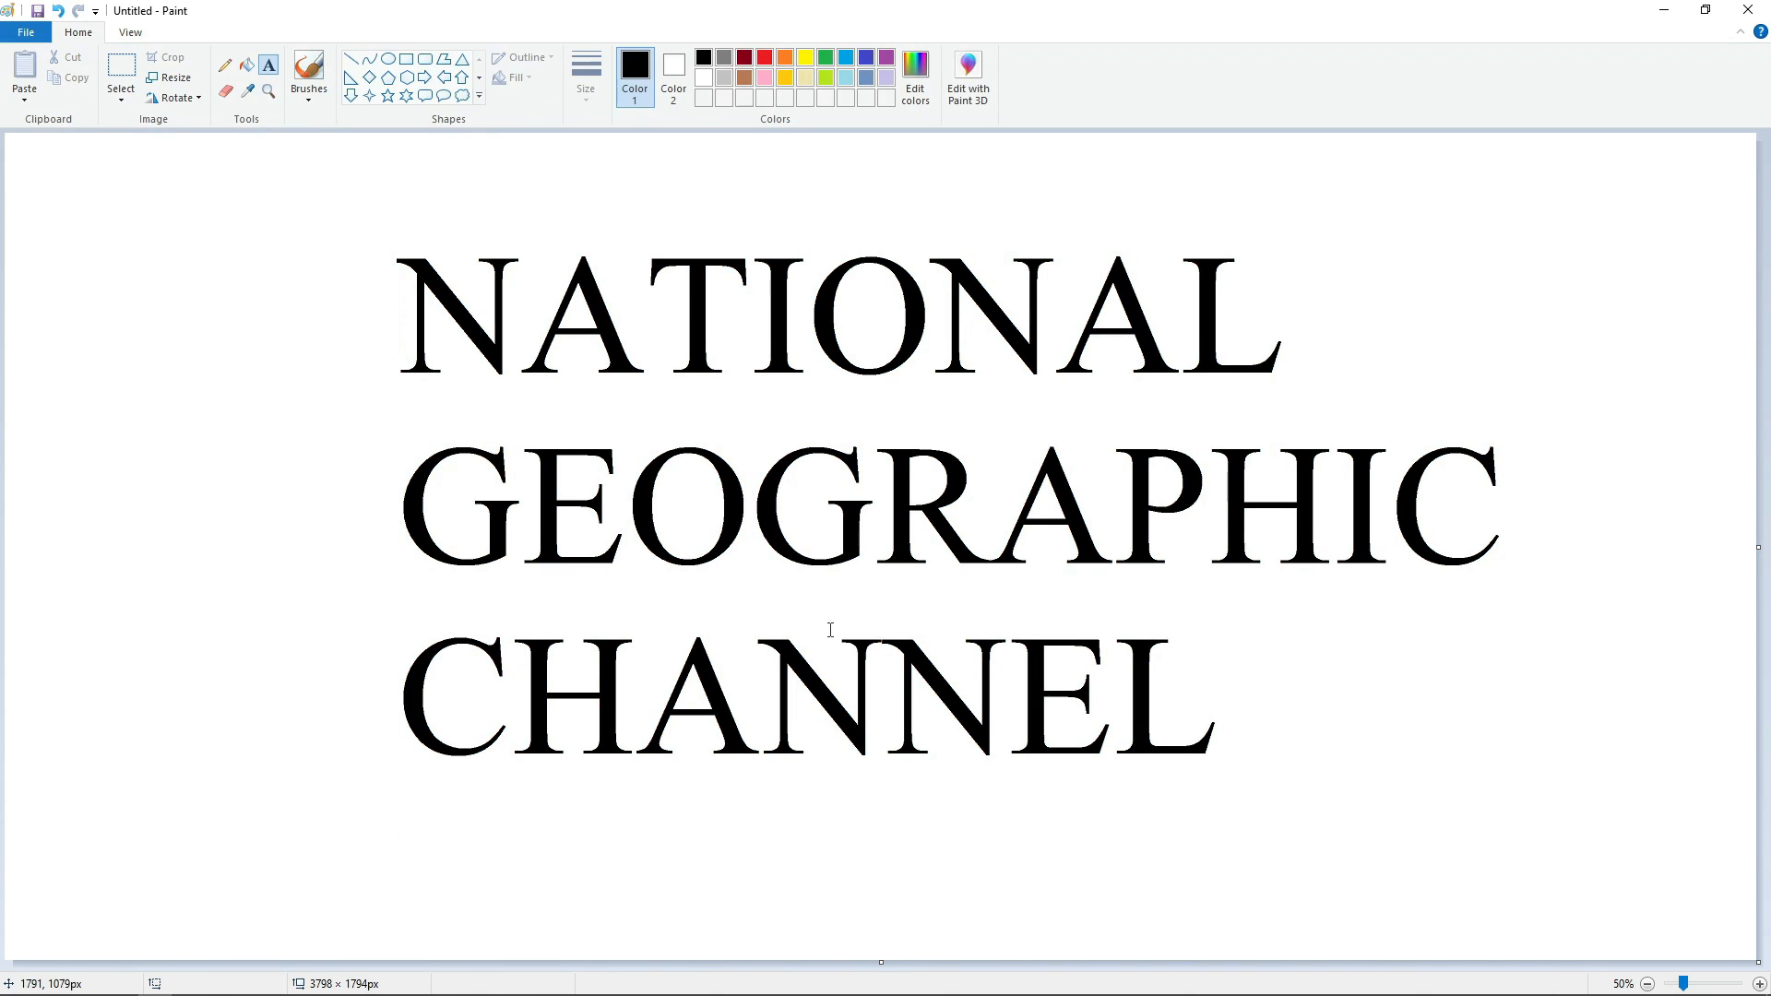
# Move the first A of NATIONAL tight against the N, pasting a copy with transparent selection and filling the original white.
pyautogui.click(1759, 984)
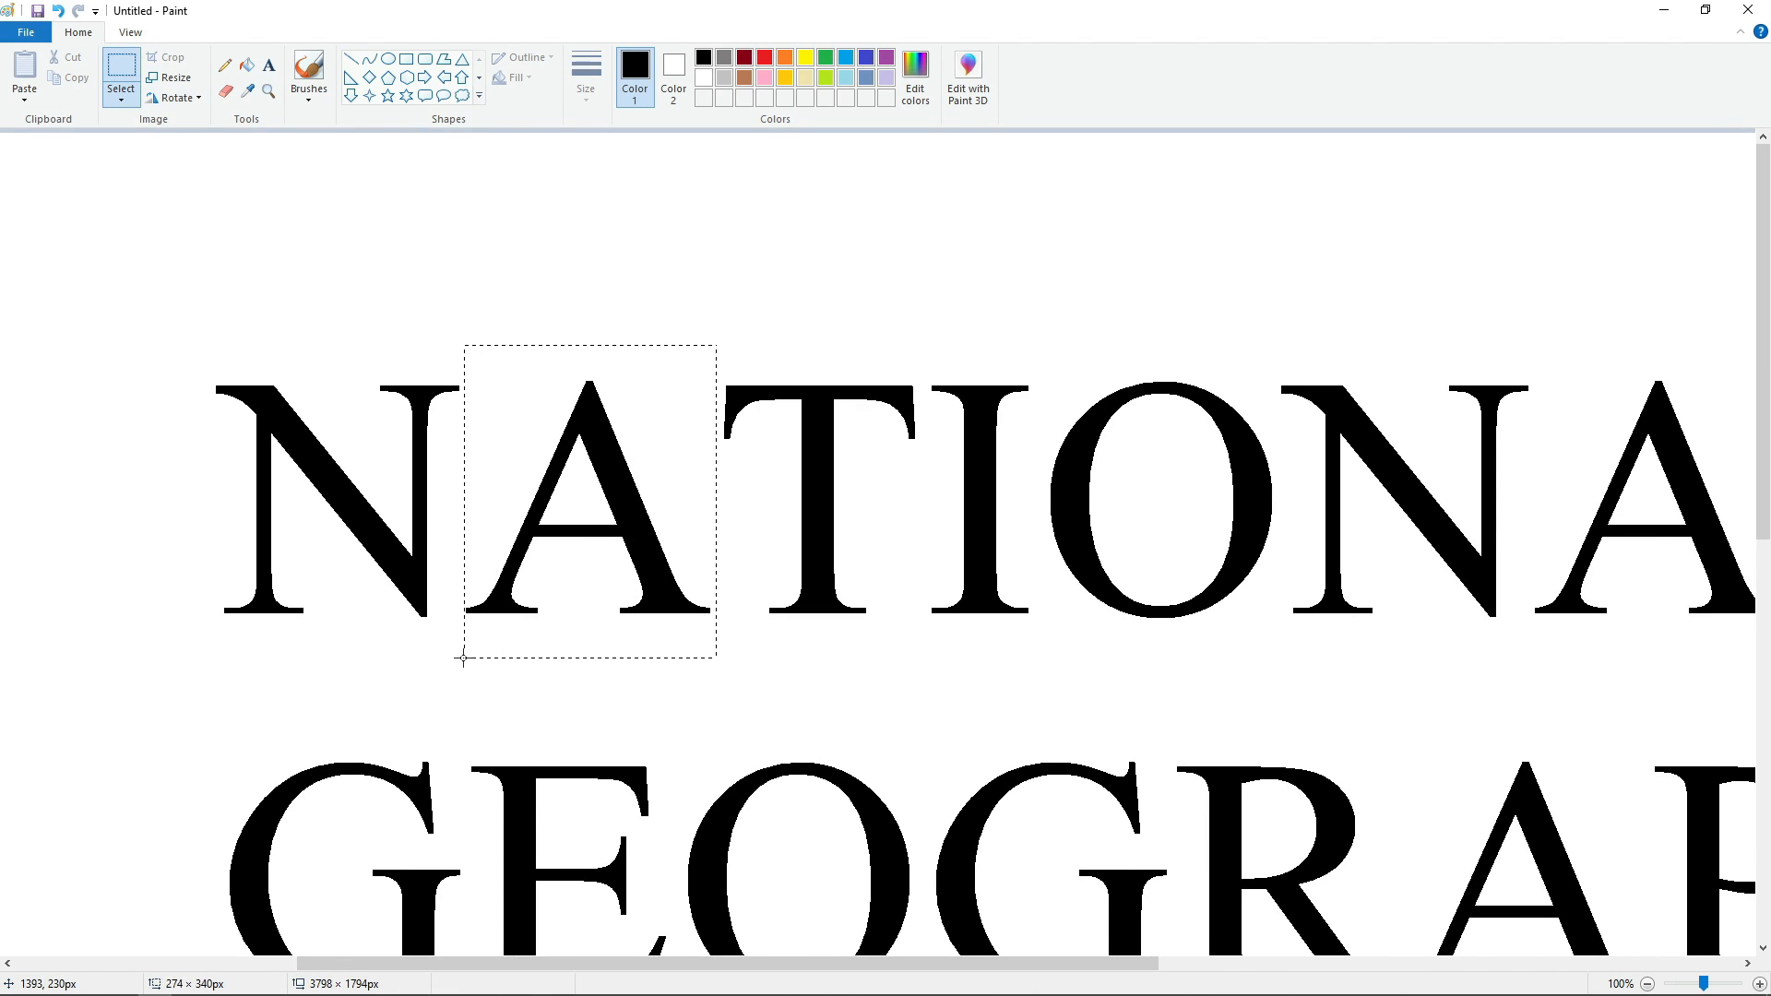
pyautogui.moveTo(464, 657); pyautogui.dragTo(462, 659)
pyautogui.click(247, 64)
pyautogui.click(704, 77)
pyautogui.click(611, 461)
pyautogui.hotkey('ctrl', 'v')
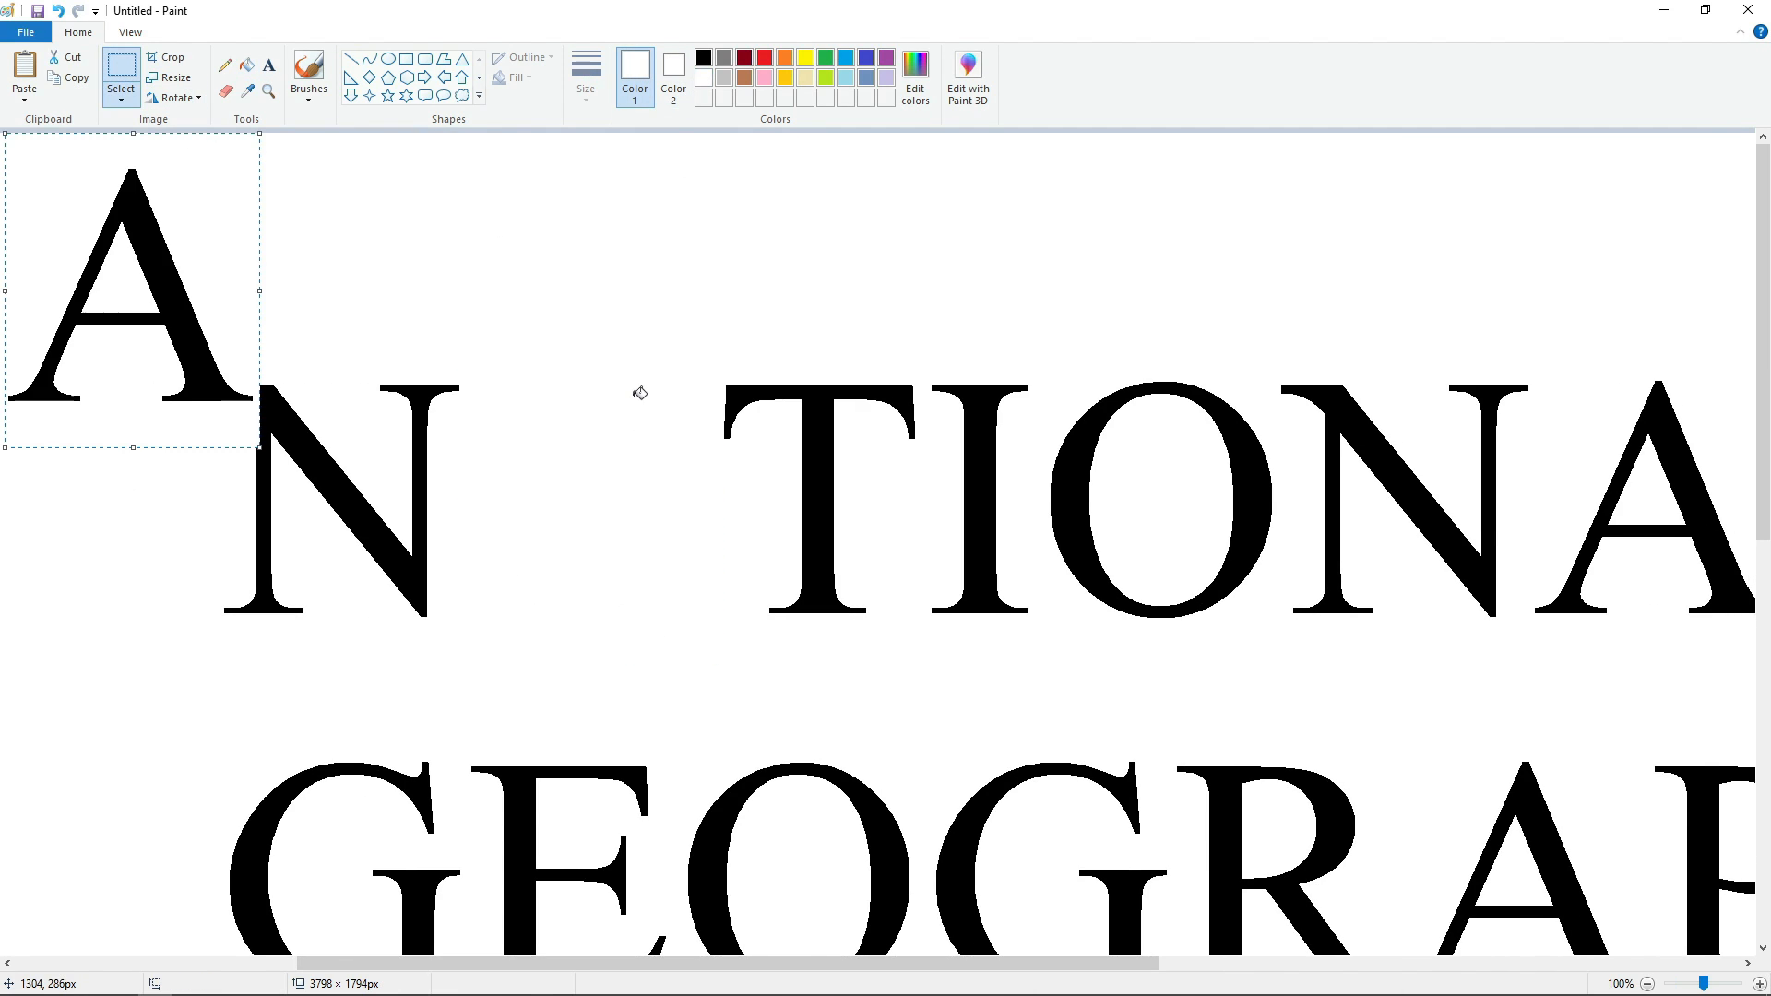
pyautogui.click(121, 97)
pyautogui.click(143, 267)
pyautogui.moveTo(96, 281); pyautogui.dragTo(523, 496)
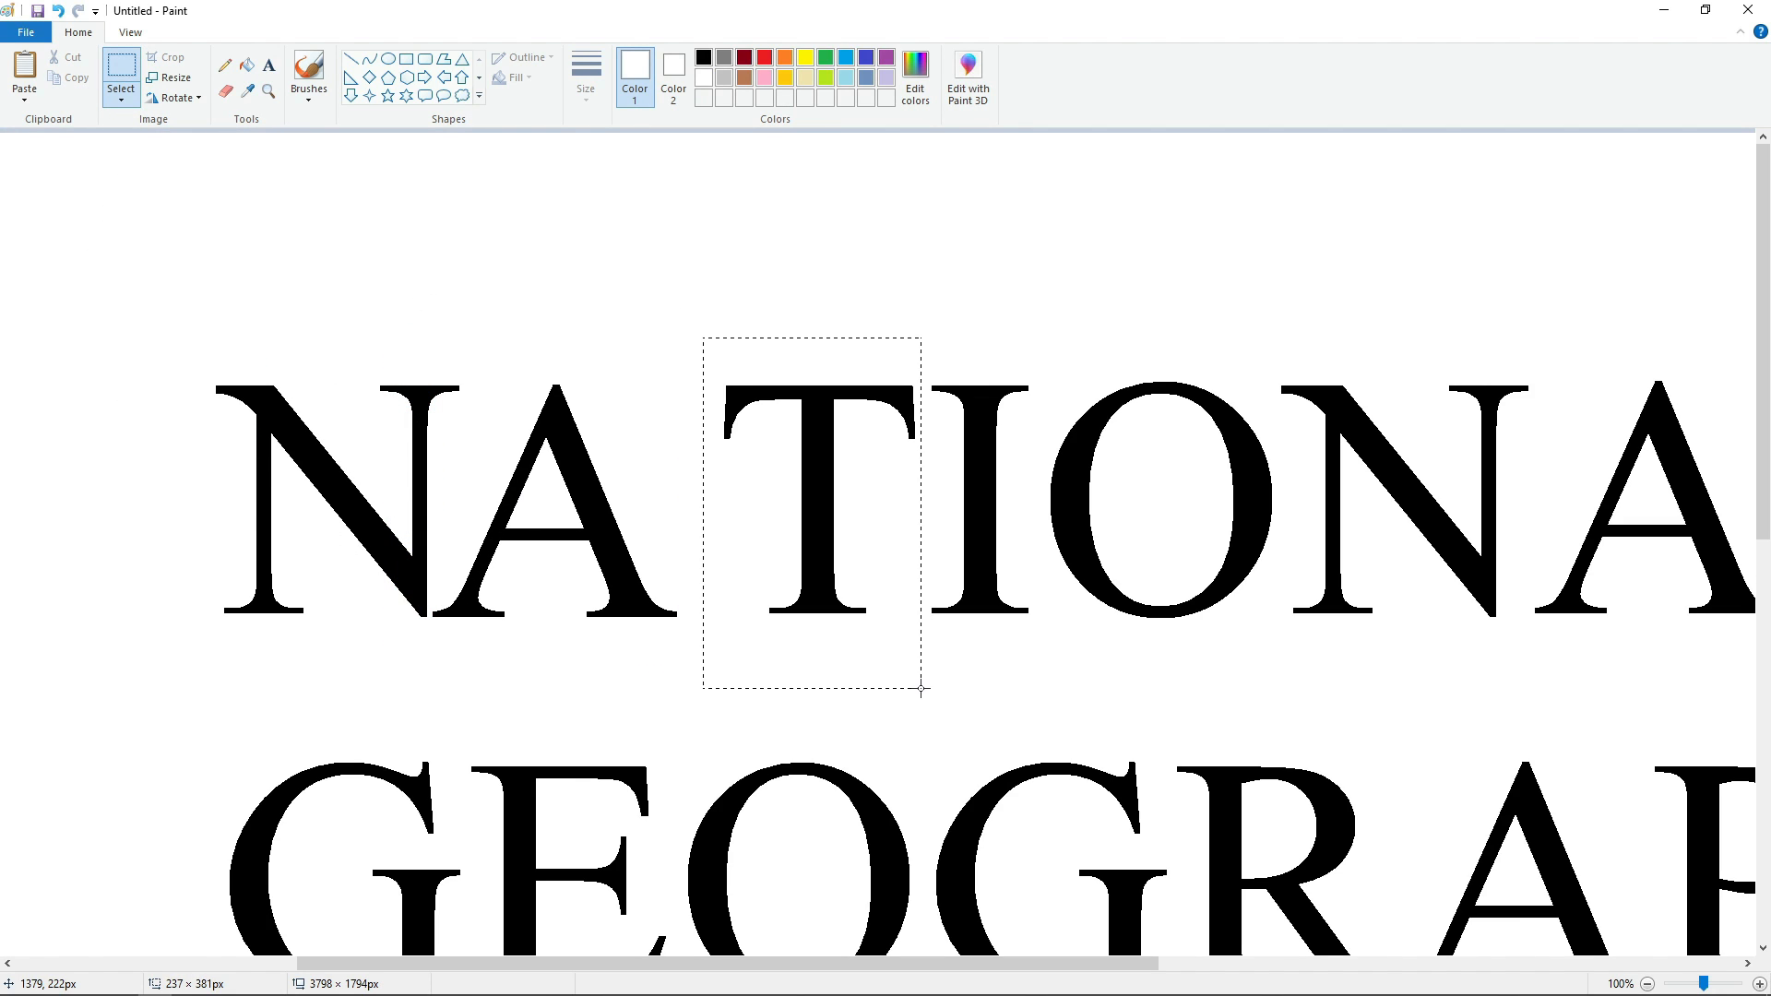
# Copy the T of NATIONAL, fill the original white, and place the copy close beside the first A.
pyautogui.moveTo(921, 687); pyautogui.dragTo(920, 687)
pyautogui.hotkey('ctrl', 'c')
pyautogui.click(247, 65)
pyautogui.click(811, 455)
pyautogui.hotkey('ctrl', 'v')
pyautogui.moveTo(109, 309); pyautogui.dragTo(658, 508)
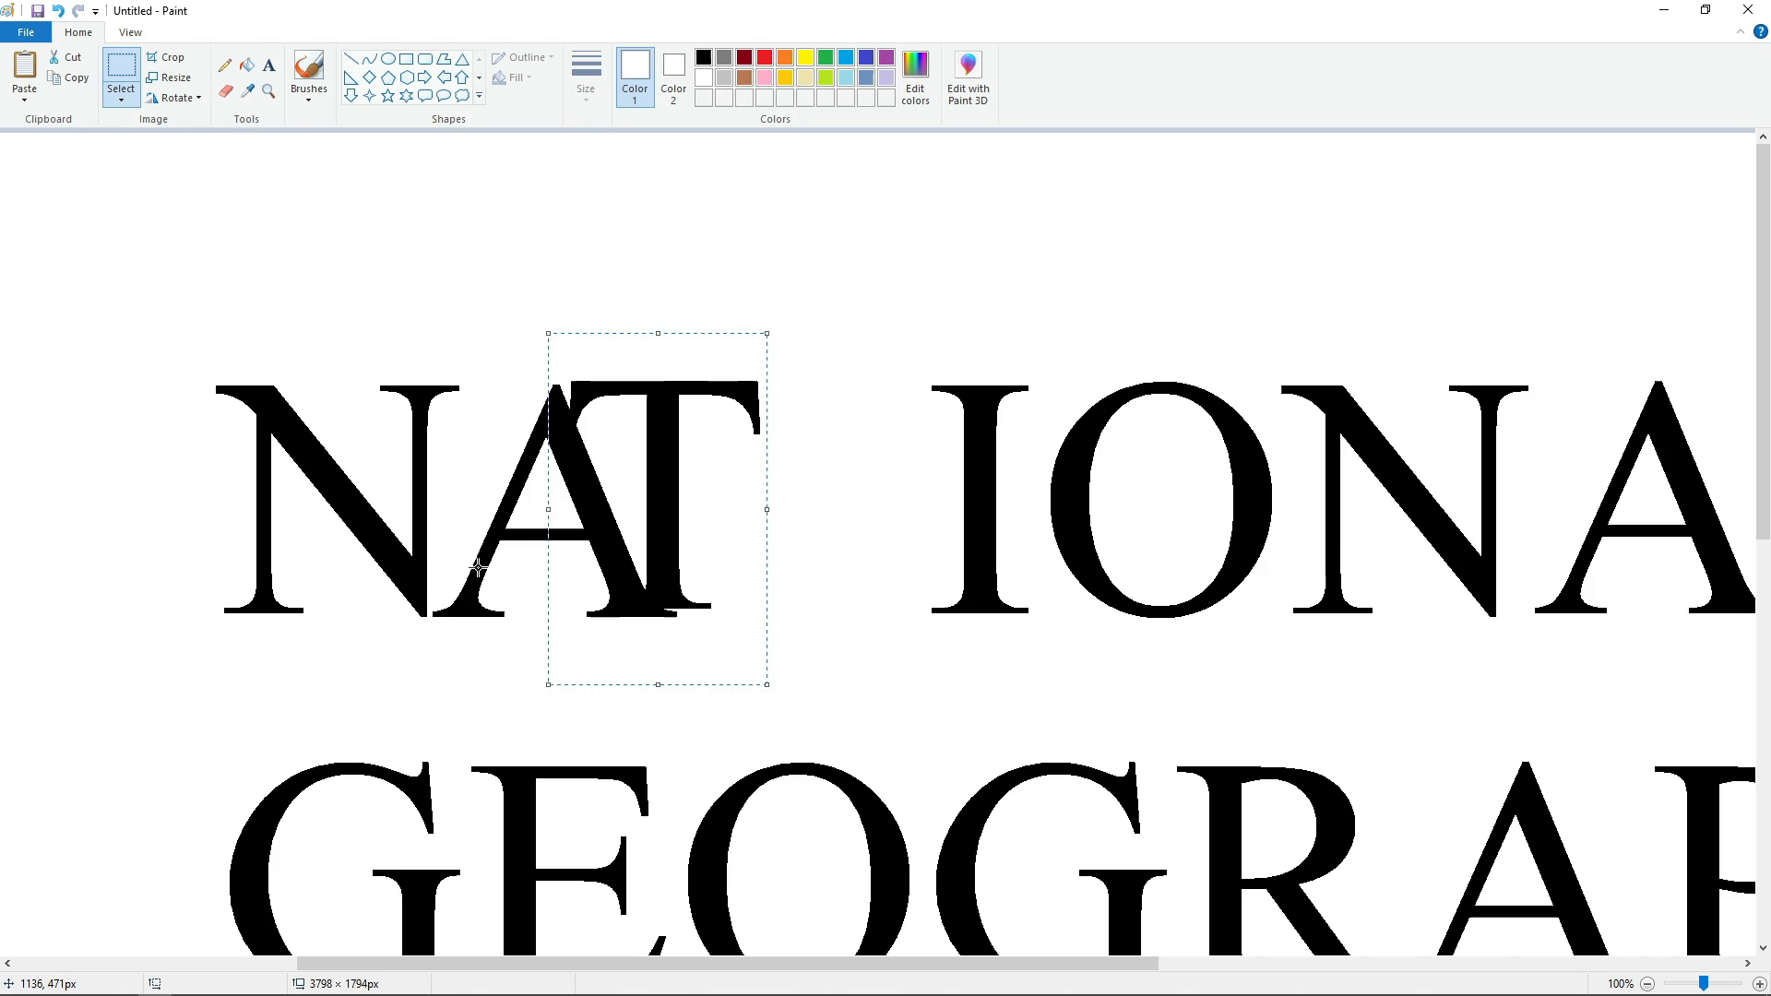
pyautogui.moveTo(553, 562); pyautogui.dragTo(621, 571)
pyautogui.click(876, 560)
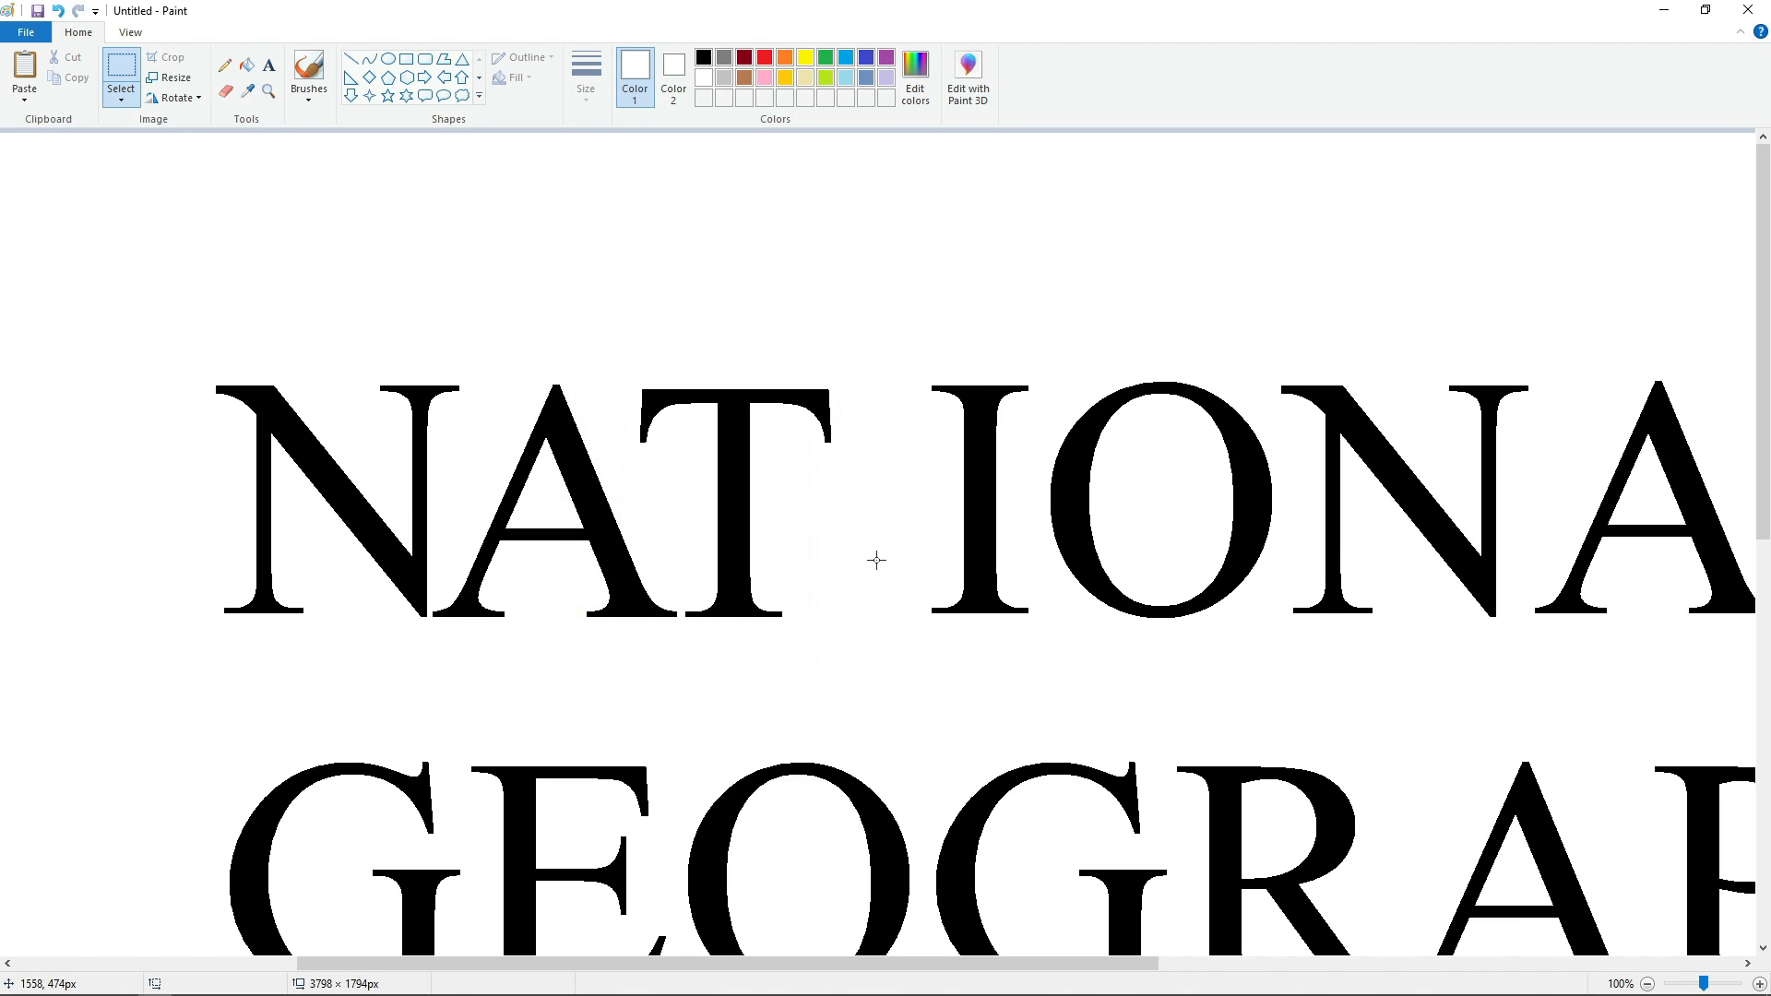
# Copy the I of NATIONAL, fill the original white, and place the copy close beside the T.
pyautogui.hotkey('ctrl', 'c')
pyautogui.click(248, 65)
pyautogui.click(966, 522)
pyautogui.hotkey('ctrl', 'v')
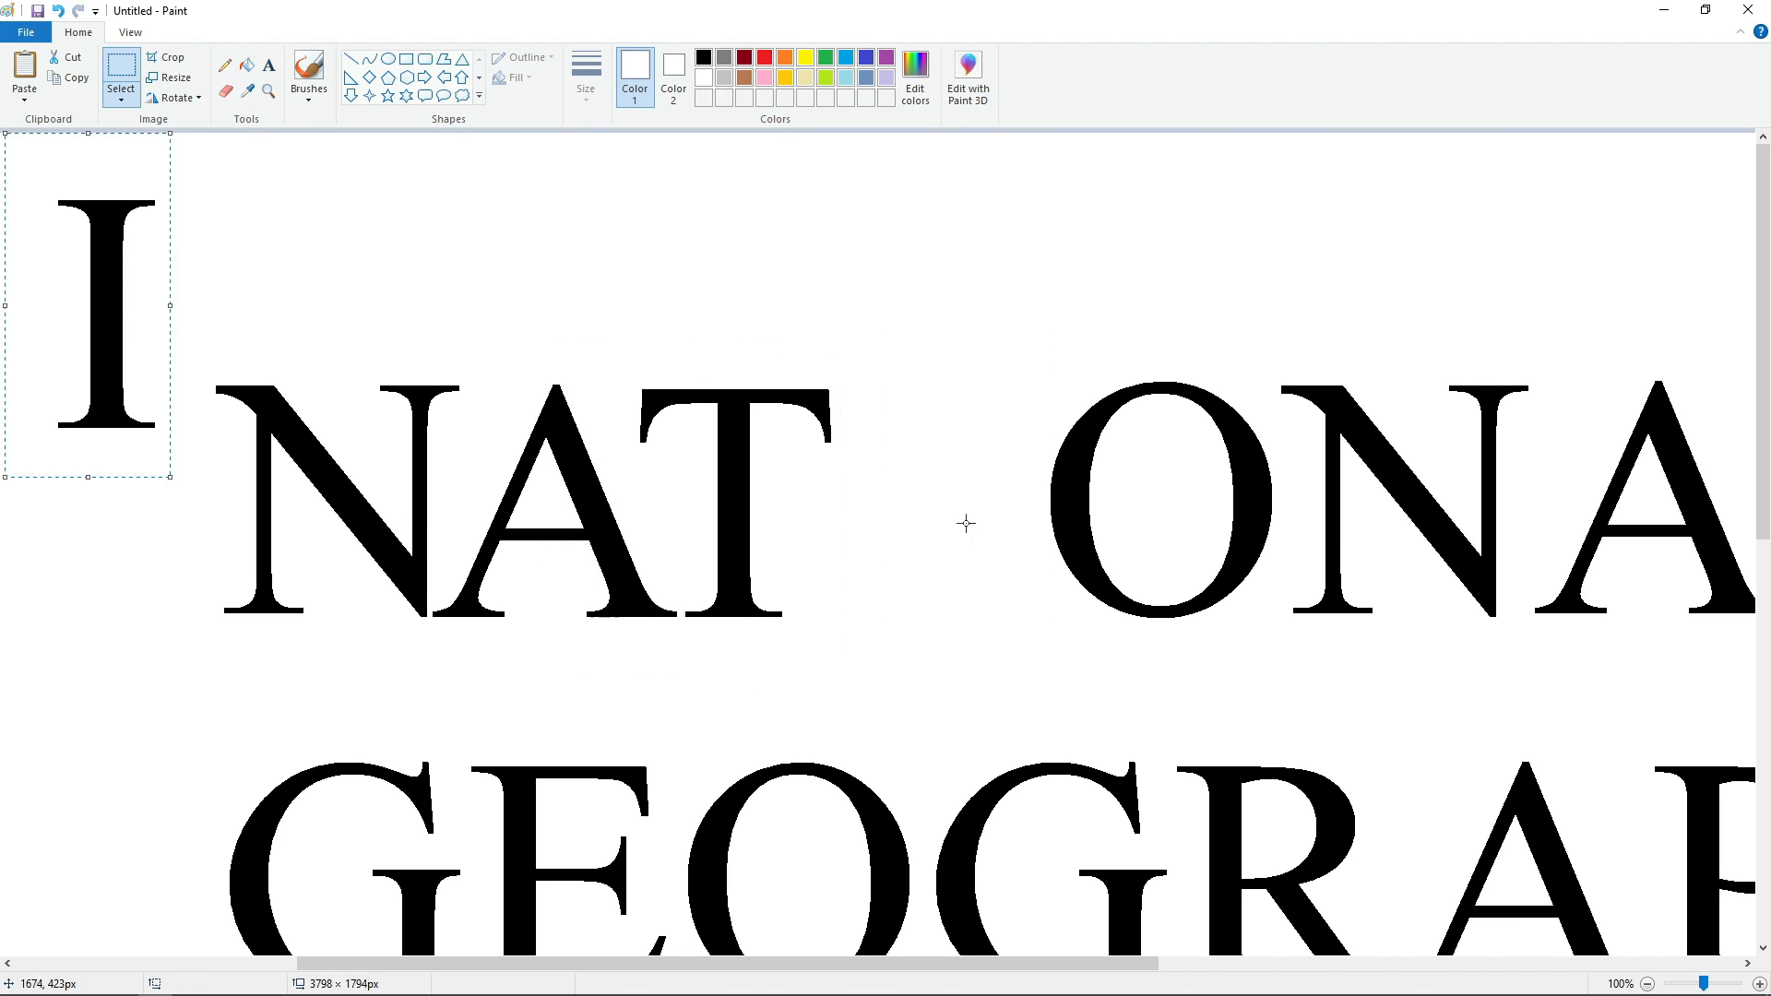
pyautogui.moveTo(106, 313); pyautogui.dragTo(781, 526)
pyautogui.press('Right')
pyautogui.press('Right')
pyautogui.press('Right')
pyautogui.press('Right')
pyautogui.press('Right')
pyautogui.press('Right')
pyautogui.press('Right')
pyautogui.press('Right')
pyautogui.press('Right')
pyautogui.press('Right')
pyautogui.press('Right')
pyautogui.press('Right')
pyautogui.press('Right')
pyautogui.press('Right')
pyautogui.press('Right')
pyautogui.press('Right')
pyautogui.press('Right')
pyautogui.press('Right')
pyautogui.press('Right')
pyautogui.press('Right')
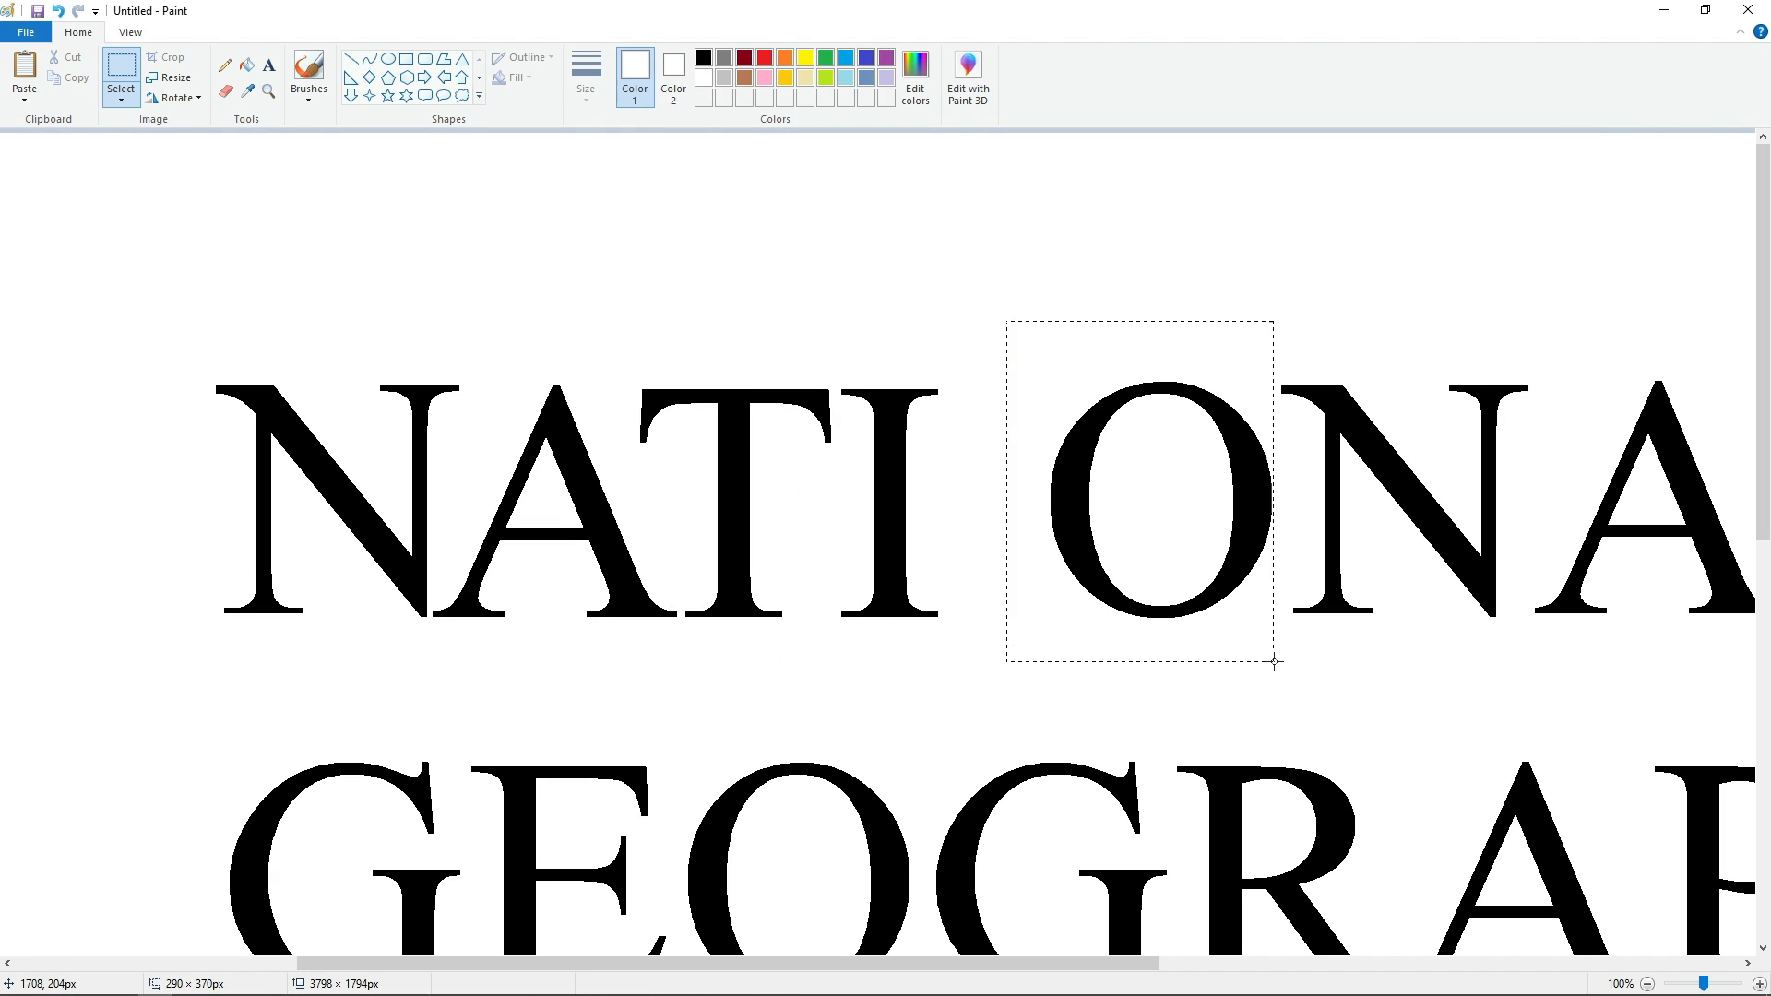
# Replace the O of NATIONAL with a pasted copy nudged tight against the I, filling the original white.
pyautogui.moveTo(1274, 661); pyautogui.dragTo(1279, 661)
pyautogui.click(247, 64)
pyautogui.click(1069, 506)
pyautogui.hotkey('ctrl', 'v')
pyautogui.moveTo(127, 338); pyautogui.dragTo(880, 524)
pyautogui.press('Right')
pyautogui.press('Right')
pyautogui.press('Right')
pyautogui.press('Right')
pyautogui.press('Right')
pyautogui.press('Right')
pyautogui.press('Right')
pyautogui.press('Right')
pyautogui.press('Right')
pyautogui.press('Right')
pyautogui.press('Right')
pyautogui.press('Right')
pyautogui.press('Right')
pyautogui.press('Right')
pyautogui.press('Right')
pyautogui.press('Right')
pyautogui.press('Right')
pyautogui.press('Right')
pyautogui.press('Right')
pyautogui.press('Right')
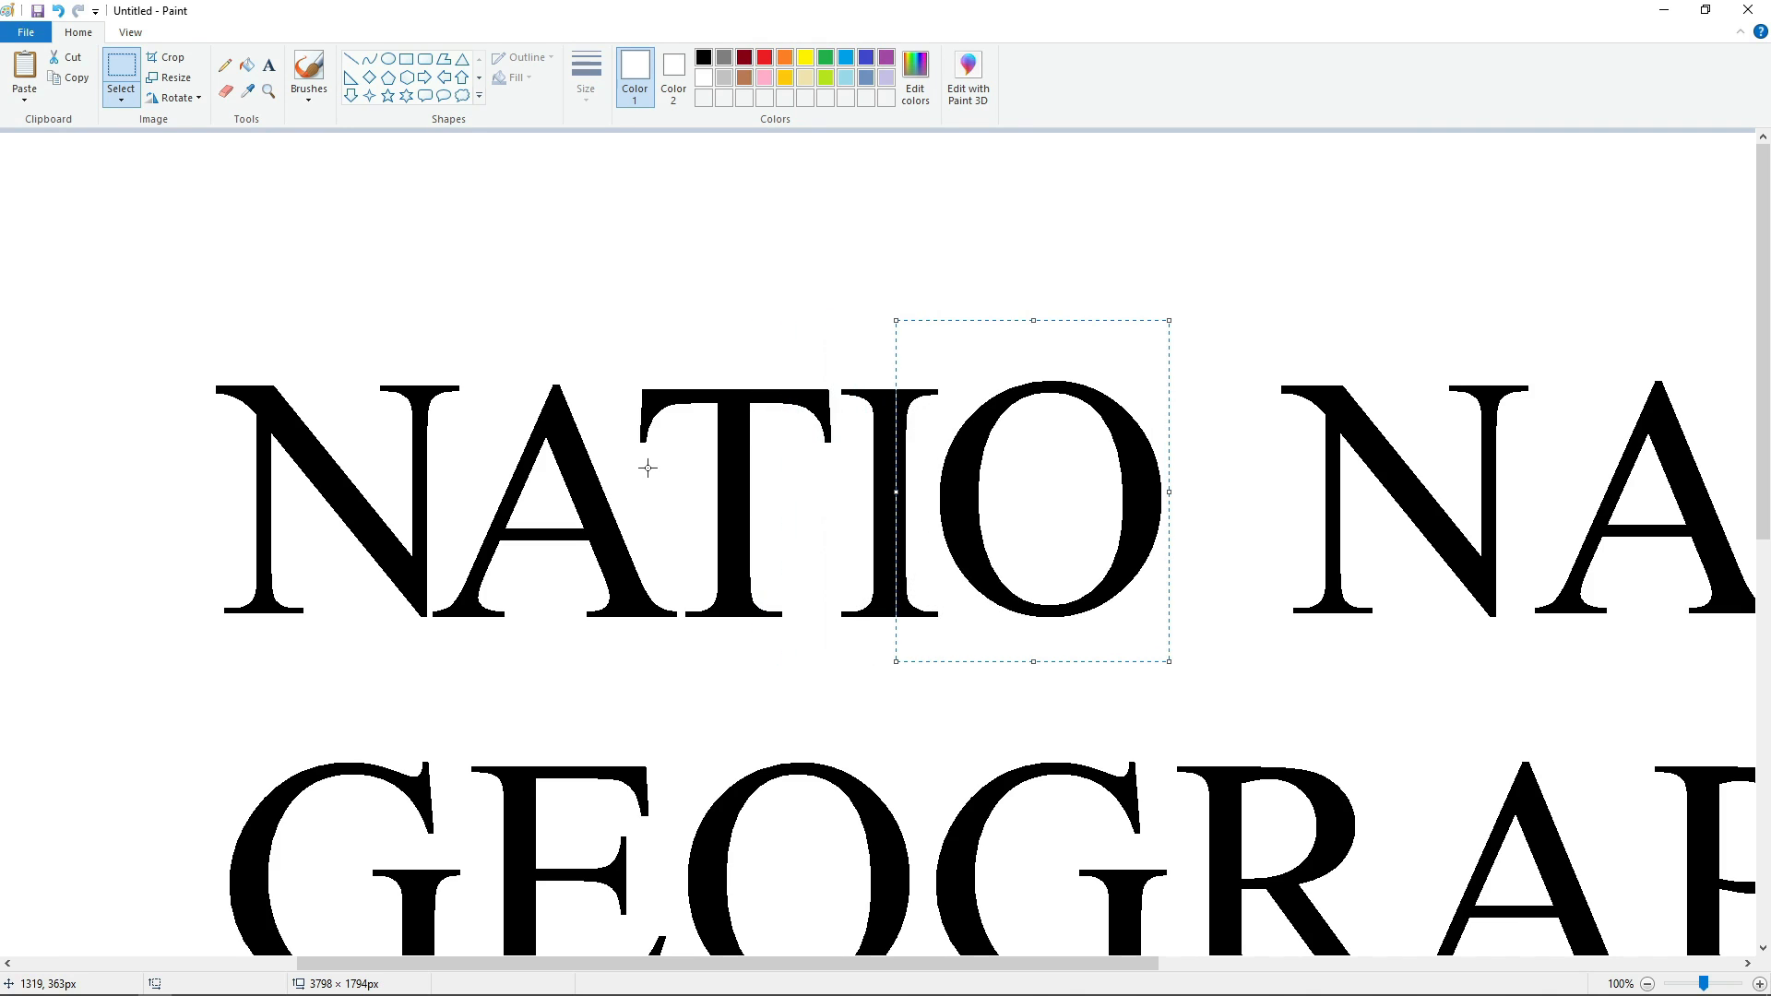
pyautogui.press('Left')
pyautogui.press('Left')
pyautogui.press('Left')
pyautogui.press('Left')
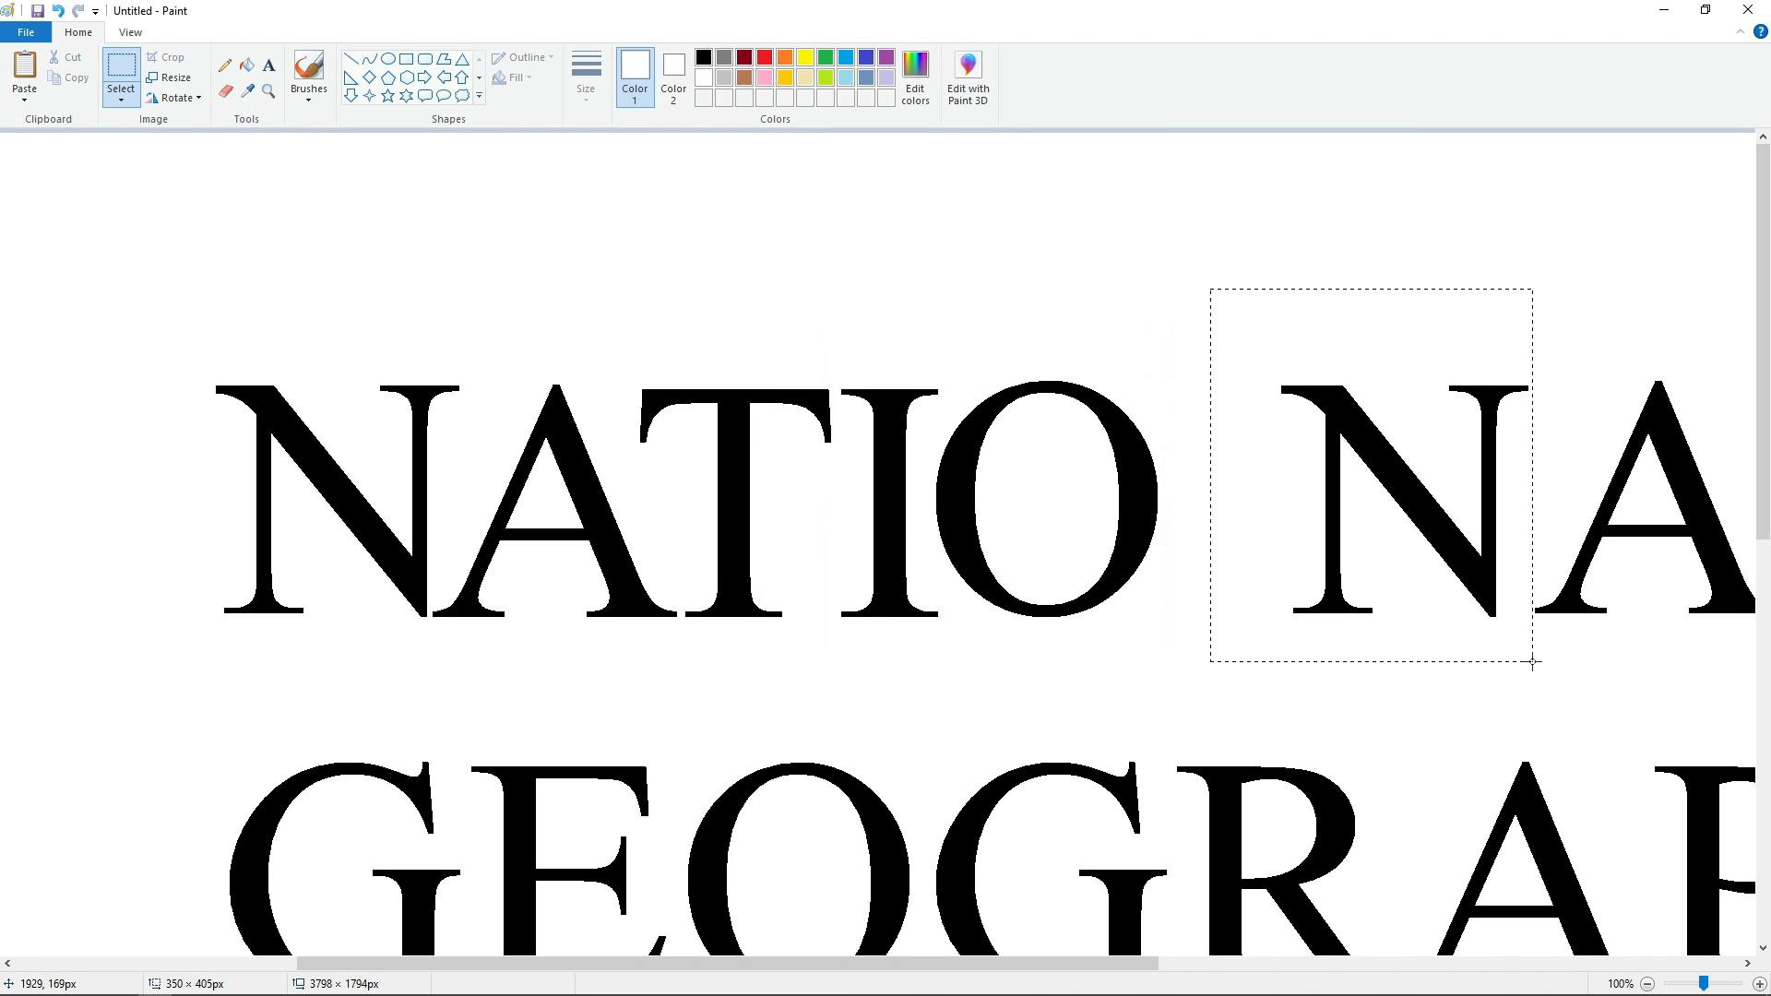
# Cut and paste the second N of NATIONAL, aligning it on the baseline tight against the O.
pyautogui.moveTo(1533, 661); pyautogui.dragTo(1533, 656)
pyautogui.hotkey('ctrl', 'x')
pyautogui.hotkey('ctrl', 'v')
pyautogui.moveTo(199, 348); pyautogui.dragTo(1044, 538)
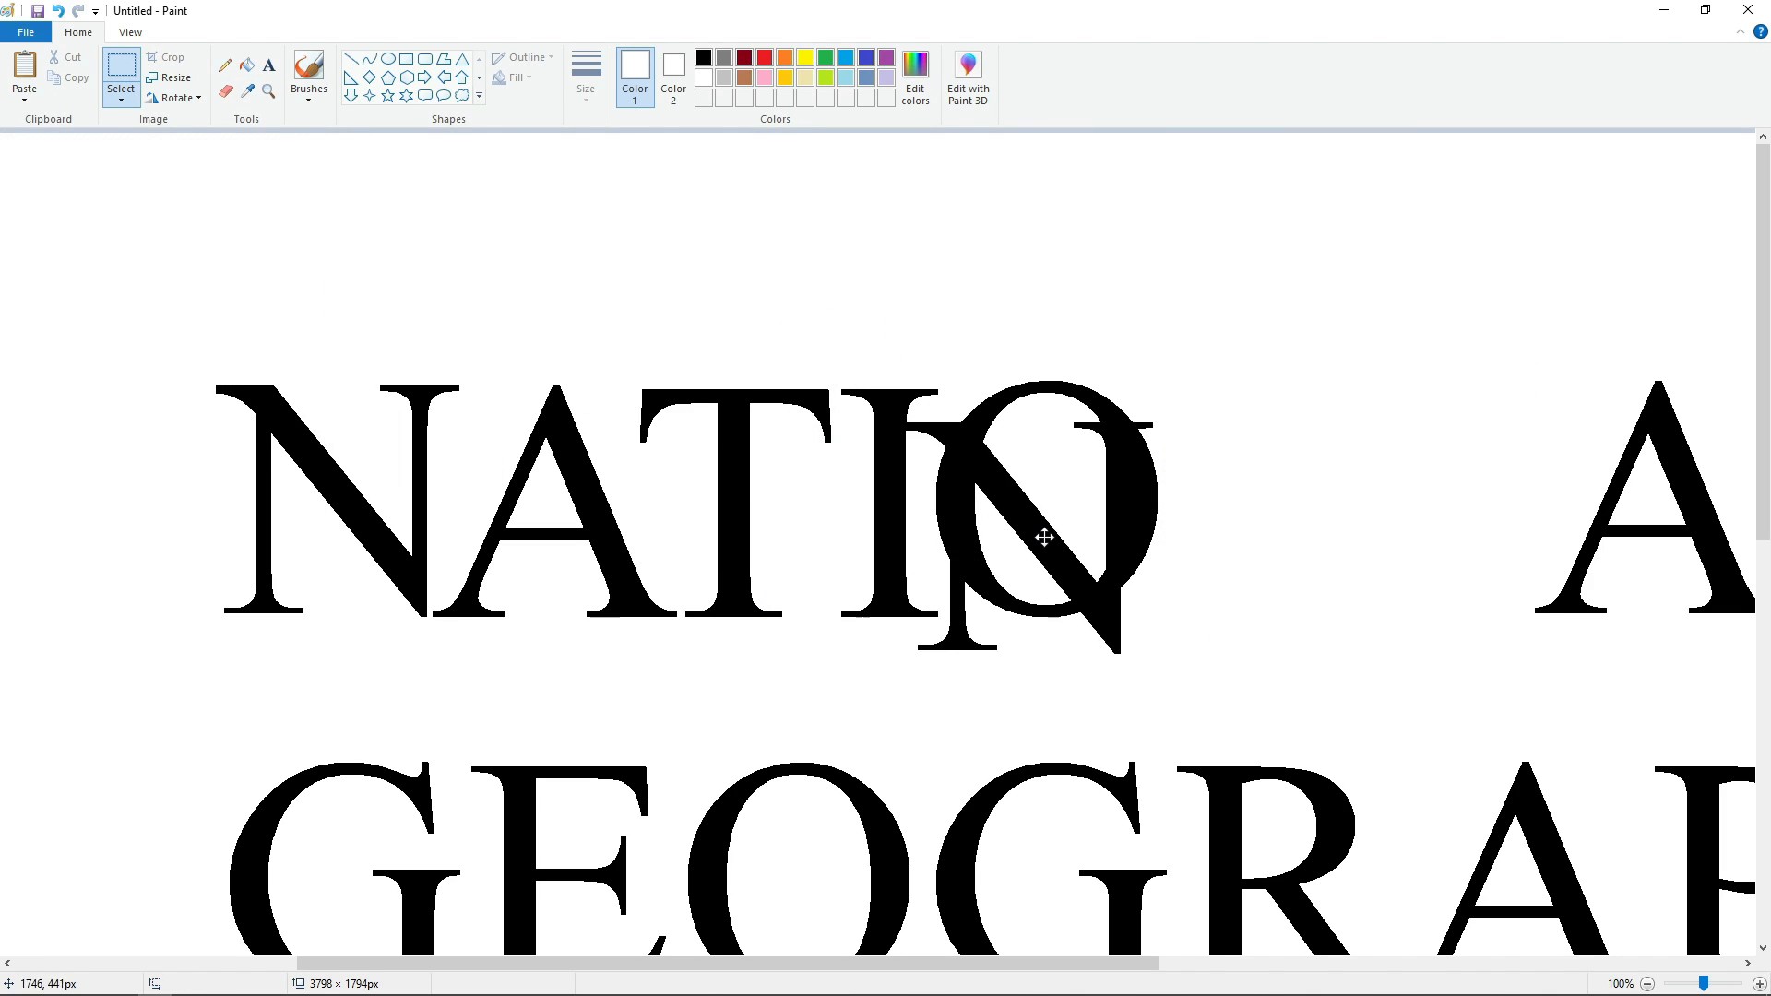
pyautogui.press('Right')
pyautogui.press('Right')
pyautogui.press('Right')
pyautogui.press('Right')
pyautogui.press('Right')
pyautogui.press('Right')
pyautogui.press('Right')
pyautogui.press('Right')
pyautogui.press('Right')
pyautogui.press('Right')
pyautogui.press('Right')
pyautogui.press('Right')
pyautogui.press('Right')
pyautogui.press('Right')
pyautogui.press('Right')
pyautogui.press('Right')
pyautogui.press('Right')
pyautogui.press('Right')
pyautogui.press('Right')
pyautogui.press('Right')
pyautogui.click(640, 585)
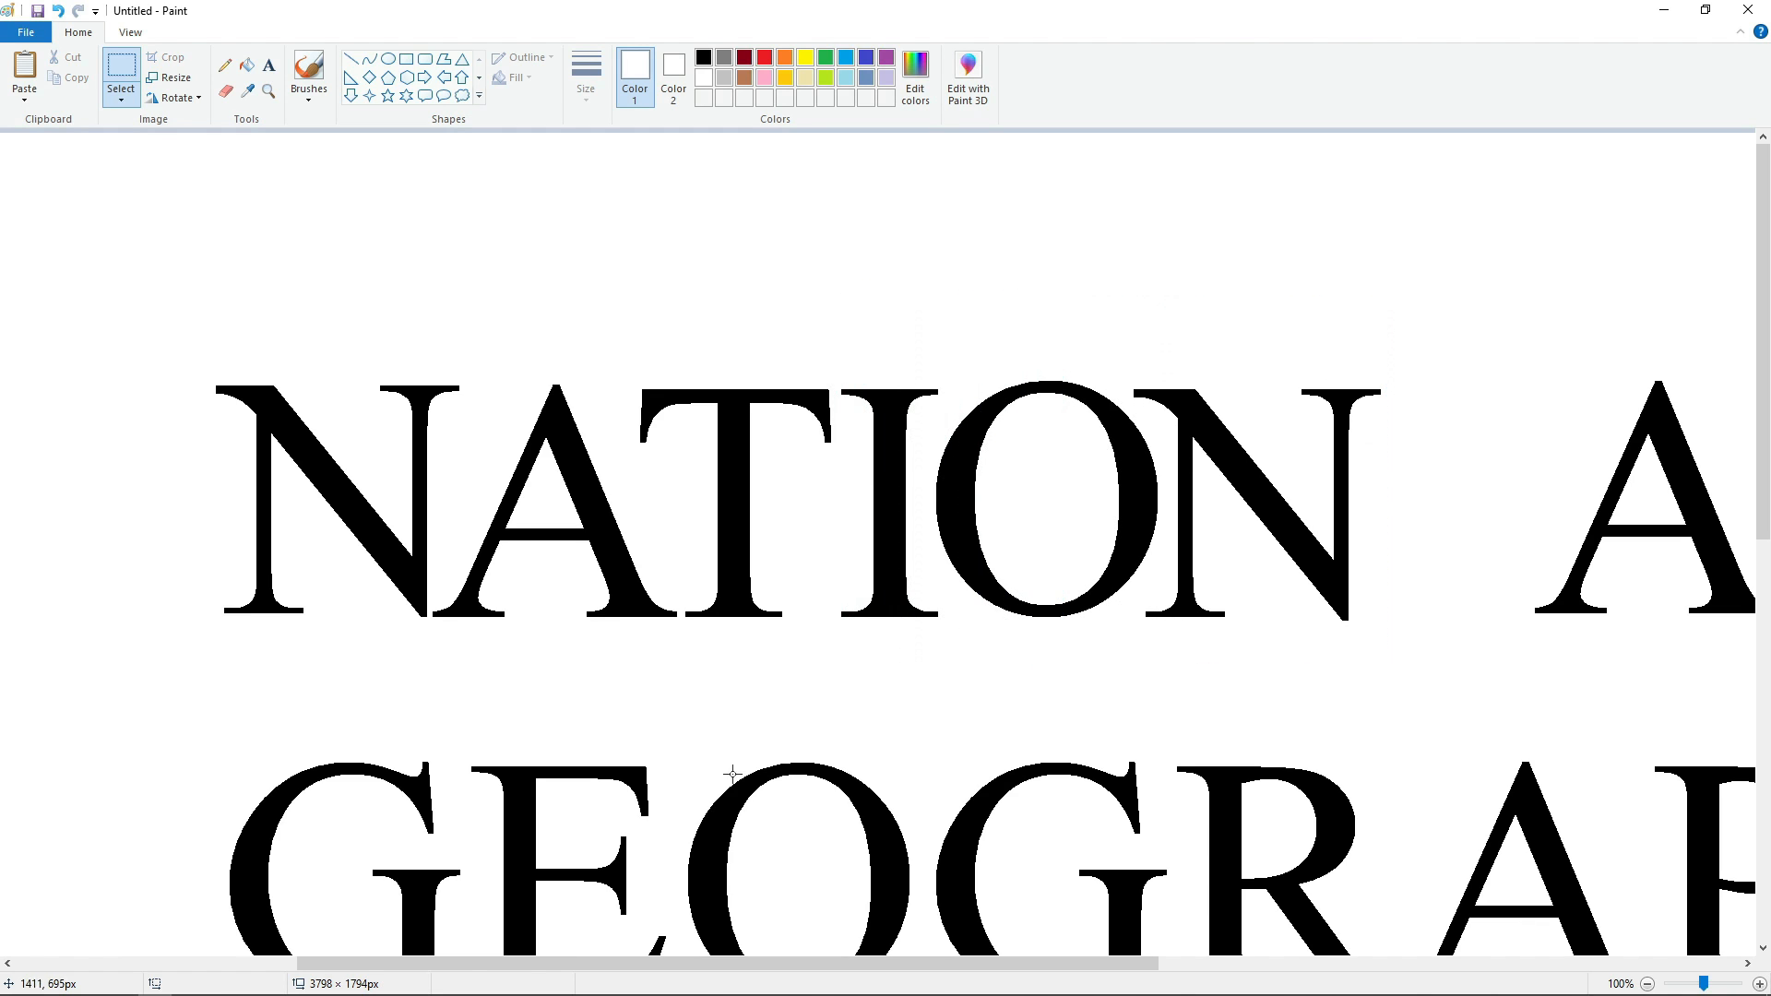
# Cut and paste the second A of NATIONAL, aligning it tight against the second N.
pyautogui.moveTo(706, 964); pyautogui.dragTo(930, 964)
pyautogui.moveTo(1032, 334); pyautogui.dragTo(1329, 706)
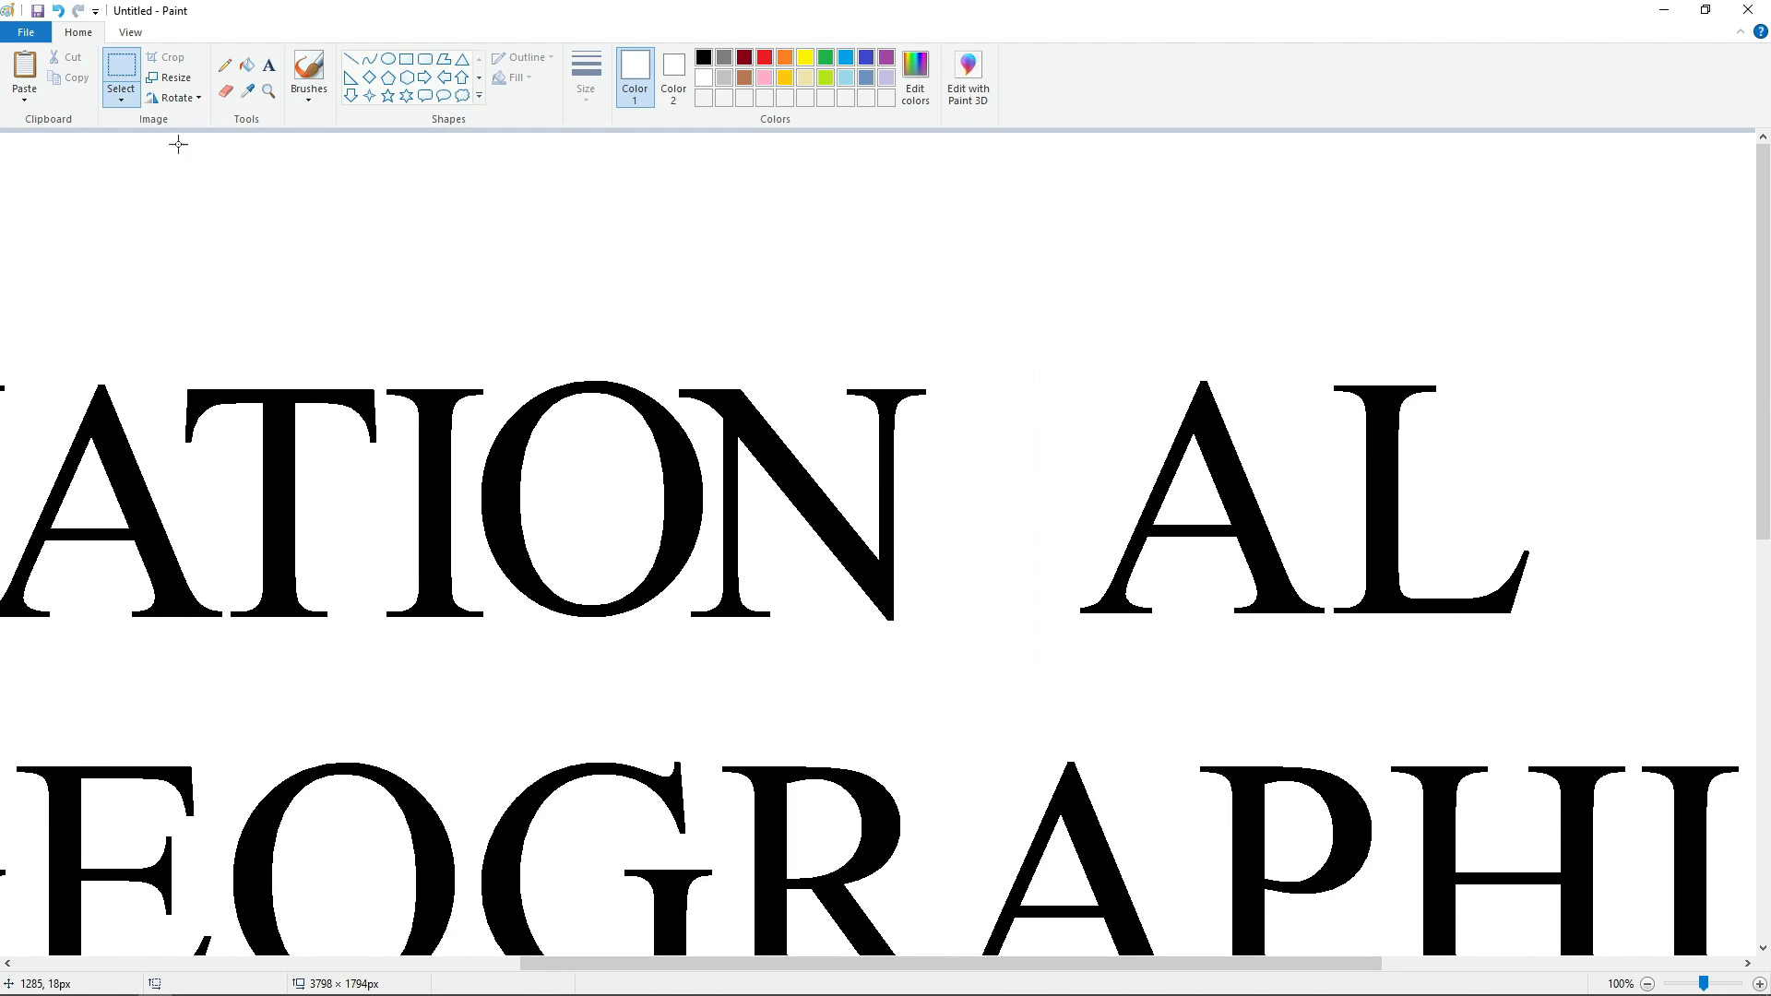
pyautogui.hotkey('ctrl', 'x')
pyautogui.hotkey('ctrl', 'v')
pyautogui.moveTo(157, 395); pyautogui.dragTo(959, 600)
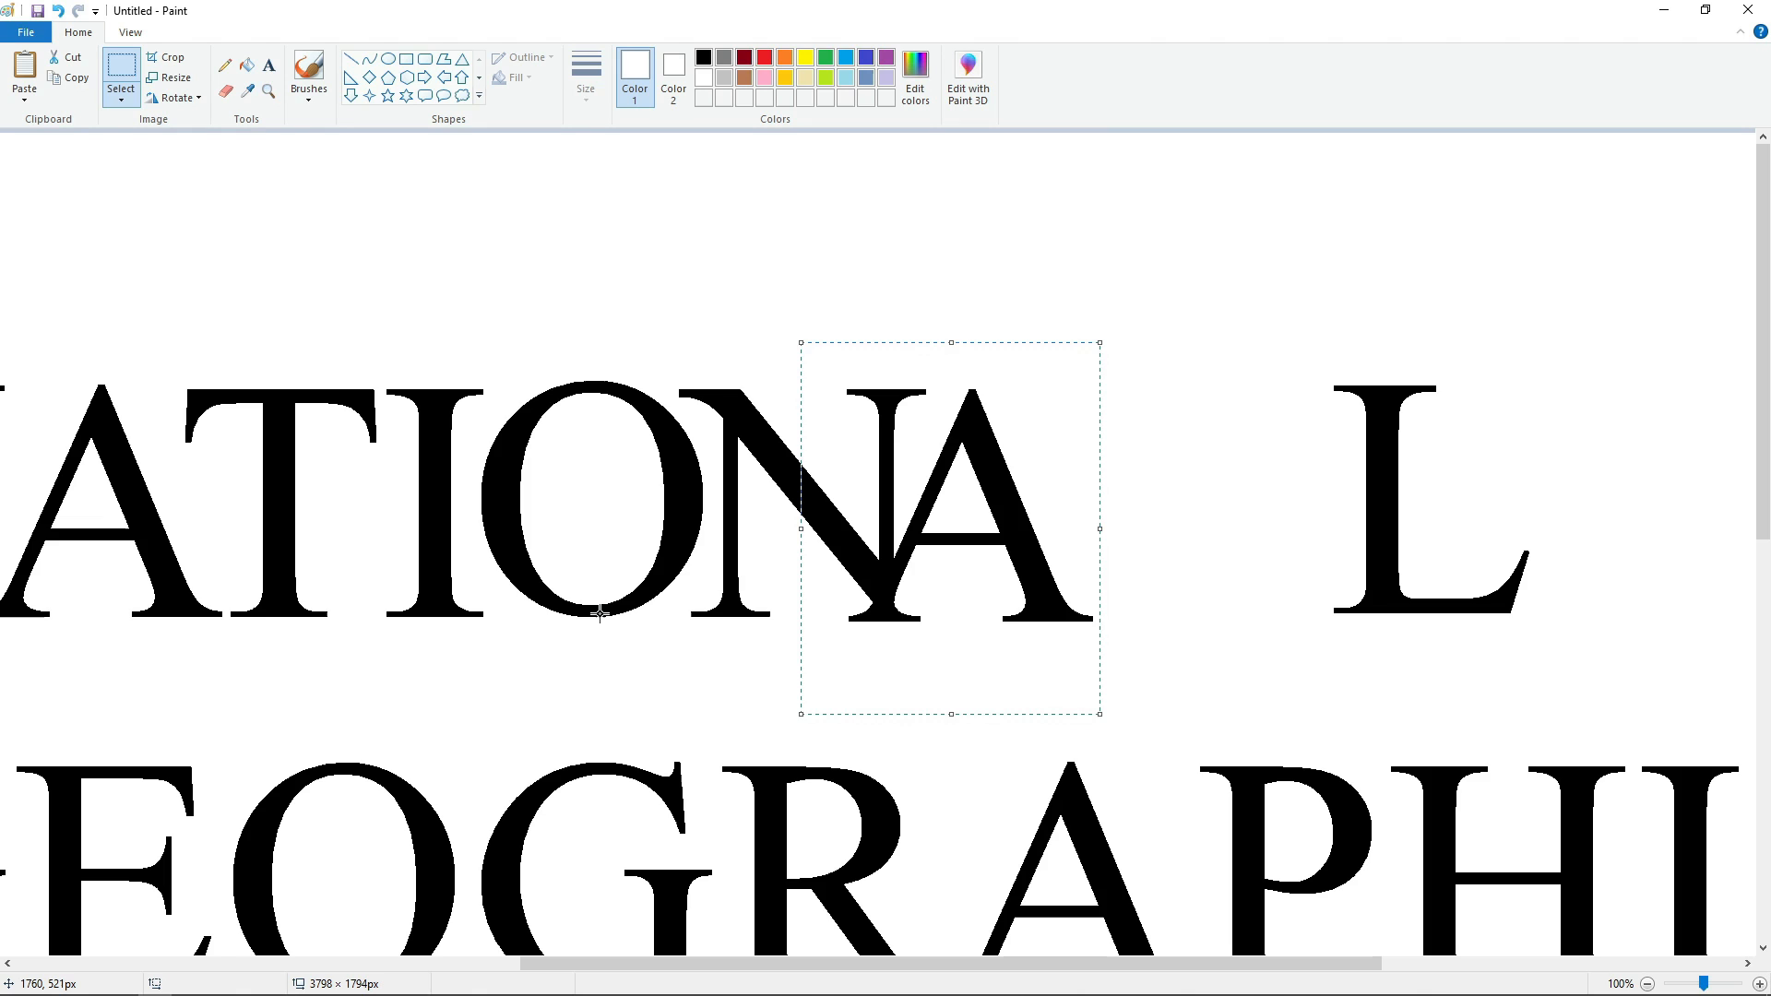
pyautogui.press('Right')
pyautogui.press('Right')
pyautogui.press('Right')
pyautogui.press('Right')
pyautogui.press('Right')
pyautogui.press('Right')
pyautogui.press('Right')
pyautogui.press('Right')
pyautogui.press('Right')
pyautogui.press('Right')
pyautogui.press('Right')
pyautogui.press('Right')
pyautogui.press('Right')
pyautogui.press('Right')
pyautogui.press('Right')
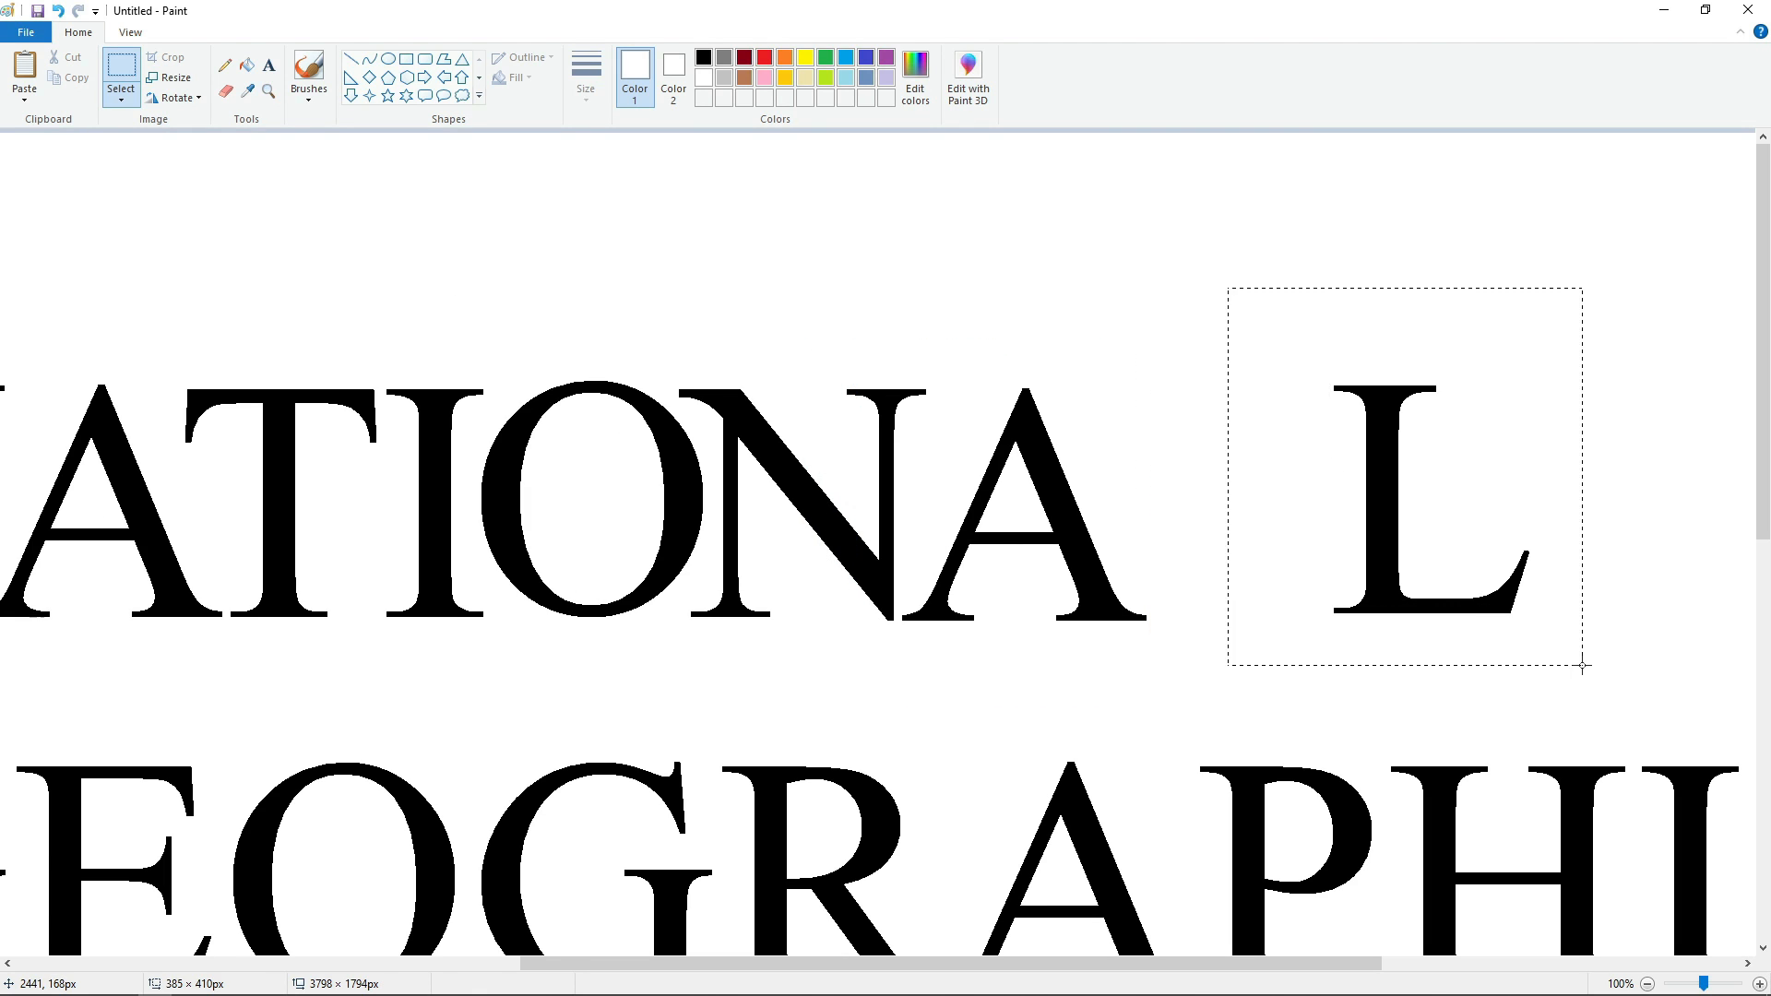
# Fill the original L of NATIONAL white and place its pasted copy close beside the second A.
pyautogui.click(247, 65)
pyautogui.click(1387, 494)
pyautogui.hotkey('ctrl', 'v')
pyautogui.moveTo(339, 304); pyautogui.dragTo(1296, 459)
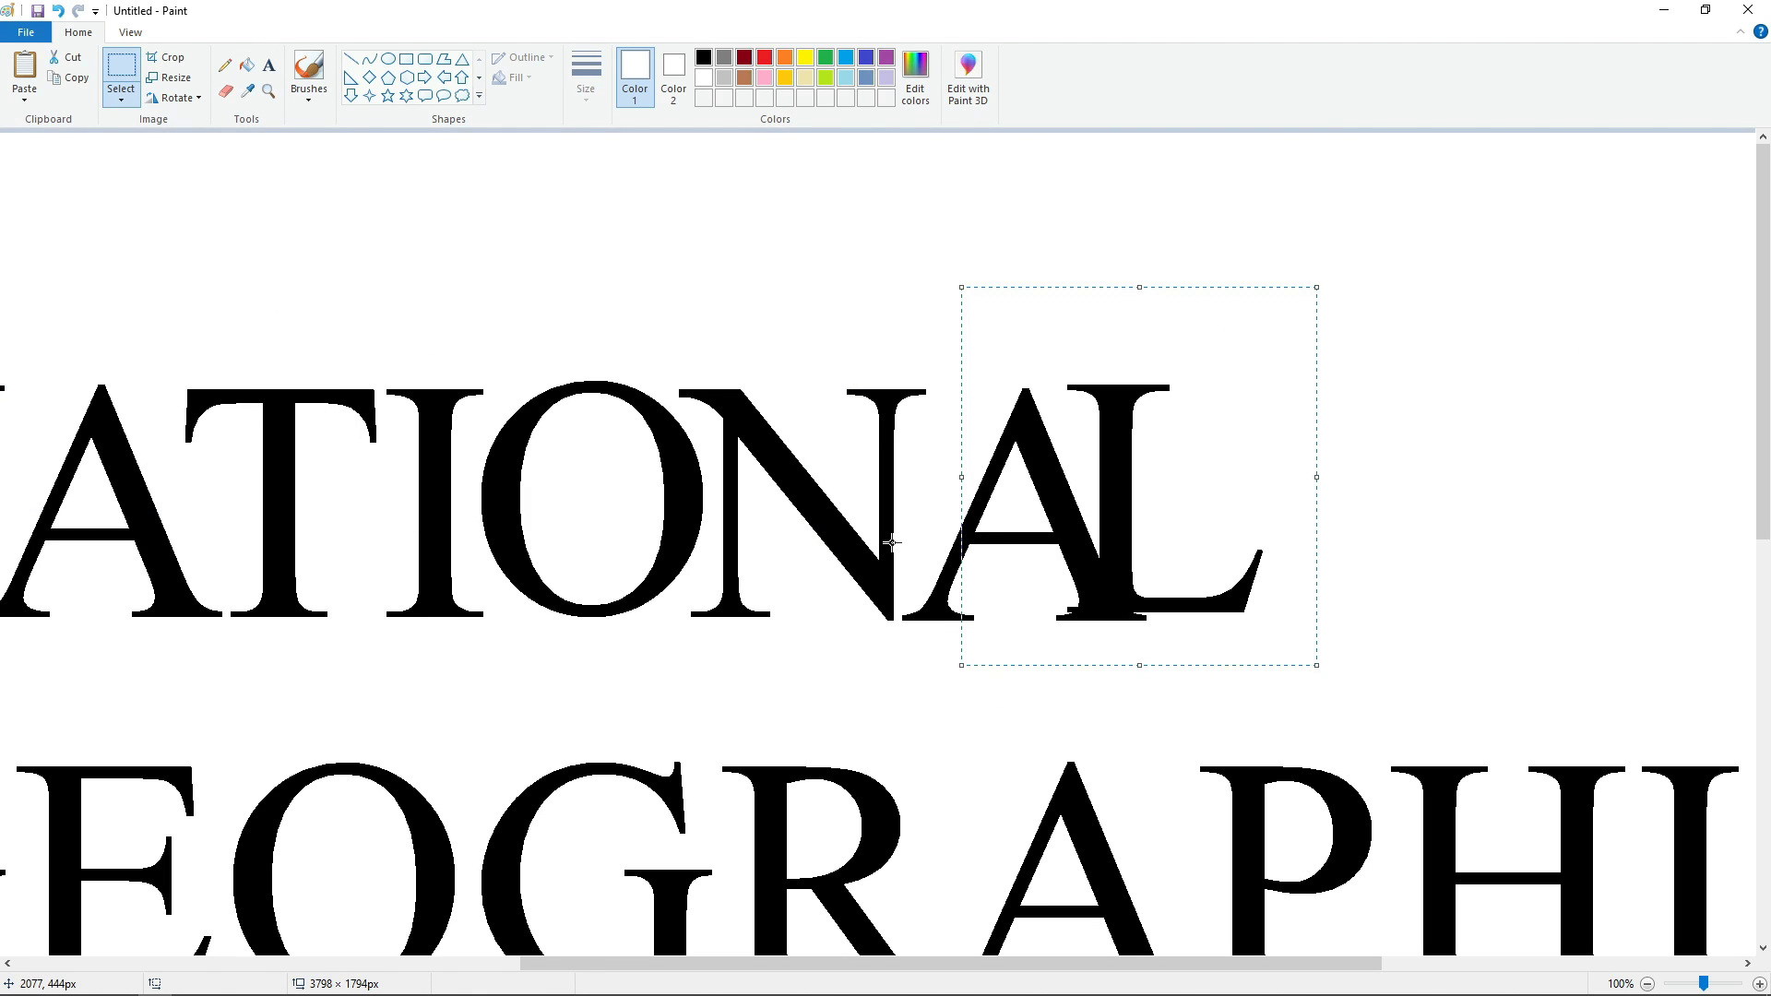
pyautogui.press('Down')
pyautogui.press('Down')
pyautogui.press('Down')
pyautogui.press('Down')
pyautogui.press('Down')
pyautogui.press('Down')
pyautogui.press('Down')
pyautogui.press('Down')
pyautogui.press('Right')
pyautogui.press('Right')
pyautogui.press('Right')
pyautogui.press('Right')
pyautogui.press('Right')
pyautogui.press('Right')
pyautogui.press('Right')
pyautogui.press('Right')
pyautogui.press('Right')
pyautogui.press('Right')
pyautogui.press('Right')
pyautogui.press('Right')
pyautogui.press('Right')
pyautogui.press('Right')
pyautogui.press('Right')
pyautogui.press('Right')
pyautogui.press('Right')
pyautogui.press('Right')
pyautogui.press('Right')
pyautogui.press('Right')
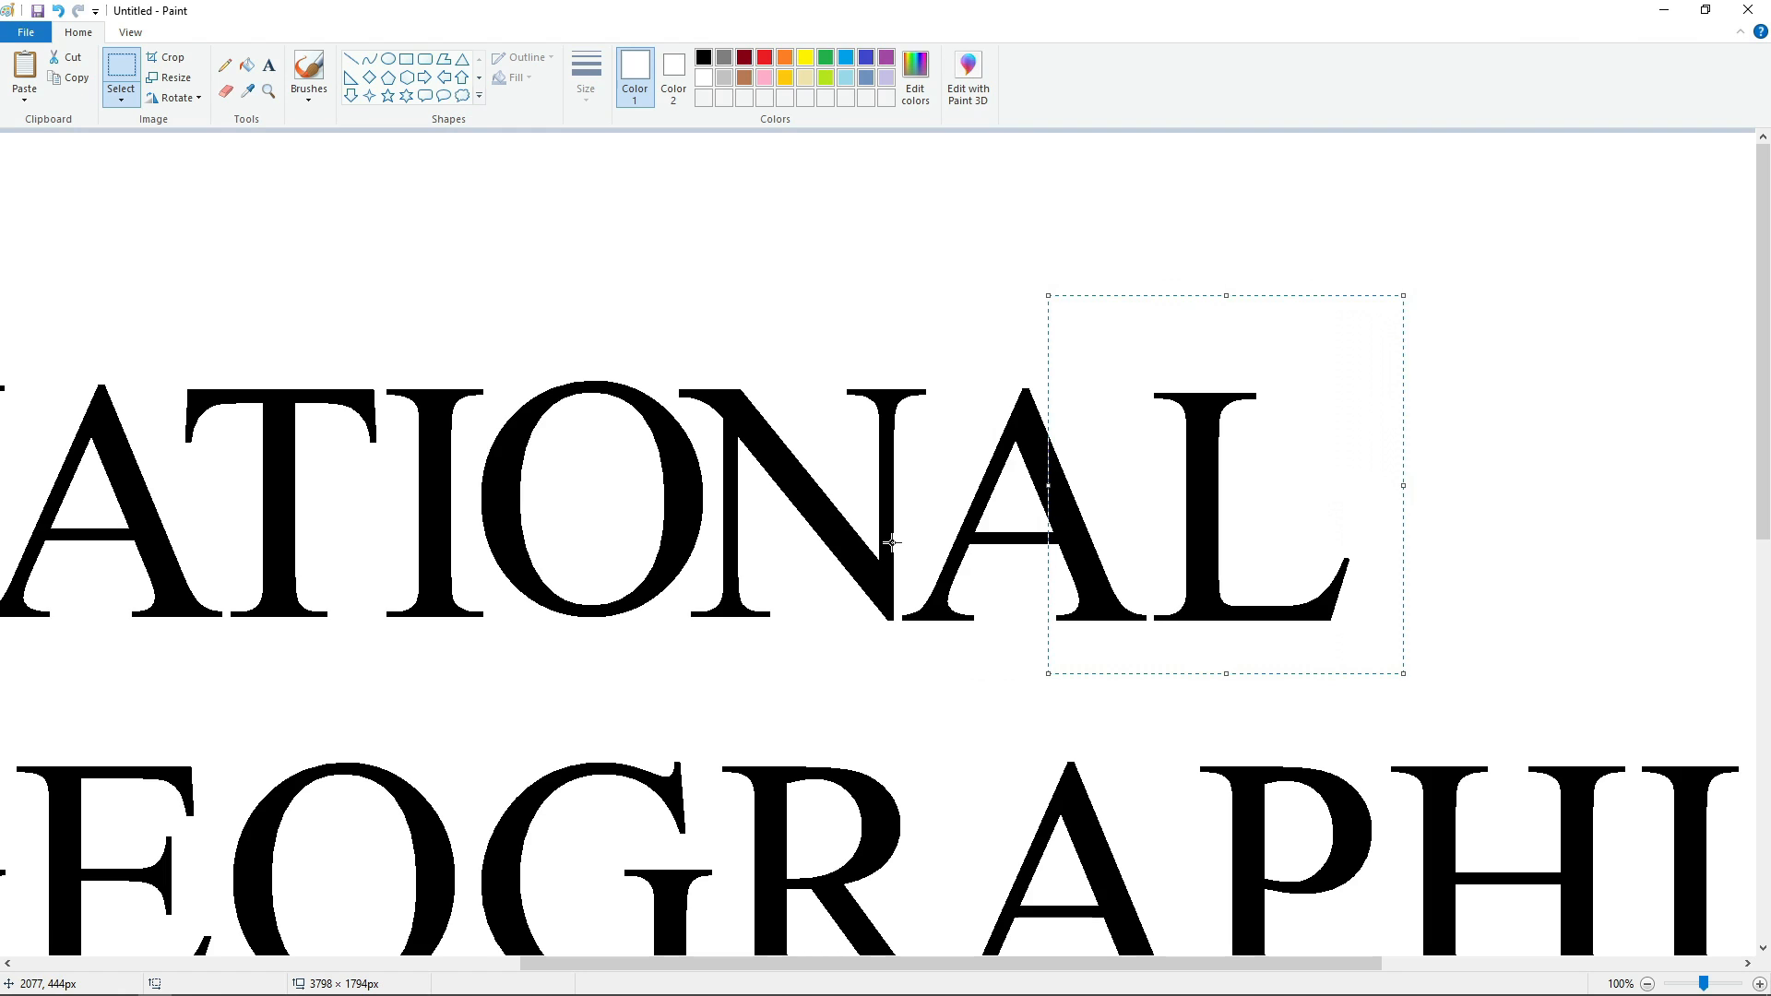
# Fill the original E of GEOGRAPHIC white and place its pasted copy tight against the first G.
pyautogui.hscroll(-6, 1085, 941)
pyautogui.scroll(-2, 872, 827)
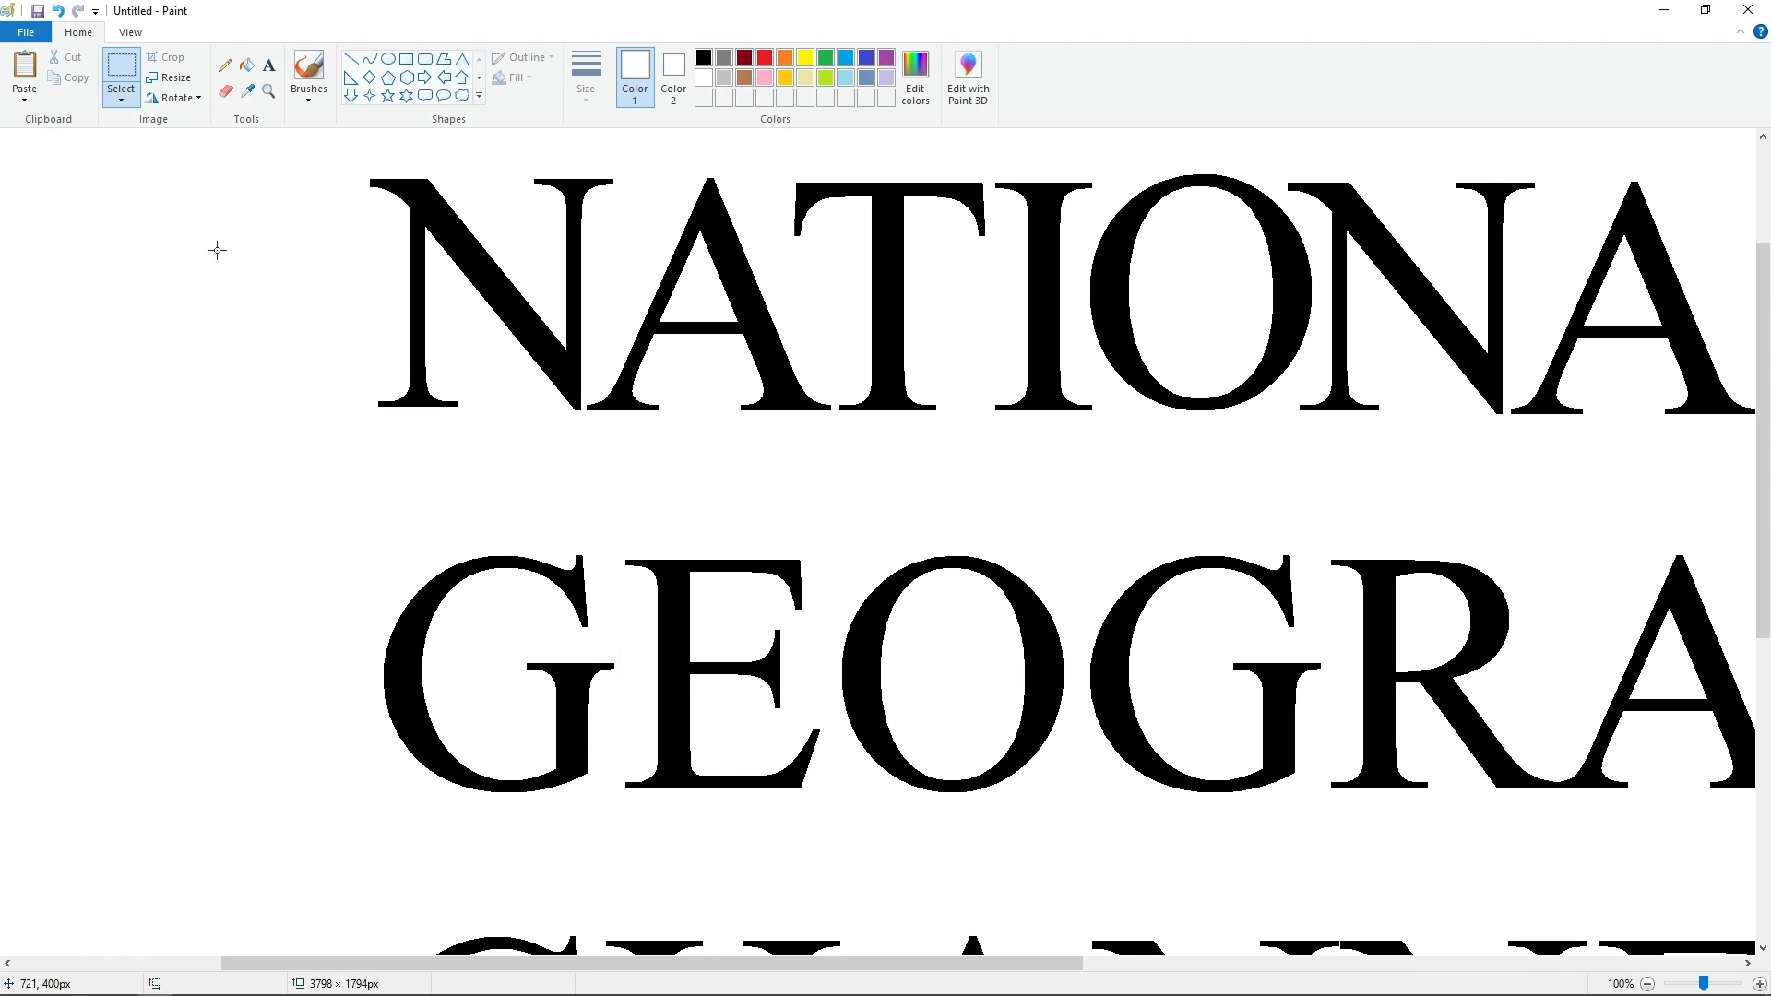
pyautogui.click(247, 65)
pyautogui.click(679, 620)
pyautogui.hotkey('ctrl', 'v')
pyautogui.moveTo(154, 302); pyautogui.dragTo(1385, 696)
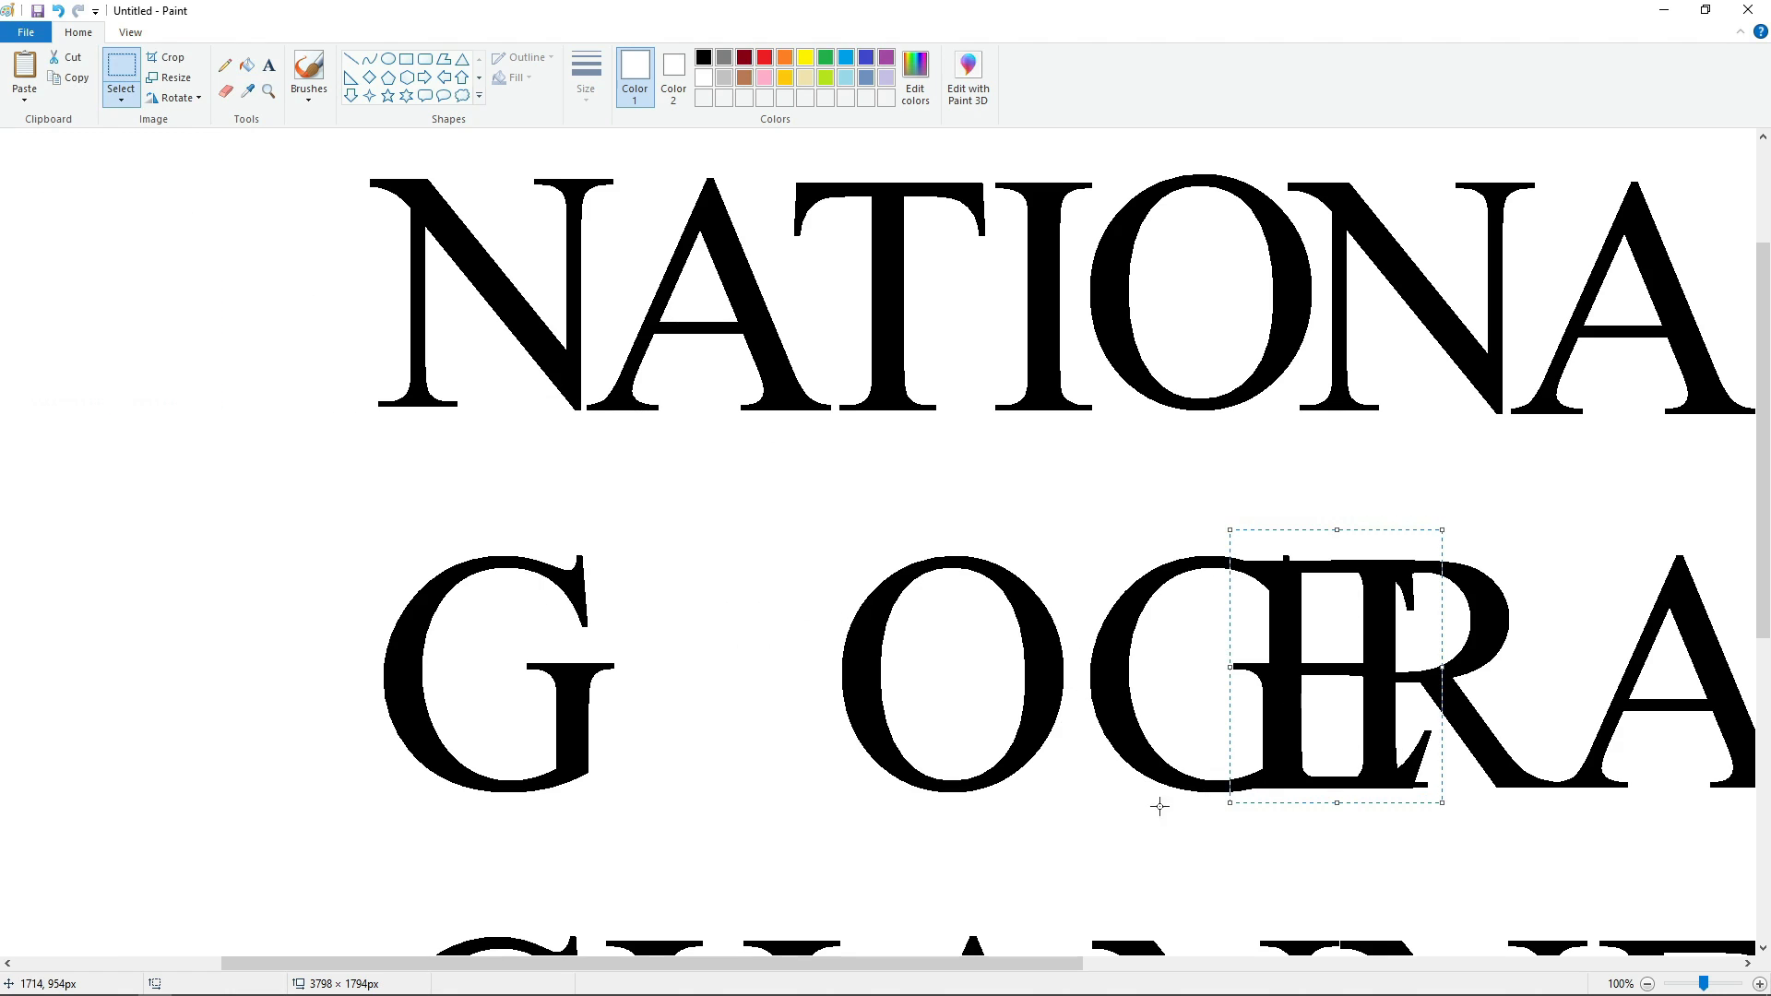
pyautogui.press('Left')
pyautogui.press('Left')
pyautogui.press('Left')
pyautogui.press('Left')
pyautogui.press('Left')
pyautogui.press('Left')
pyautogui.press('Left')
pyautogui.press('Left')
pyautogui.press('Left')
pyautogui.press('Left')
pyautogui.press('Left')
pyautogui.press('Left')
pyautogui.press('Left')
pyautogui.press('Left')
pyautogui.press('Left')
pyautogui.press('Left')
pyautogui.press('Left')
pyautogui.press('Left')
pyautogui.press('Left')
pyautogui.press('Left')
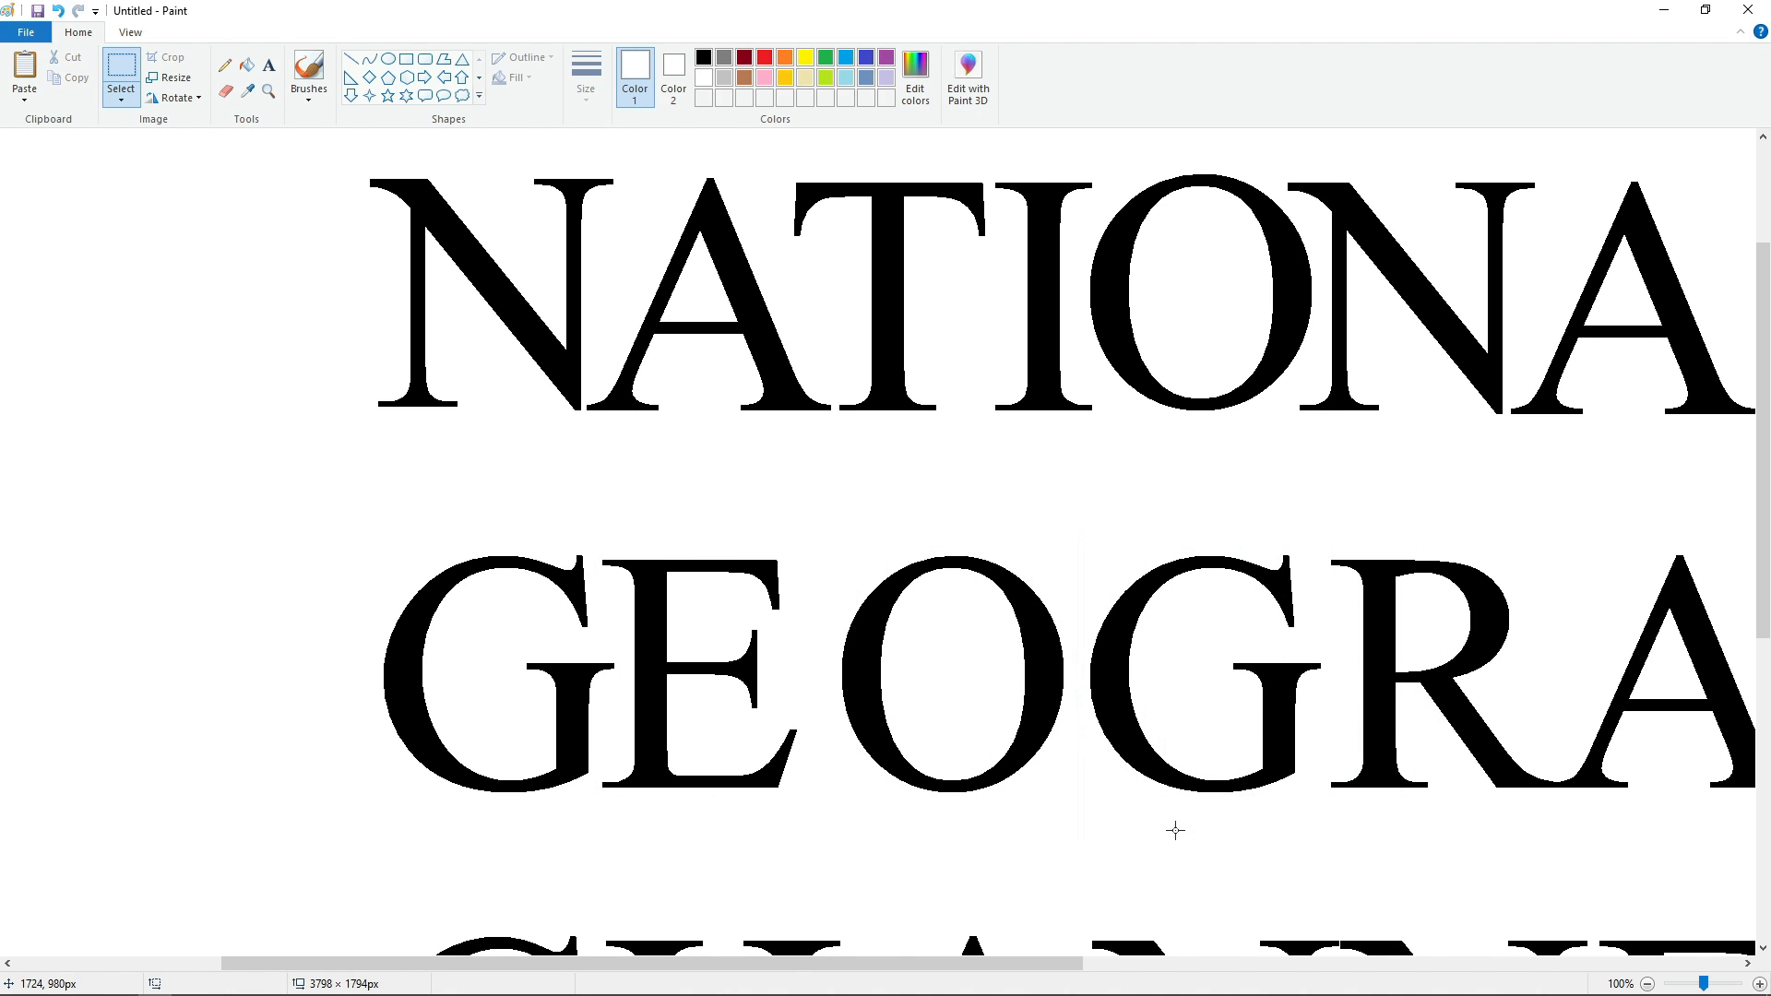
# Fill the original O of GEOGRAPHIC white and place its pasted copy tight against the E.
pyautogui.click(247, 66)
pyautogui.click(856, 618)
pyautogui.hotkey('ctrl', 'v')
pyautogui.moveTo(171, 306); pyautogui.dragTo(574, 686)
pyautogui.press('Up')
pyautogui.press('Up')
pyautogui.press('Up')
pyautogui.press('Up')
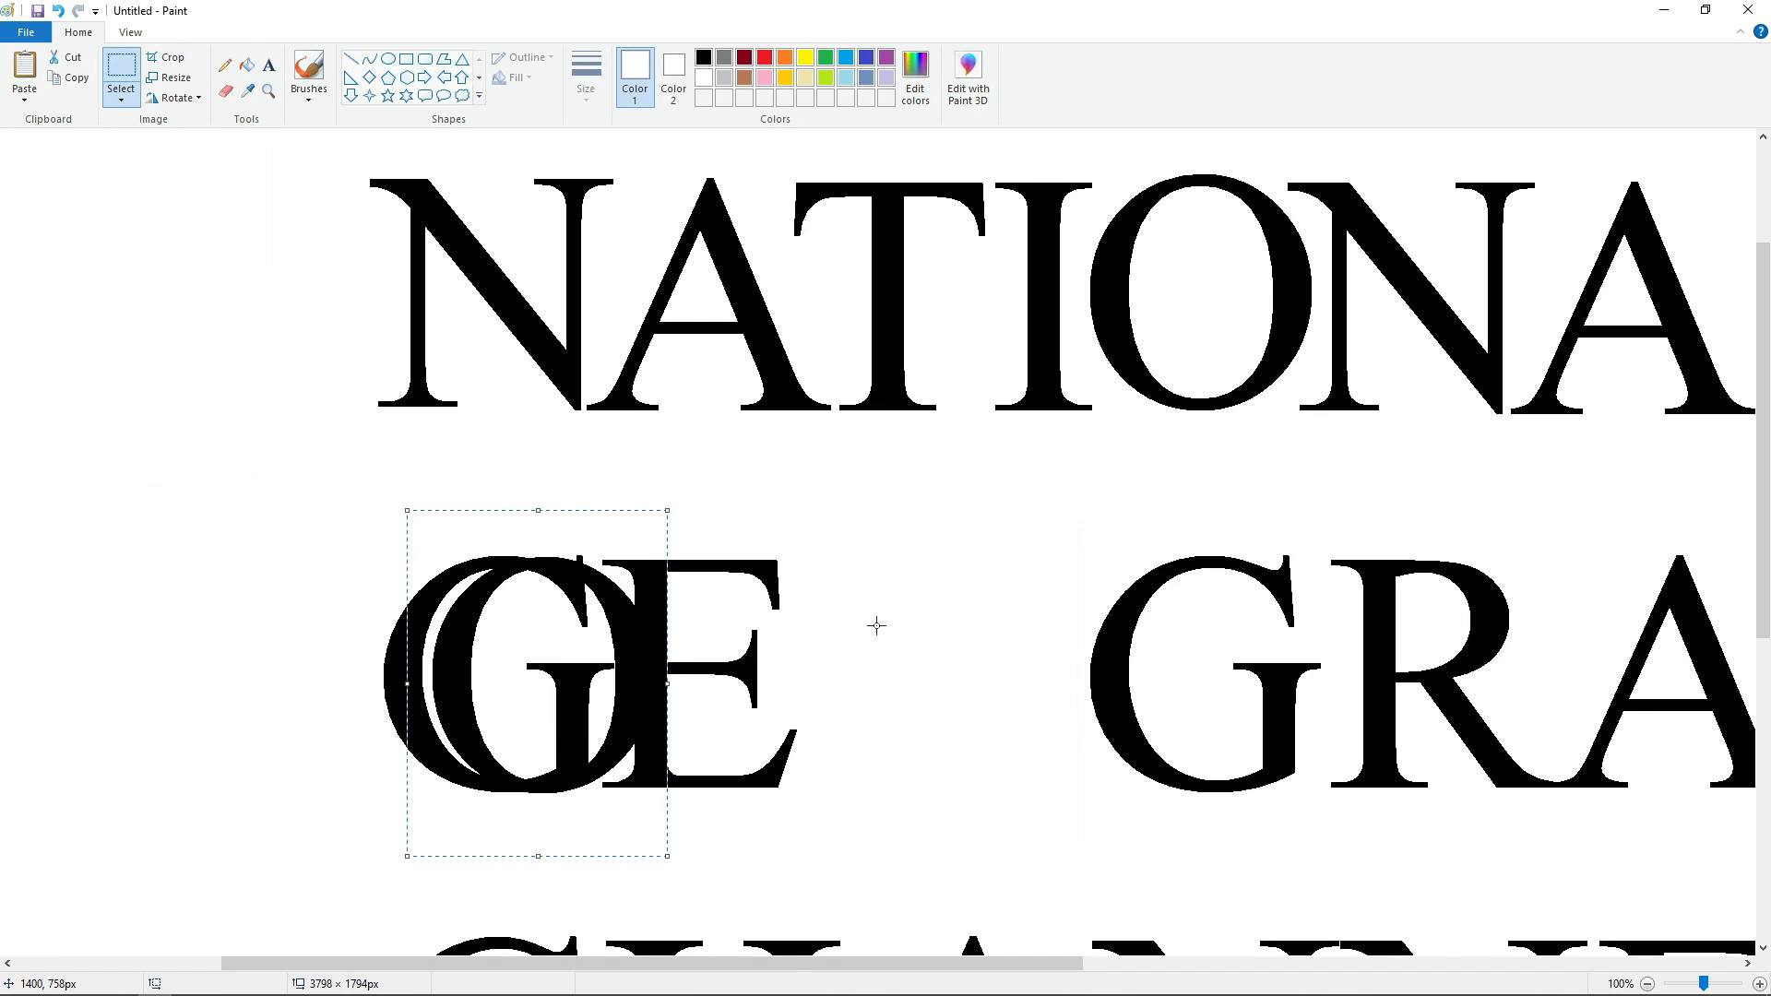
pyautogui.press('Right')
pyautogui.press('Right')
pyautogui.press('Right')
pyautogui.press('Right')
pyautogui.press('Right')
pyautogui.press('Right')
pyautogui.press('Right')
pyautogui.press('Right')
pyautogui.press('Right')
pyautogui.press('Right')
pyautogui.press('Right')
pyautogui.press('Right')
pyautogui.press('Right')
pyautogui.press('Right')
pyautogui.press('Right')
pyautogui.press('Right')
pyautogui.press('Right')
pyautogui.press('Right')
pyautogui.press('Right')
pyautogui.press('Right')
pyautogui.press('Left')
pyautogui.press('Left')
pyautogui.press('Left')
pyautogui.press('Left')
pyautogui.click(607, 850)
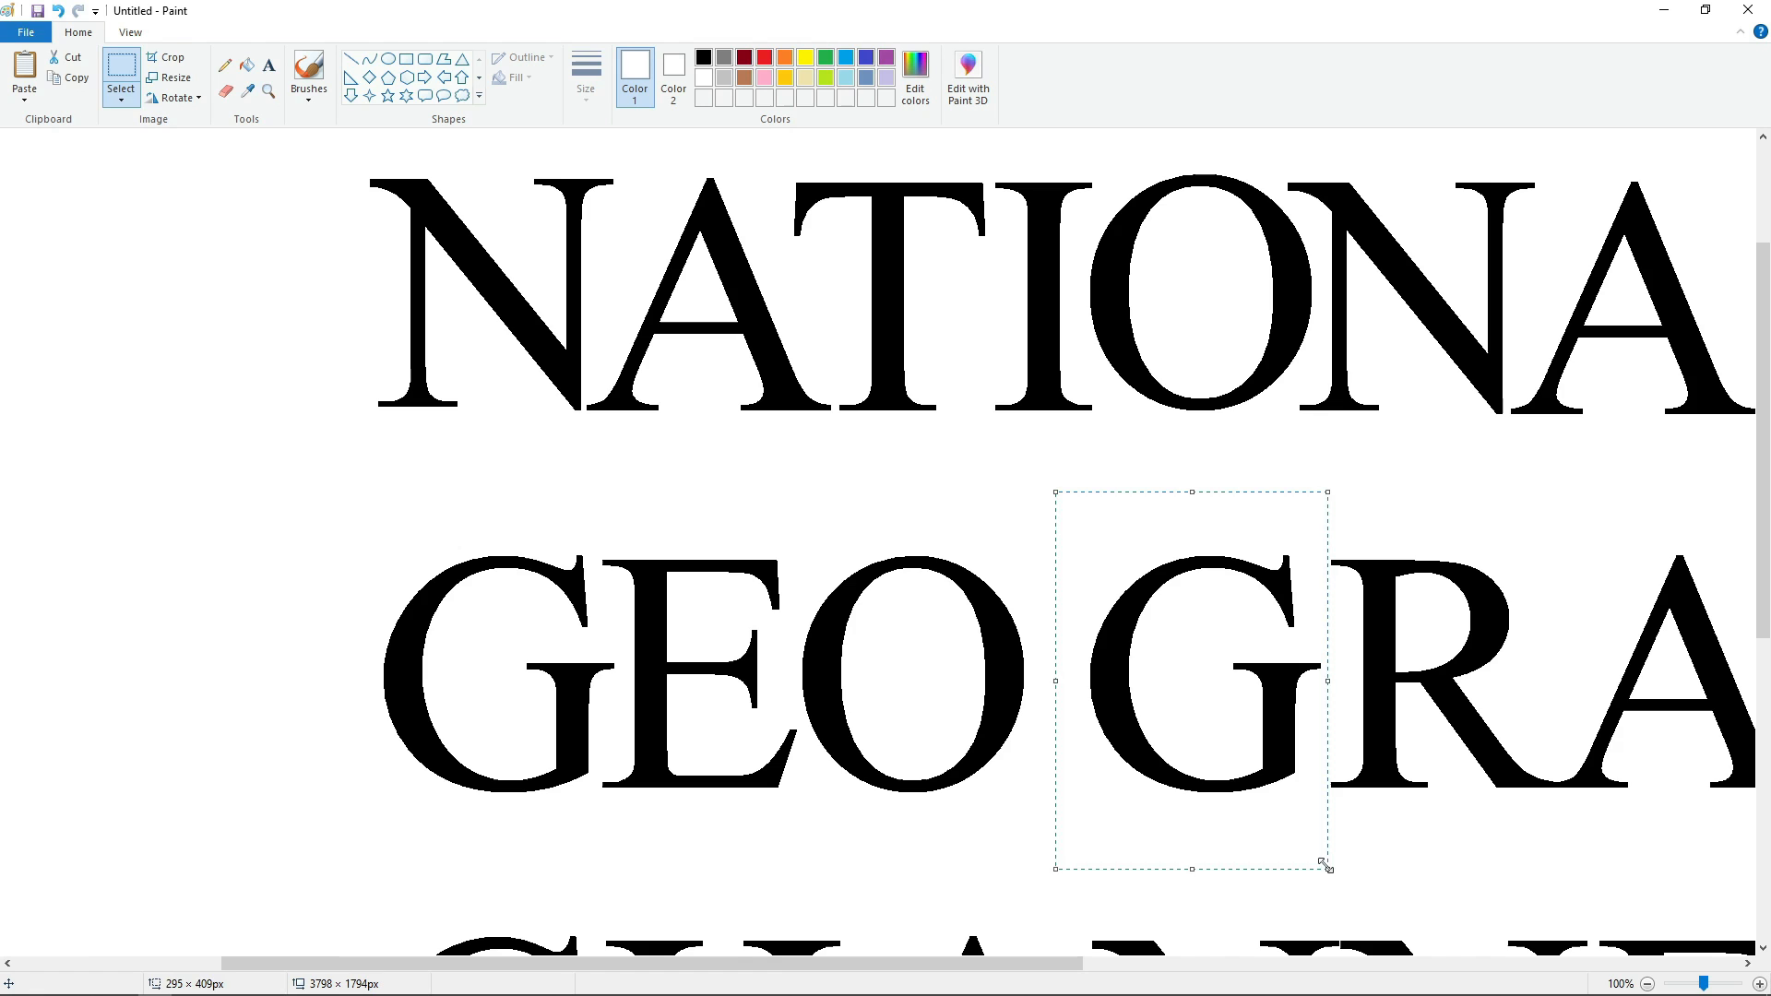
# Cut and paste the second G of GEOGRAPHIC, aligning it close beside the O.
pyautogui.hotkey('ctrl', 'x')
pyautogui.hotkey('ctrl', 'v')
pyautogui.moveTo(161, 385); pyautogui.dragTo(514, 747)
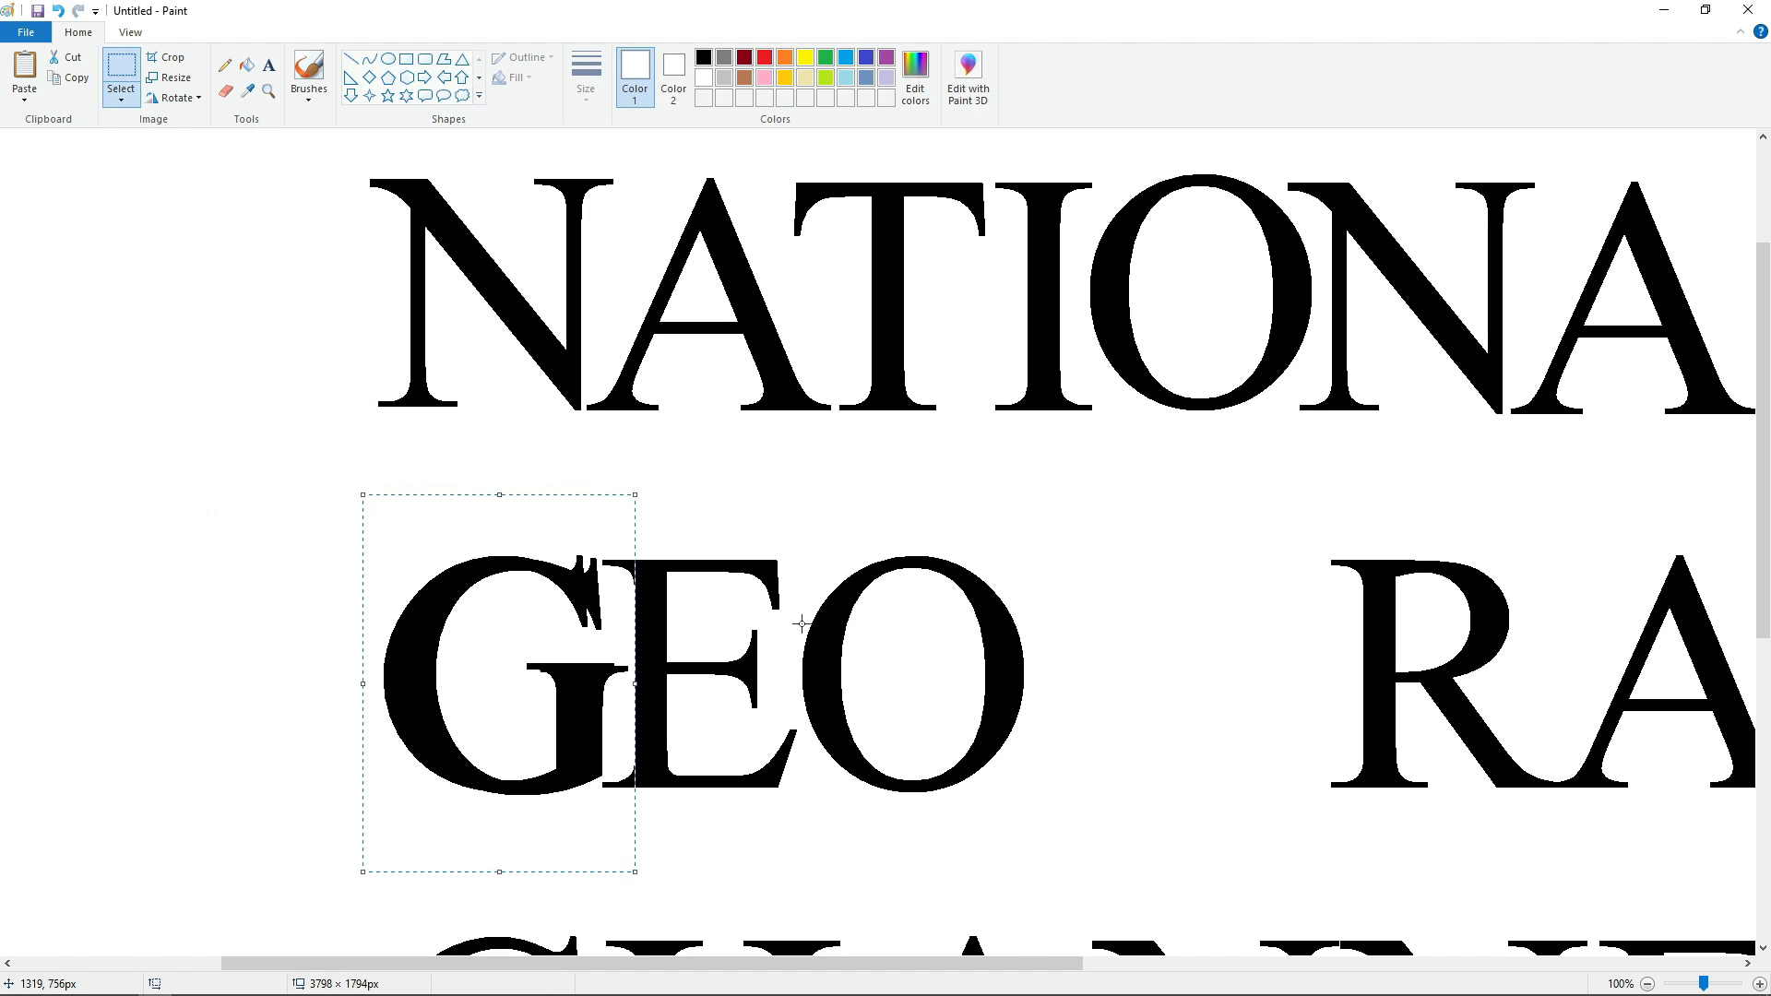
pyautogui.press('Up')
pyautogui.press('Up')
pyautogui.press('Up')
pyautogui.press('Right')
pyautogui.press('Right')
pyautogui.press('Right')
pyautogui.press('Right')
pyautogui.press('Right')
pyautogui.press('Right')
pyautogui.press('Right')
pyautogui.press('Right')
pyautogui.press('Right')
pyautogui.press('Right')
pyautogui.press('Right')
pyautogui.press('Right')
pyautogui.press('Right')
pyautogui.press('Right')
pyautogui.press('Right')
pyautogui.press('Right')
pyautogui.press('Right')
pyautogui.press('Right')
pyautogui.press('Right')
pyautogui.press('Right')
pyautogui.press('Left')
pyautogui.press('Left')
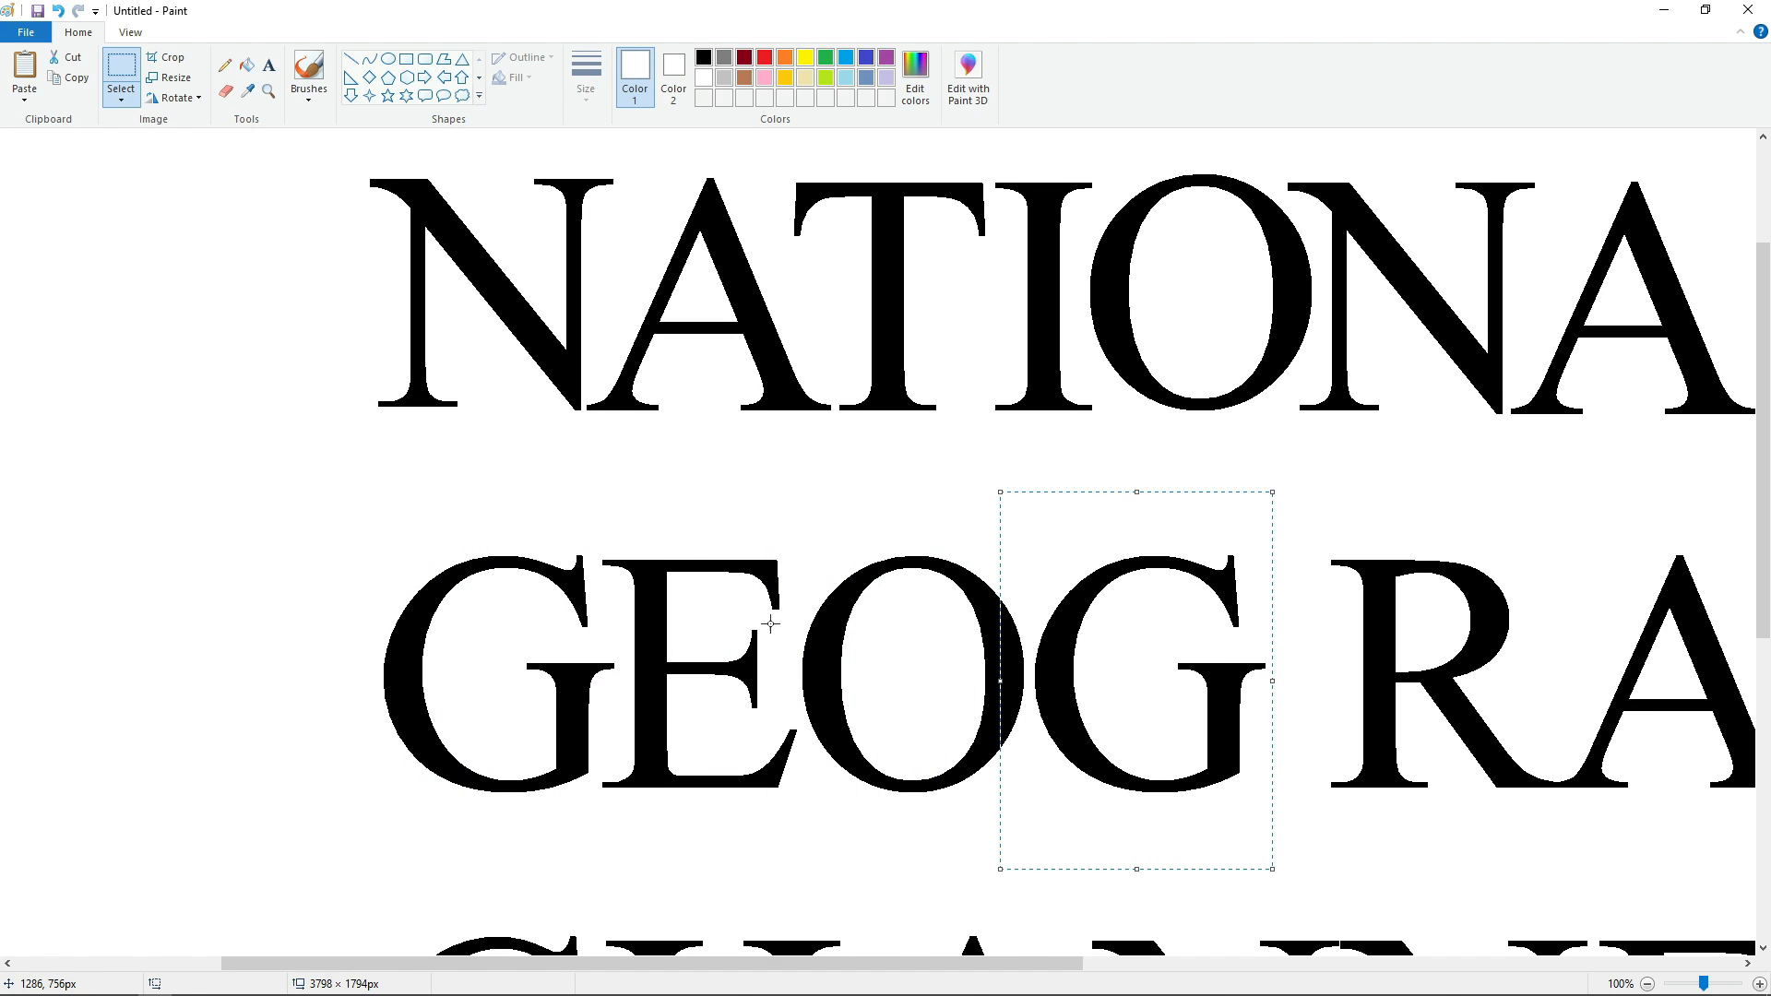
pyautogui.click(771, 623)
# Erase the join between the R and A of GEOGRAPHIC, and move the R tight against the second G.
pyautogui.moveTo(569, 963); pyautogui.dragTo(990, 974)
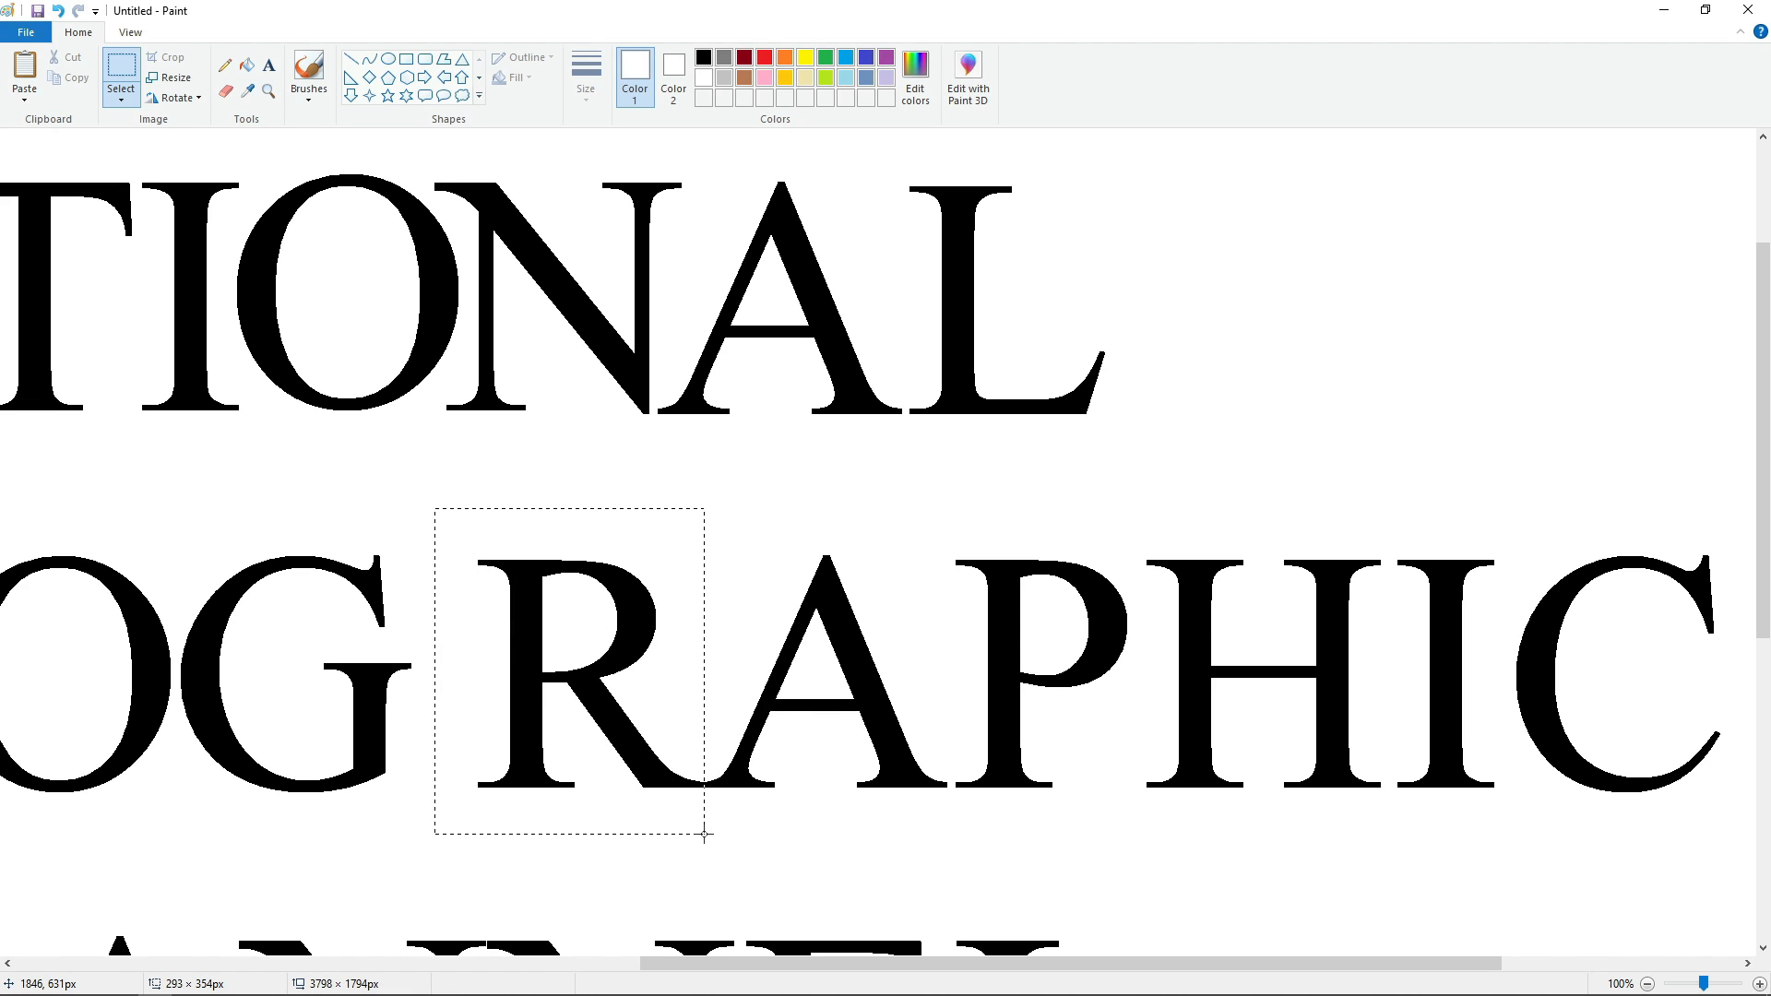
pyautogui.click(224, 90)
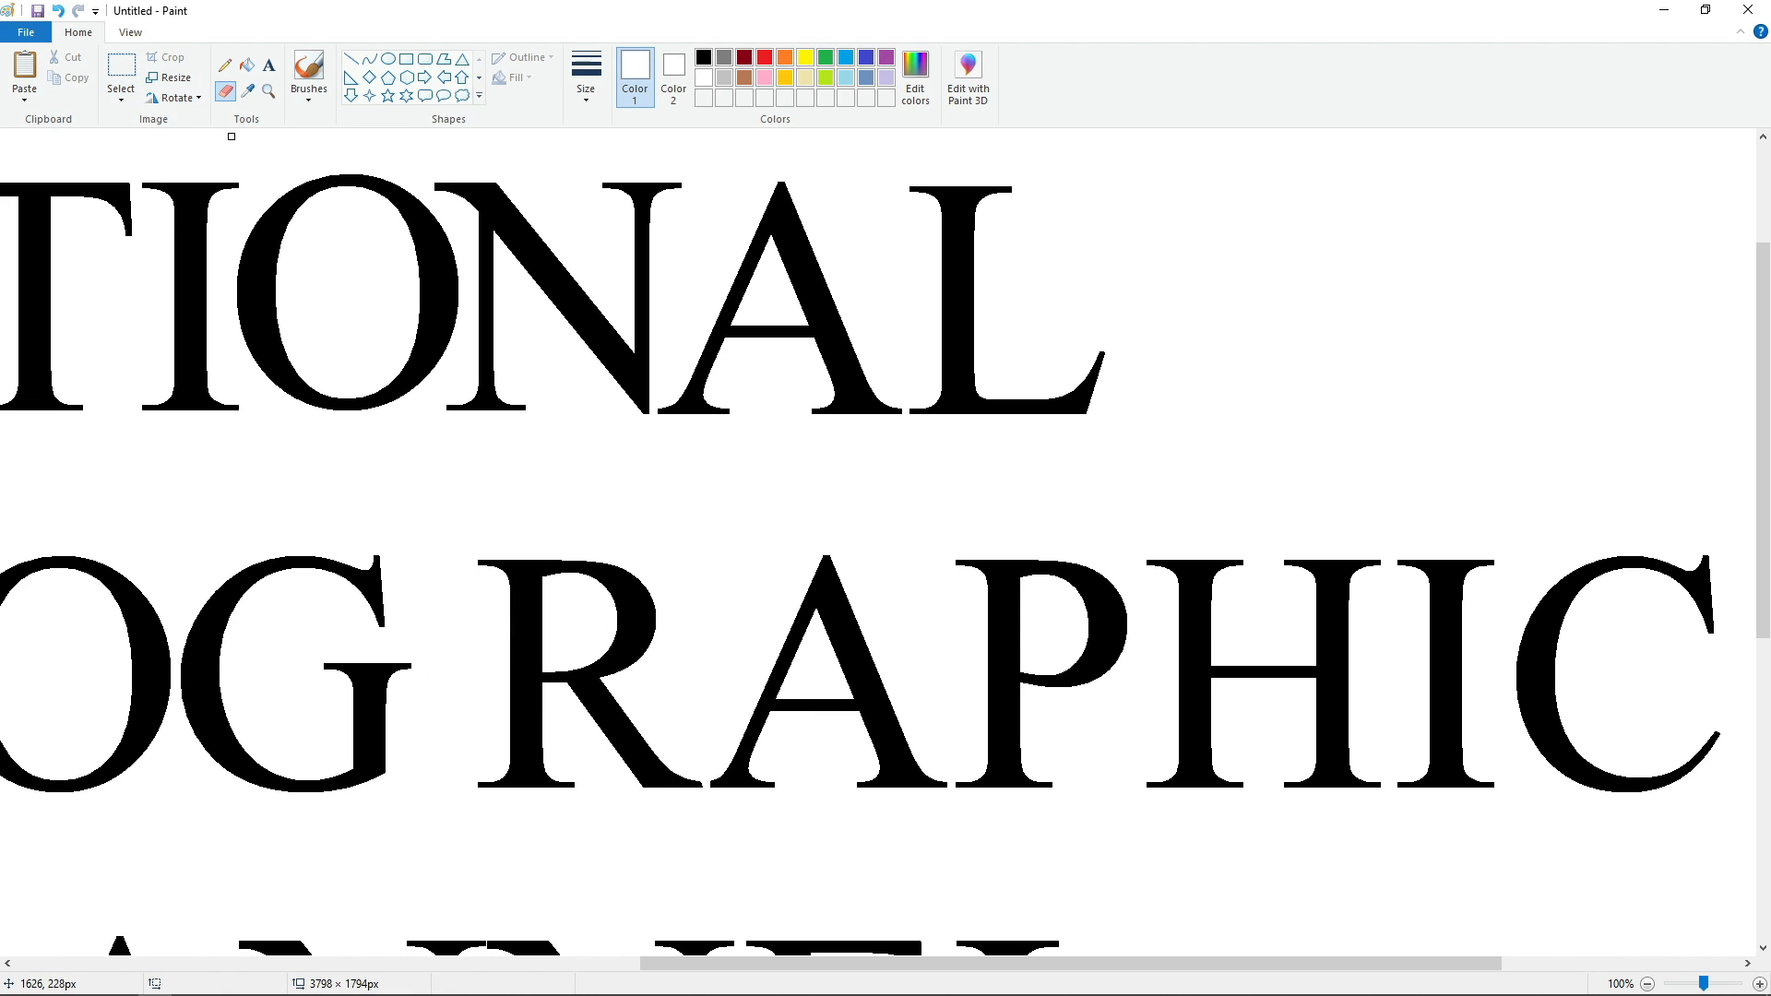
pyautogui.click(247, 66)
pyautogui.click(532, 703)
pyautogui.hotkey('ctrl', 'v')
pyautogui.moveTo(106, 326); pyautogui.dragTo(569, 704)
pyautogui.press('Down')
pyautogui.press('Down')
pyautogui.press('Down')
pyautogui.press('Left')
pyautogui.press('Left')
pyautogui.press('Left')
pyautogui.press('Left')
pyautogui.press('Left')
pyautogui.press('Left')
pyautogui.press('Left')
pyautogui.press('Left')
pyautogui.press('Left')
pyautogui.press('Left')
pyautogui.press('Left')
pyautogui.press('Left')
pyautogui.press('Left')
pyautogui.press('Left')
pyautogui.press('Left')
pyautogui.press('Left')
pyautogui.press('Left')
pyautogui.press('Left')
pyautogui.press('Left')
pyautogui.press('Left')
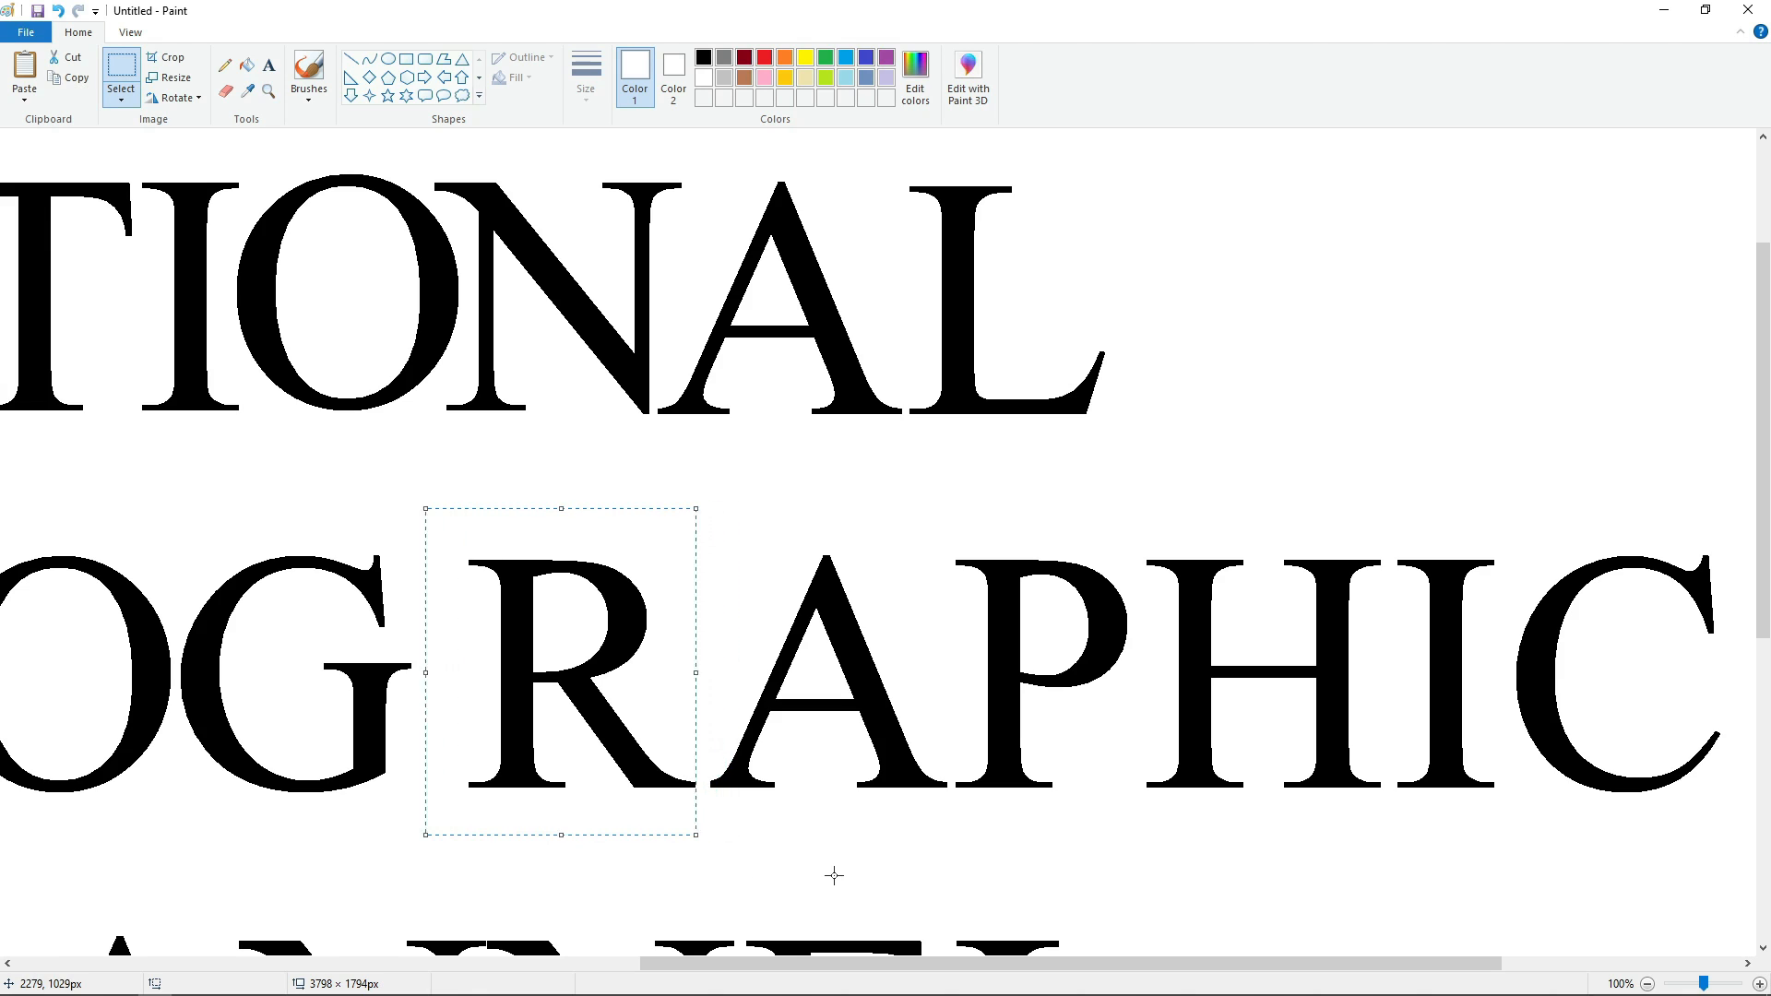
pyautogui.press('Left')
pyautogui.press('Left')
pyautogui.press('Left')
pyautogui.press('Left')
pyautogui.press('Left')
pyautogui.press('Left')
pyautogui.press('Left')
pyautogui.press('Left')
pyautogui.press('Left')
pyautogui.press('Left')
pyautogui.press('Left')
pyautogui.press('Left')
pyautogui.press('Left')
pyautogui.press('Left')
pyautogui.press('Left')
pyautogui.press('Left')
pyautogui.press('Left')
pyautogui.press('Left')
pyautogui.press('Left')
pyautogui.press('Left')
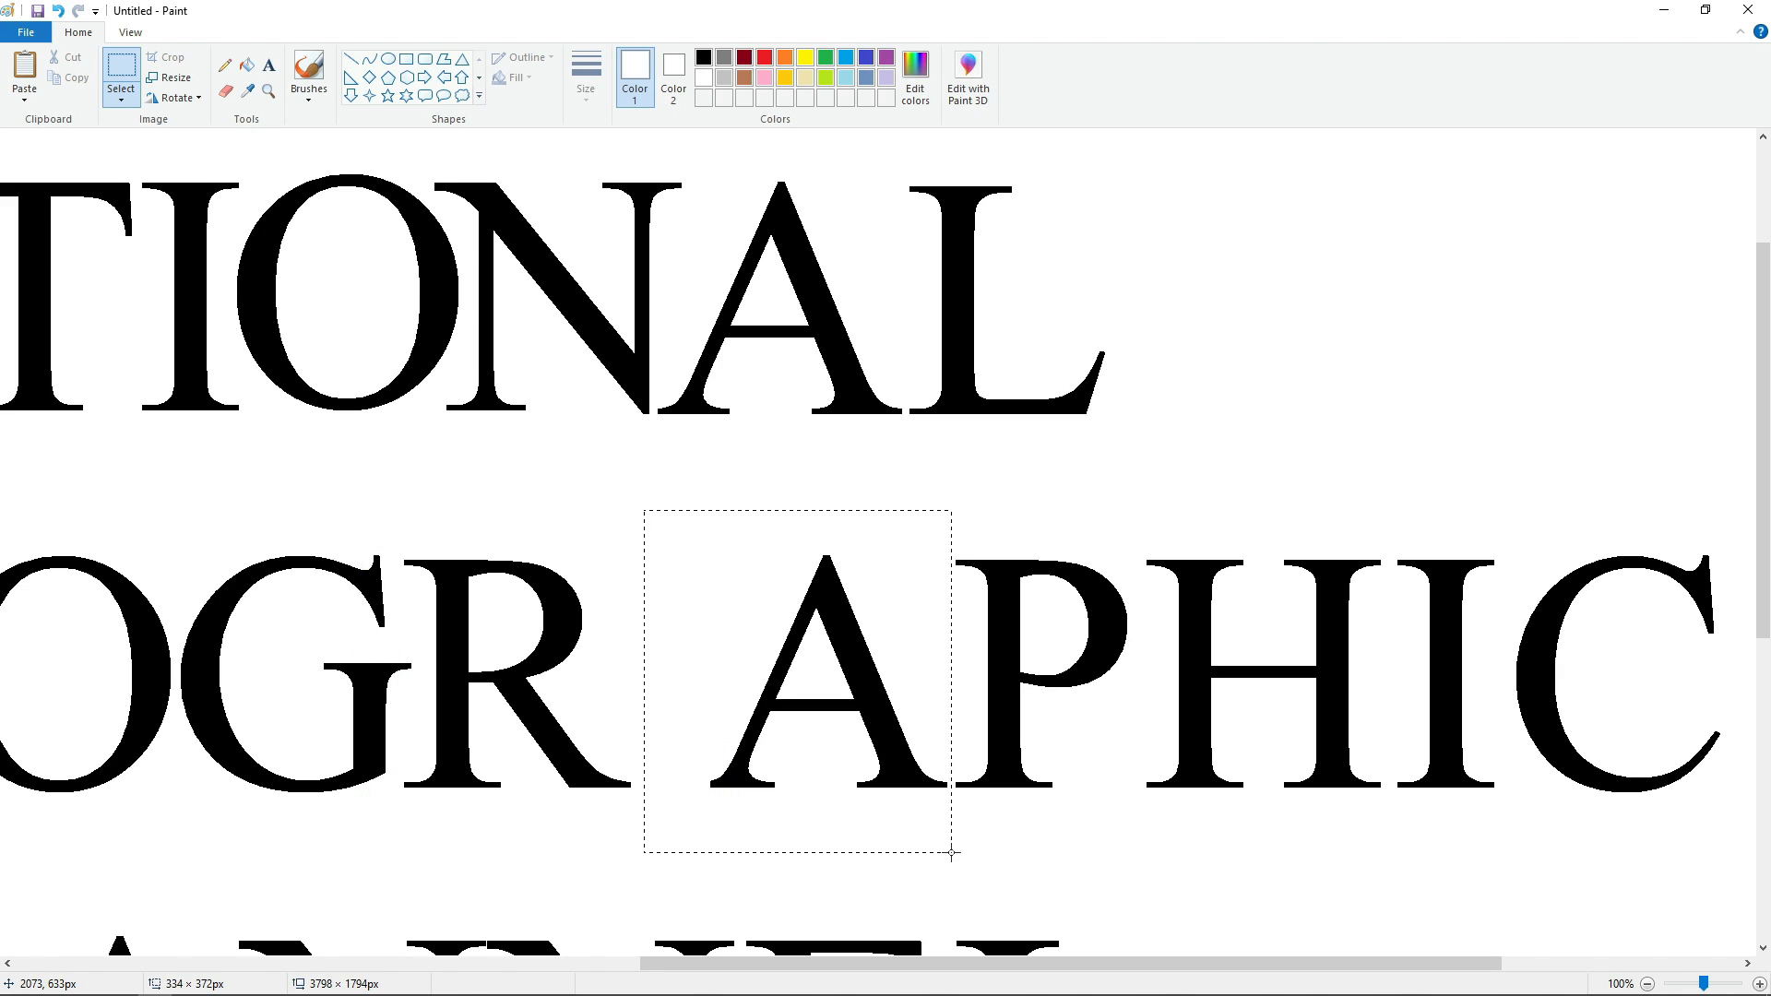
# Move the A of GEOGRAPHIC so its foot tucks against the leg of the R on the same baseline.
pyautogui.moveTo(855, 700); pyautogui.dragTo(786, 689)
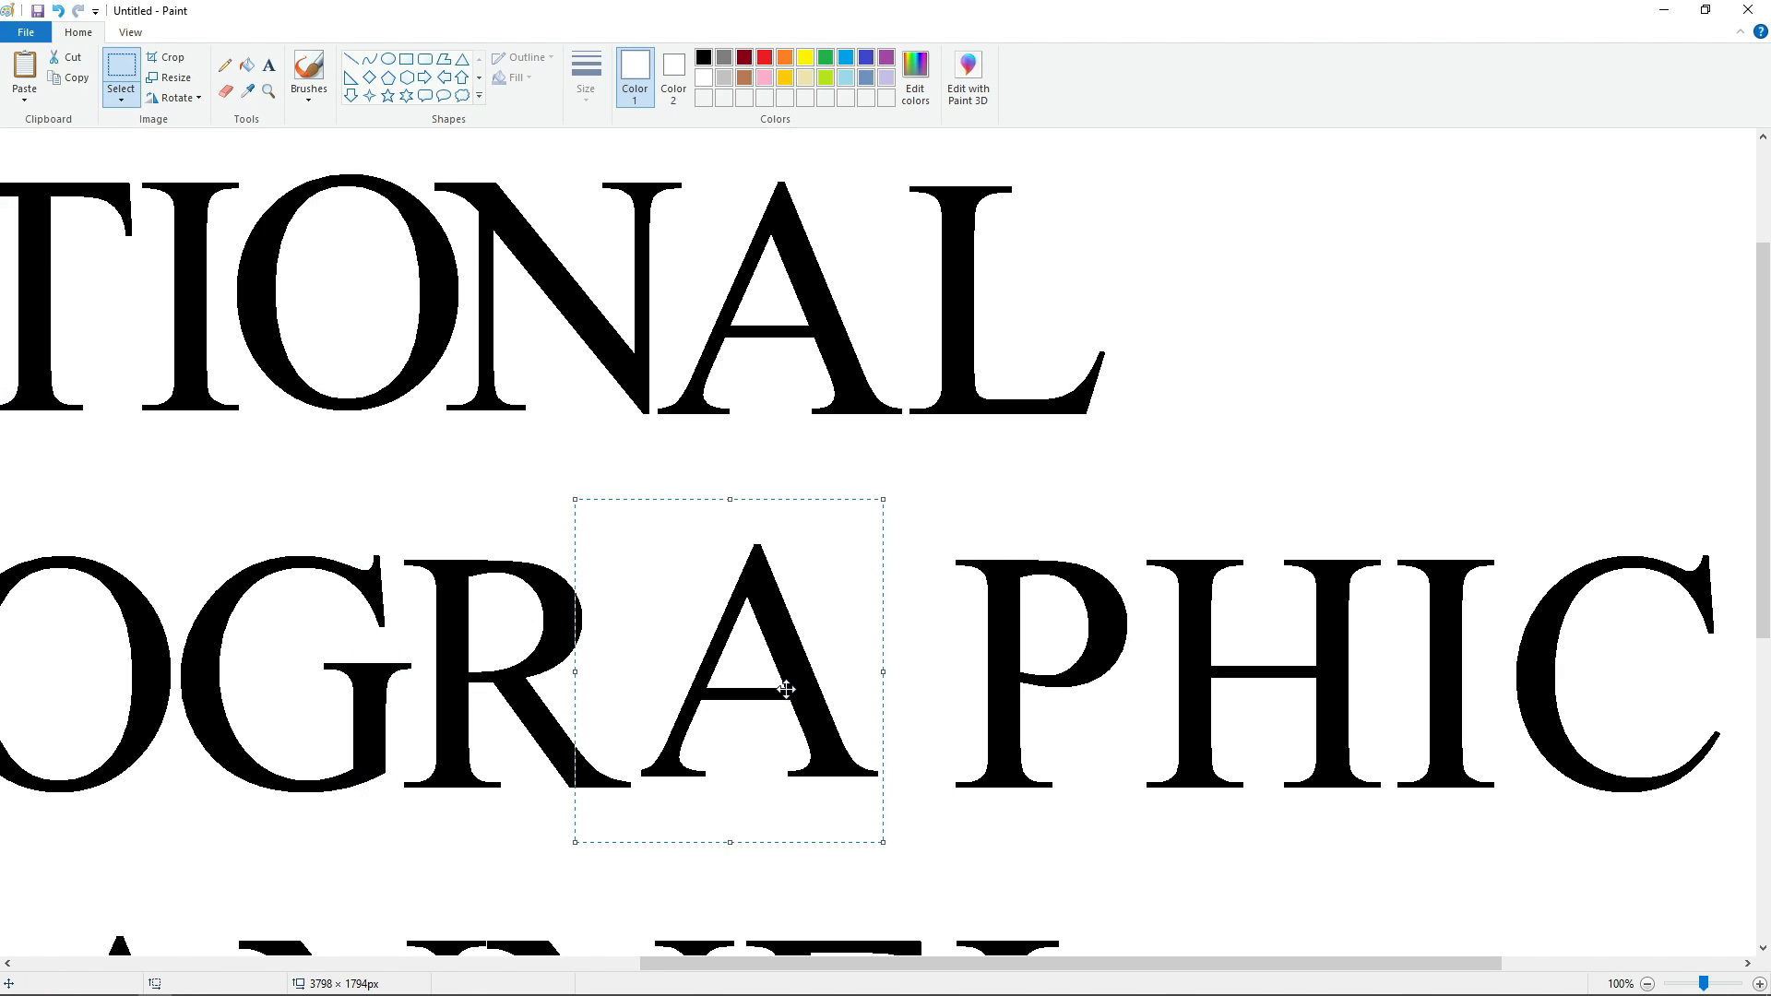
pyautogui.press('Down')
pyautogui.press('Down')
pyautogui.press('Down')
pyautogui.press('Down')
pyautogui.press('Down')
pyautogui.press('Down')
pyautogui.press('Down')
pyautogui.press('Down')
pyautogui.press('Down')
pyautogui.press('Down')
pyautogui.press('Down')
pyautogui.press('Down')
pyautogui.press('Left')
pyautogui.press('Left')
pyautogui.press('Left')
pyautogui.press('Left')
pyautogui.press('Left')
pyautogui.press('Left')
pyautogui.press('Left')
pyautogui.press('Left')
pyautogui.press('Left')
pyautogui.press('Left')
pyautogui.press('Left')
pyautogui.press('Left')
pyautogui.press('Left')
pyautogui.press('Left')
pyautogui.press('Left')
pyautogui.press('Left')
pyautogui.press('Left')
pyautogui.press('Left')
pyautogui.press('Left')
pyautogui.press('Left')
pyautogui.press('Left')
pyautogui.press('Left')
pyautogui.press('Left')
pyautogui.press('Left')
pyautogui.press('Left')
pyautogui.press('Left')
pyautogui.press('Left')
pyautogui.press('Left')
pyautogui.press('Left')
pyautogui.press('Left')
pyautogui.press('Left')
pyautogui.press('Left')
pyautogui.press('Left')
pyautogui.press('Left')
pyautogui.press('Left')
pyautogui.press('Left')
pyautogui.press('Left')
pyautogui.press('Left')
pyautogui.press('Left')
pyautogui.press('Left')
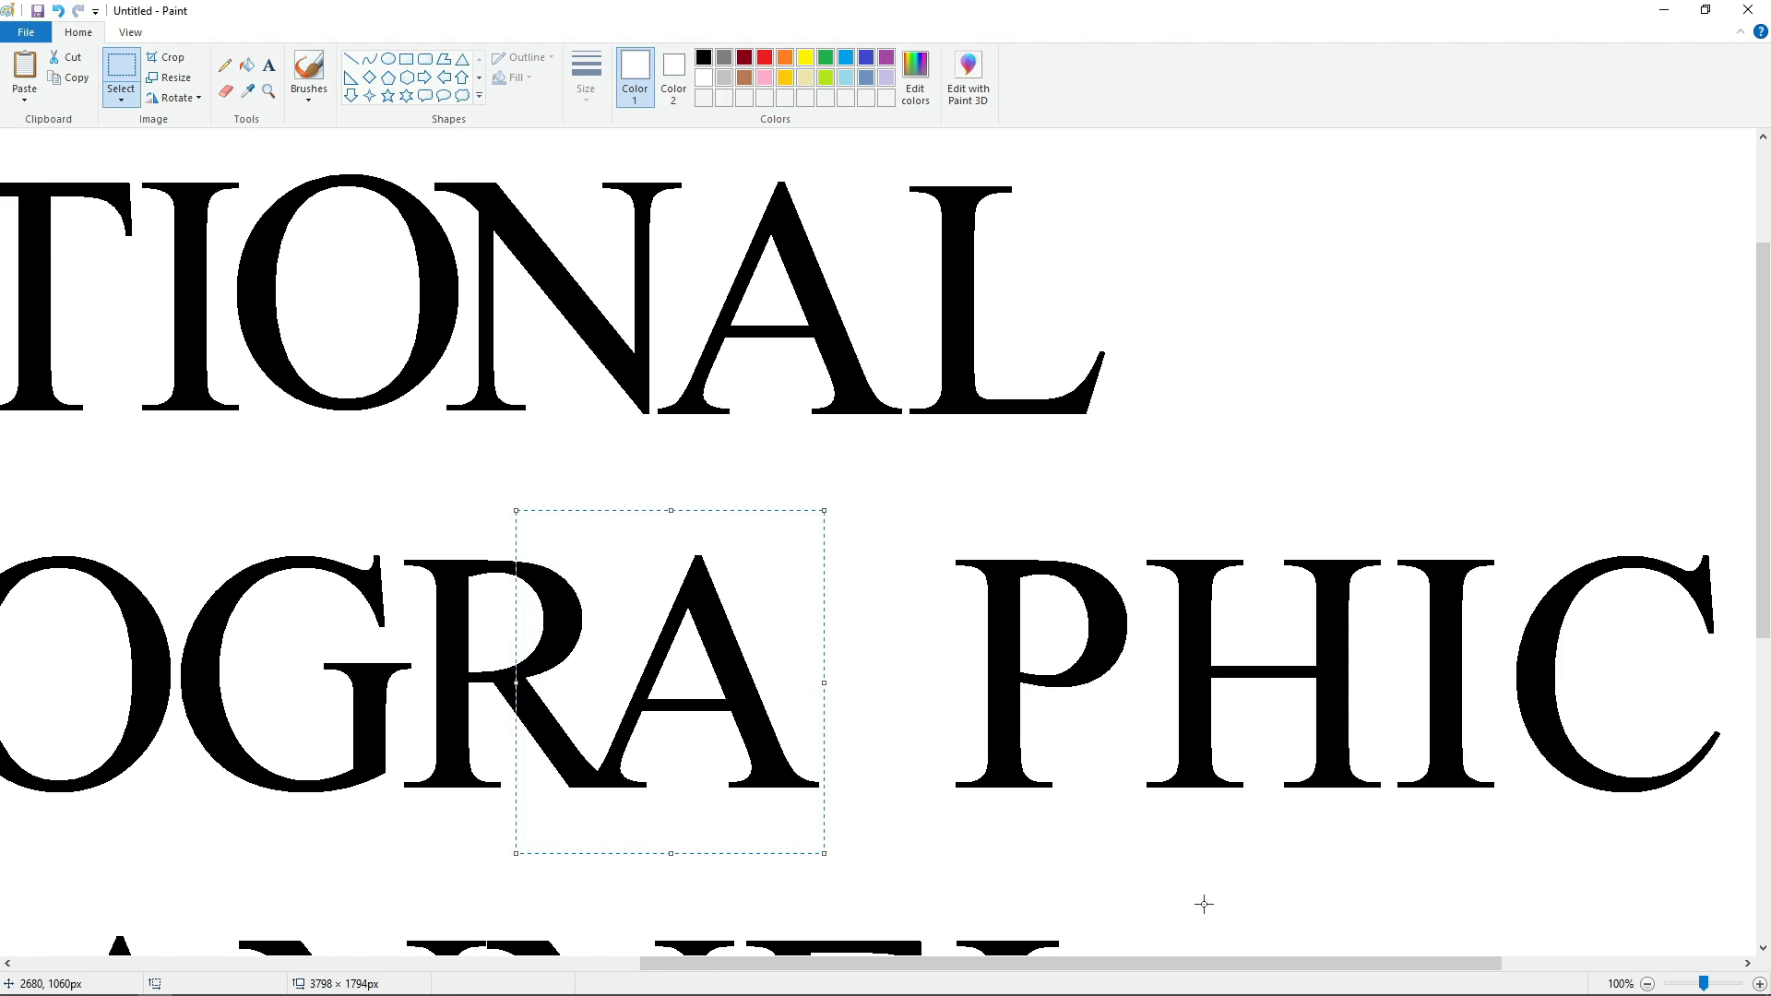
pyautogui.press('Right')
pyautogui.press('Right')
pyautogui.press('Right')
pyautogui.press('Right')
pyautogui.click(1203, 904)
# Fill the original P of GEOGRAPHIC white and place its pasted copy close beside the A.
pyautogui.moveTo(1140, 855); pyautogui.dragTo(1137, 854)
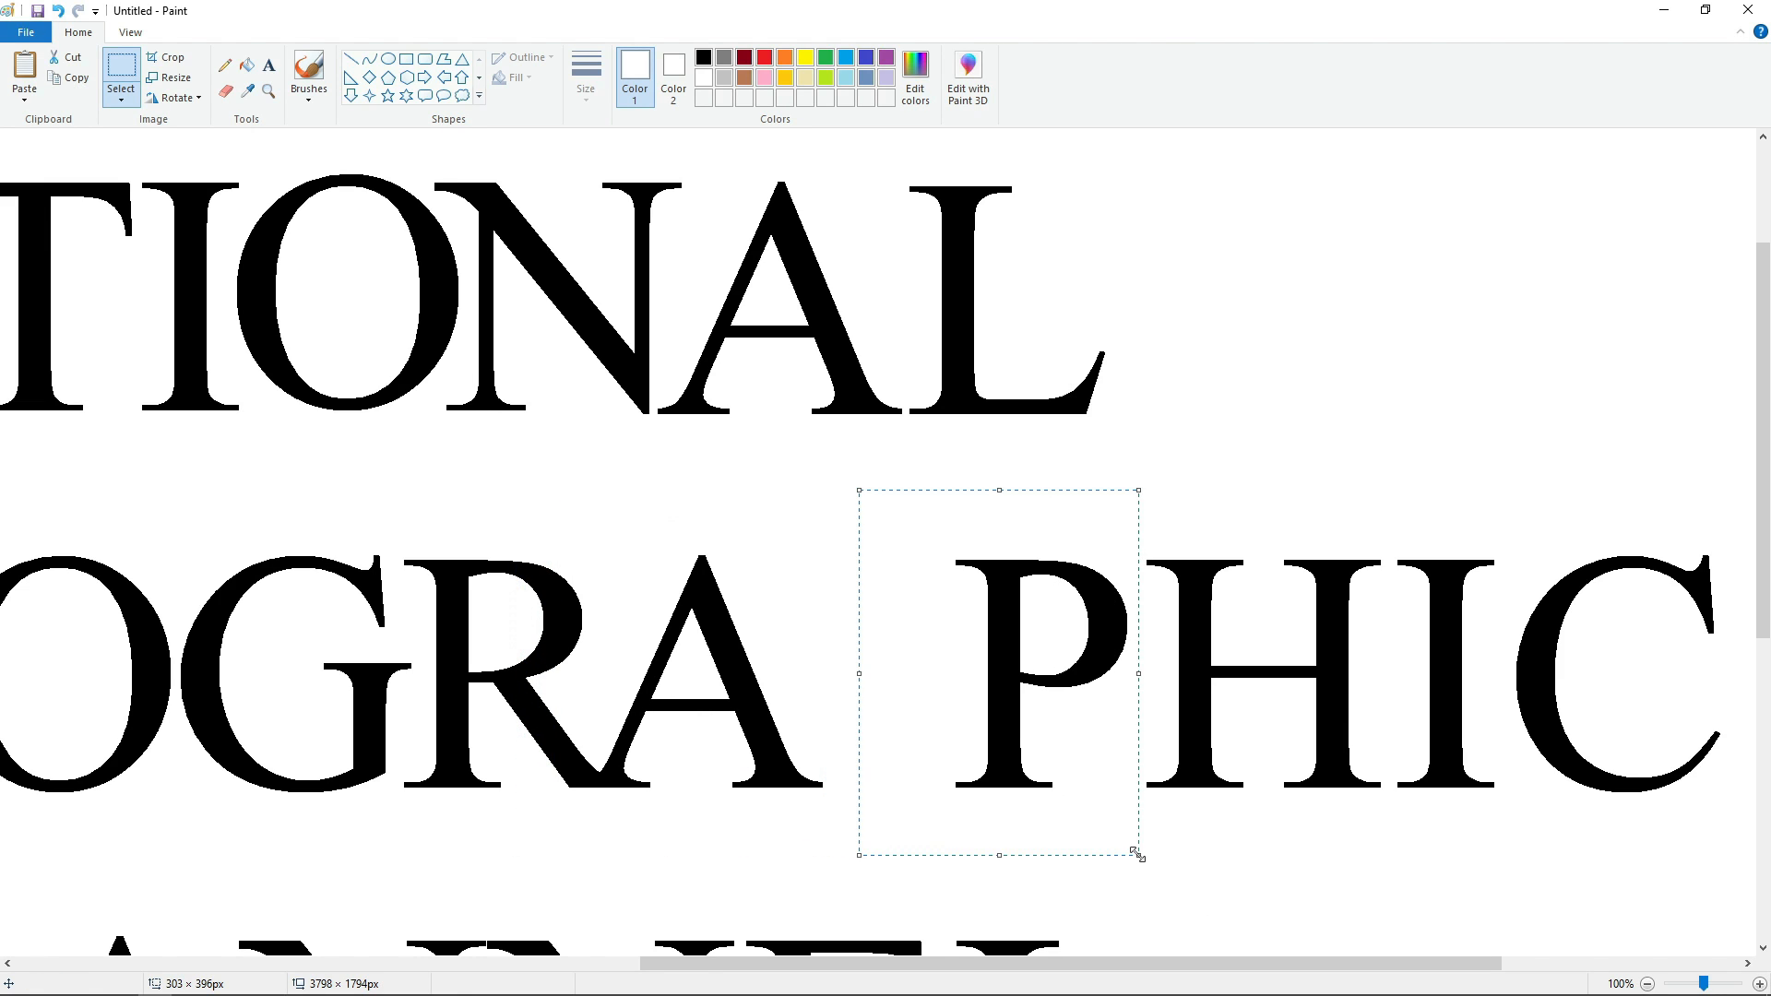
pyautogui.click(249, 67)
pyautogui.click(1003, 595)
pyautogui.hotkey('ctrl', 'v')
pyautogui.moveTo(92, 303); pyautogui.dragTo(742, 669)
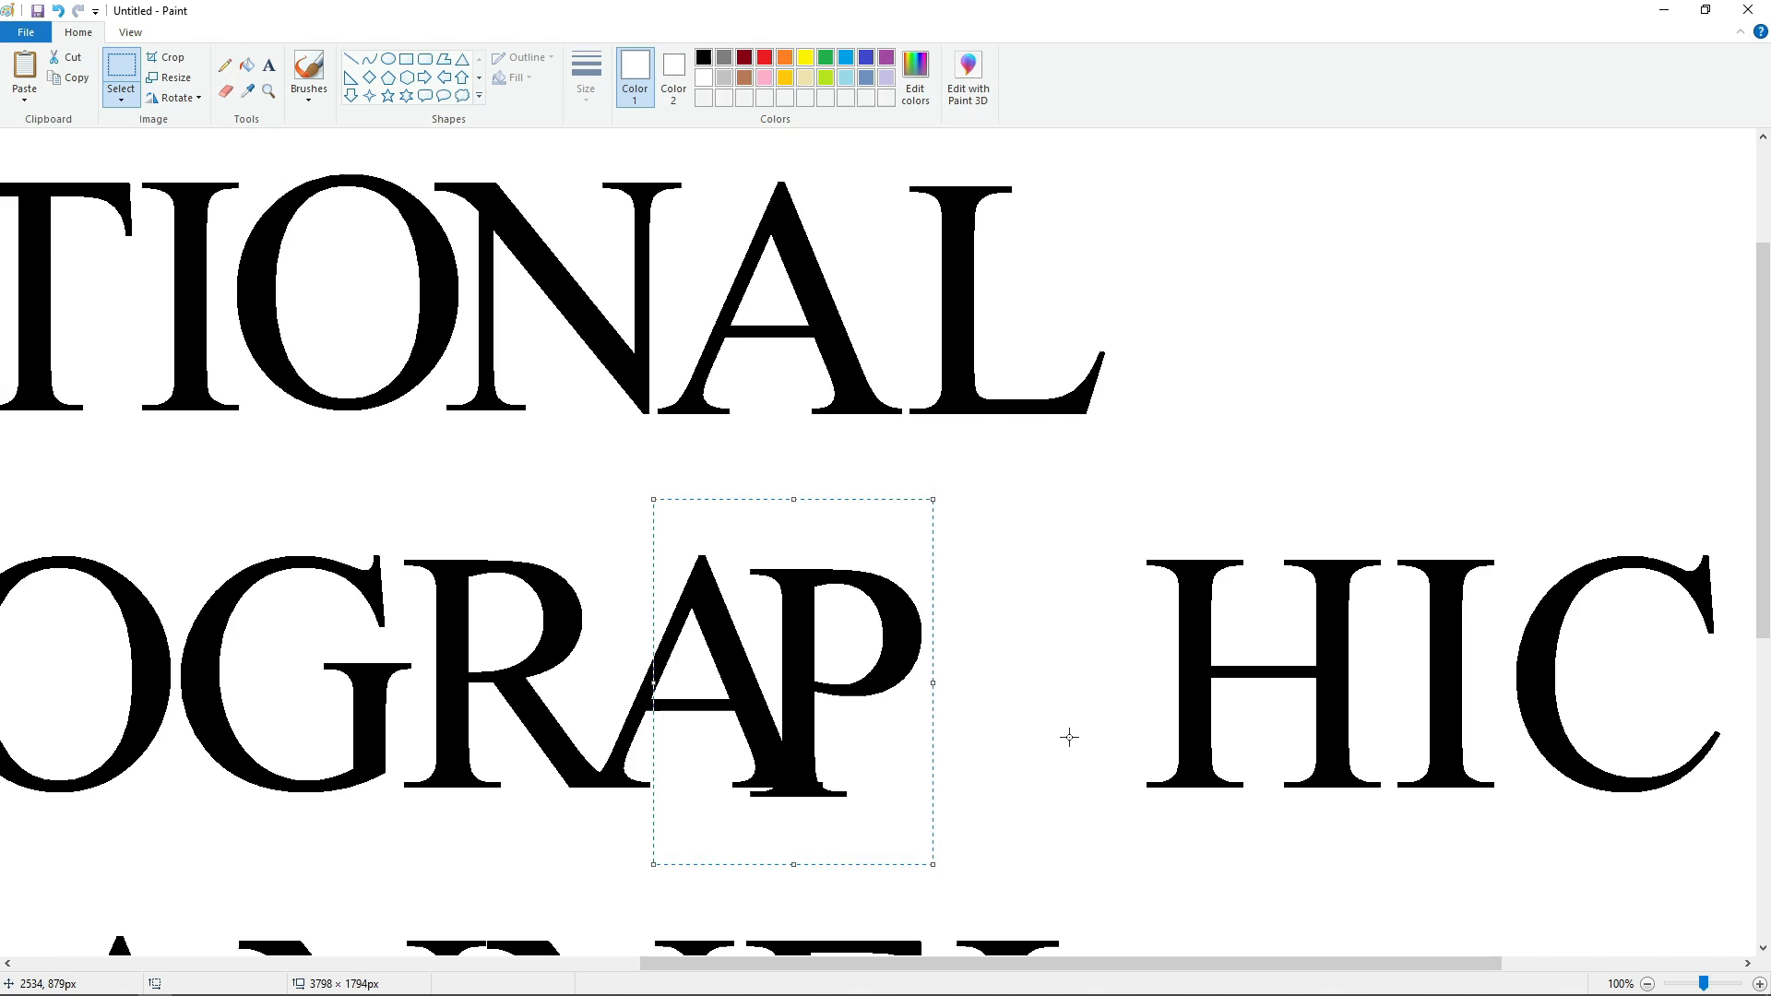
pyautogui.press('Up')
pyautogui.press('Up')
pyautogui.press('Up')
pyautogui.press('Up')
pyautogui.press('Up')
pyautogui.press('Up')
pyautogui.press('Up')
pyautogui.press('Up')
pyautogui.press('Up')
pyautogui.press('Right')
pyautogui.press('Right')
pyautogui.press('Right')
pyautogui.press('Right')
pyautogui.press('Right')
pyautogui.press('Right')
pyautogui.press('Right')
pyautogui.press('Right')
pyautogui.press('Right')
pyautogui.press('Right')
pyautogui.press('Right')
pyautogui.press('Right')
pyautogui.press('Right')
pyautogui.press('Right')
pyautogui.press('Right')
pyautogui.press('Right')
pyautogui.press('Right')
pyautogui.press('Right')
pyautogui.press('Right')
pyautogui.press('Right')
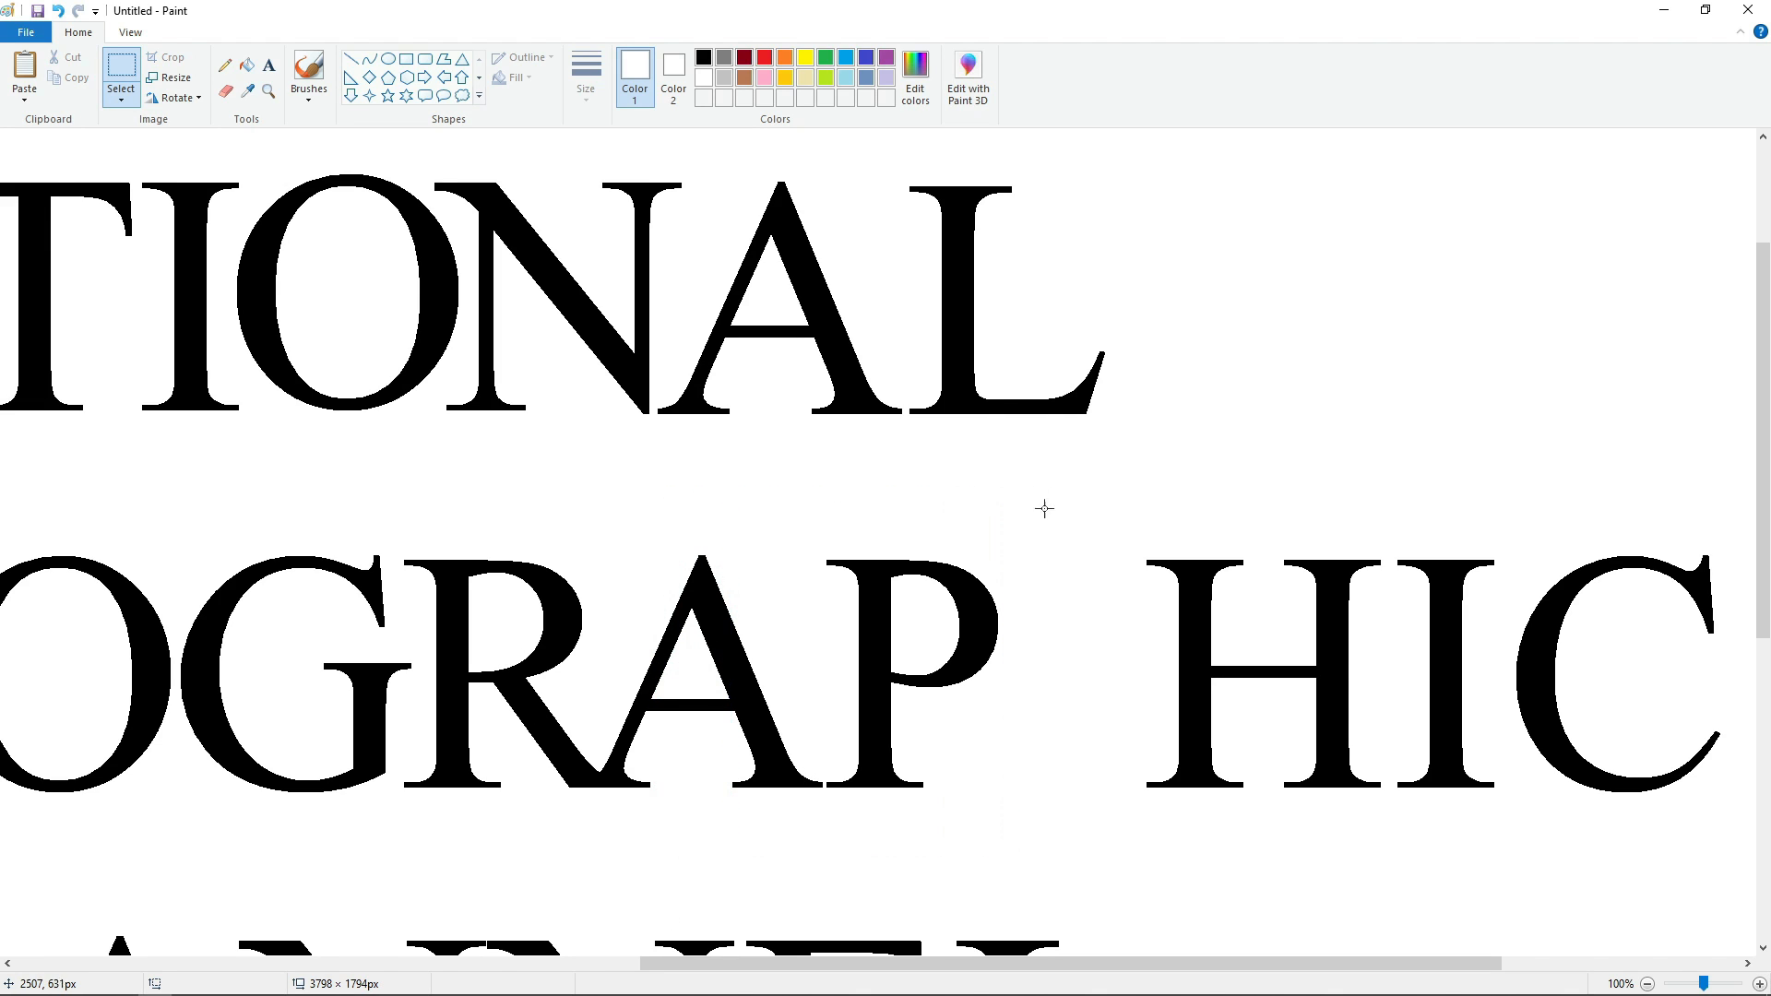
# Cut and paste the H of GEOGRAPHIC, aligning it close beside the P on the same baseline.
pyautogui.moveTo(1389, 838); pyautogui.dragTo(1390, 838)
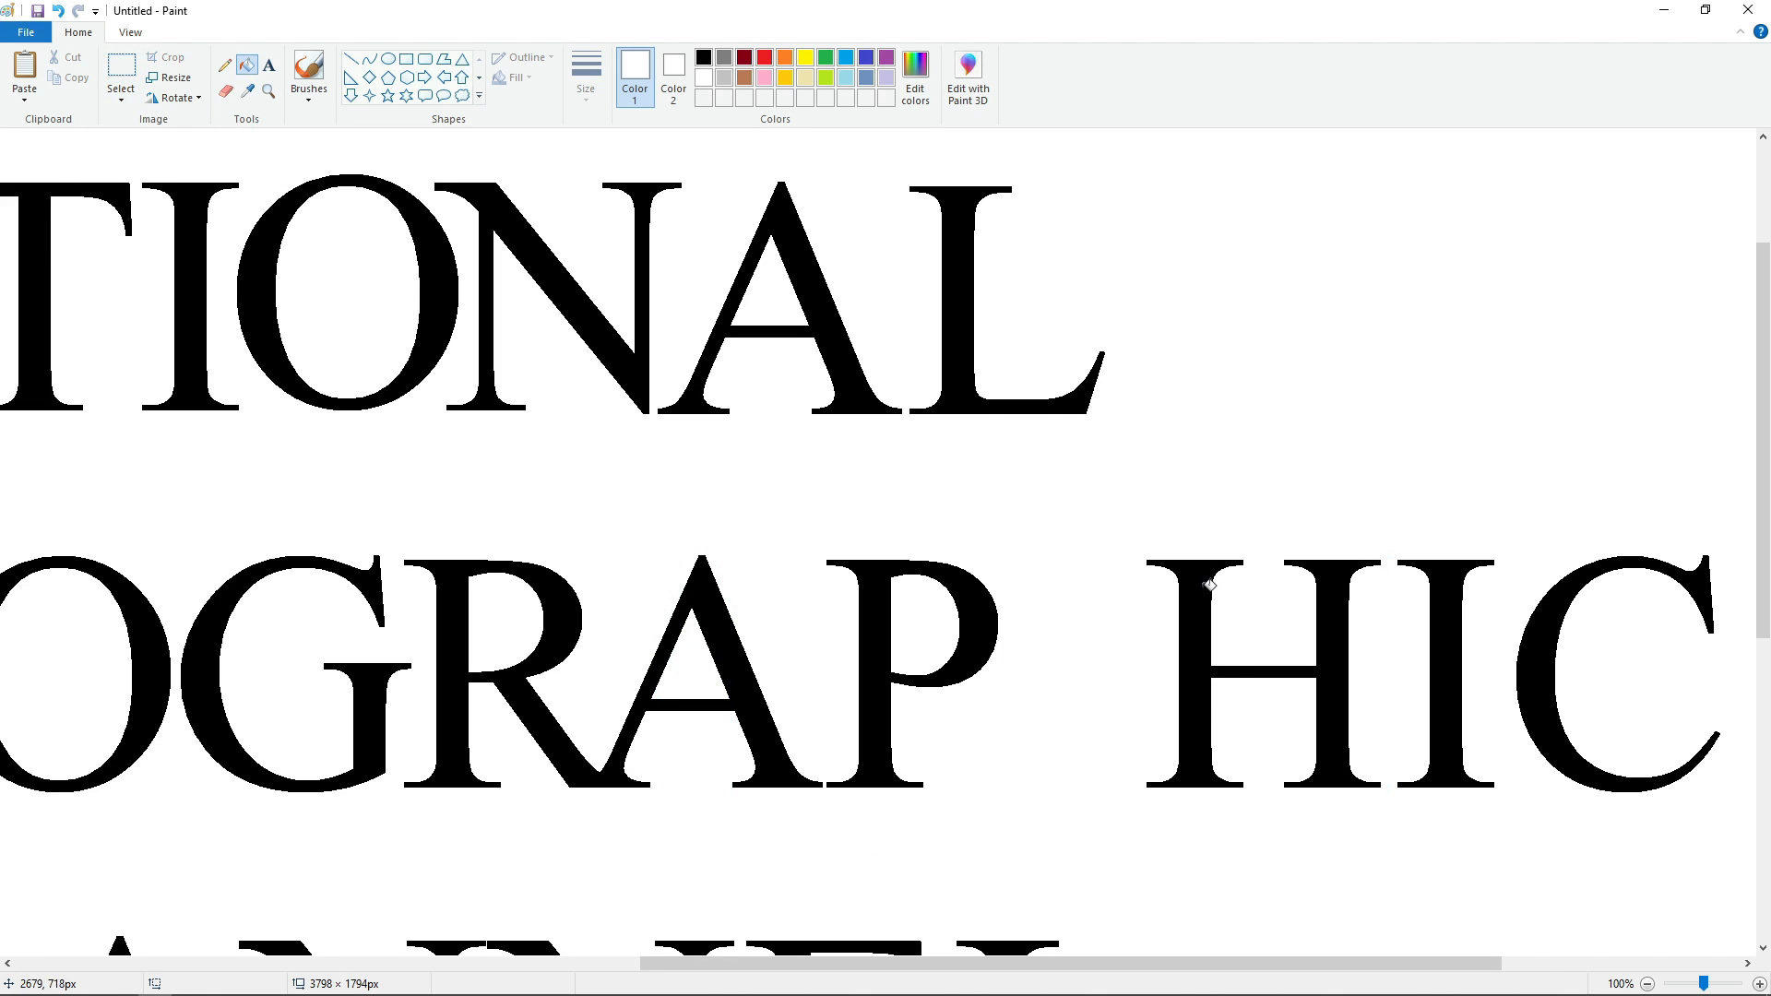
pyautogui.hotkey('ctrl', 'x')
pyautogui.hotkey('ctrl', 'v')
pyautogui.moveTo(289, 368); pyautogui.dragTo(1071, 720)
pyautogui.press('Right')
pyautogui.press('Right')
pyautogui.press('Right')
pyautogui.press('Right')
pyautogui.press('Right')
pyautogui.press('Right')
pyautogui.press('Right')
pyautogui.press('Right')
pyautogui.press('Right')
pyautogui.press('Right')
pyautogui.press('Right')
pyautogui.press('Right')
pyautogui.press('Right')
pyautogui.press('Right')
pyautogui.press('Right')
pyautogui.press('Right')
pyautogui.press('Right')
pyautogui.press('Right')
pyautogui.press('Right')
pyautogui.press('Right')
pyautogui.press('Right')
pyautogui.press('Right')
pyautogui.press('Right')
pyautogui.press('Right')
pyautogui.press('Right')
pyautogui.press('Right')
pyautogui.press('Right')
pyautogui.press('Right')
pyautogui.press('Right')
pyautogui.press('Right')
pyautogui.press('Right')
pyautogui.press('Right')
pyautogui.press('Right')
pyautogui.press('Right')
pyautogui.press('Right')
pyautogui.press('Right')
pyautogui.press('Right')
pyautogui.press('Right')
pyautogui.press('Right')
pyautogui.press('Right')
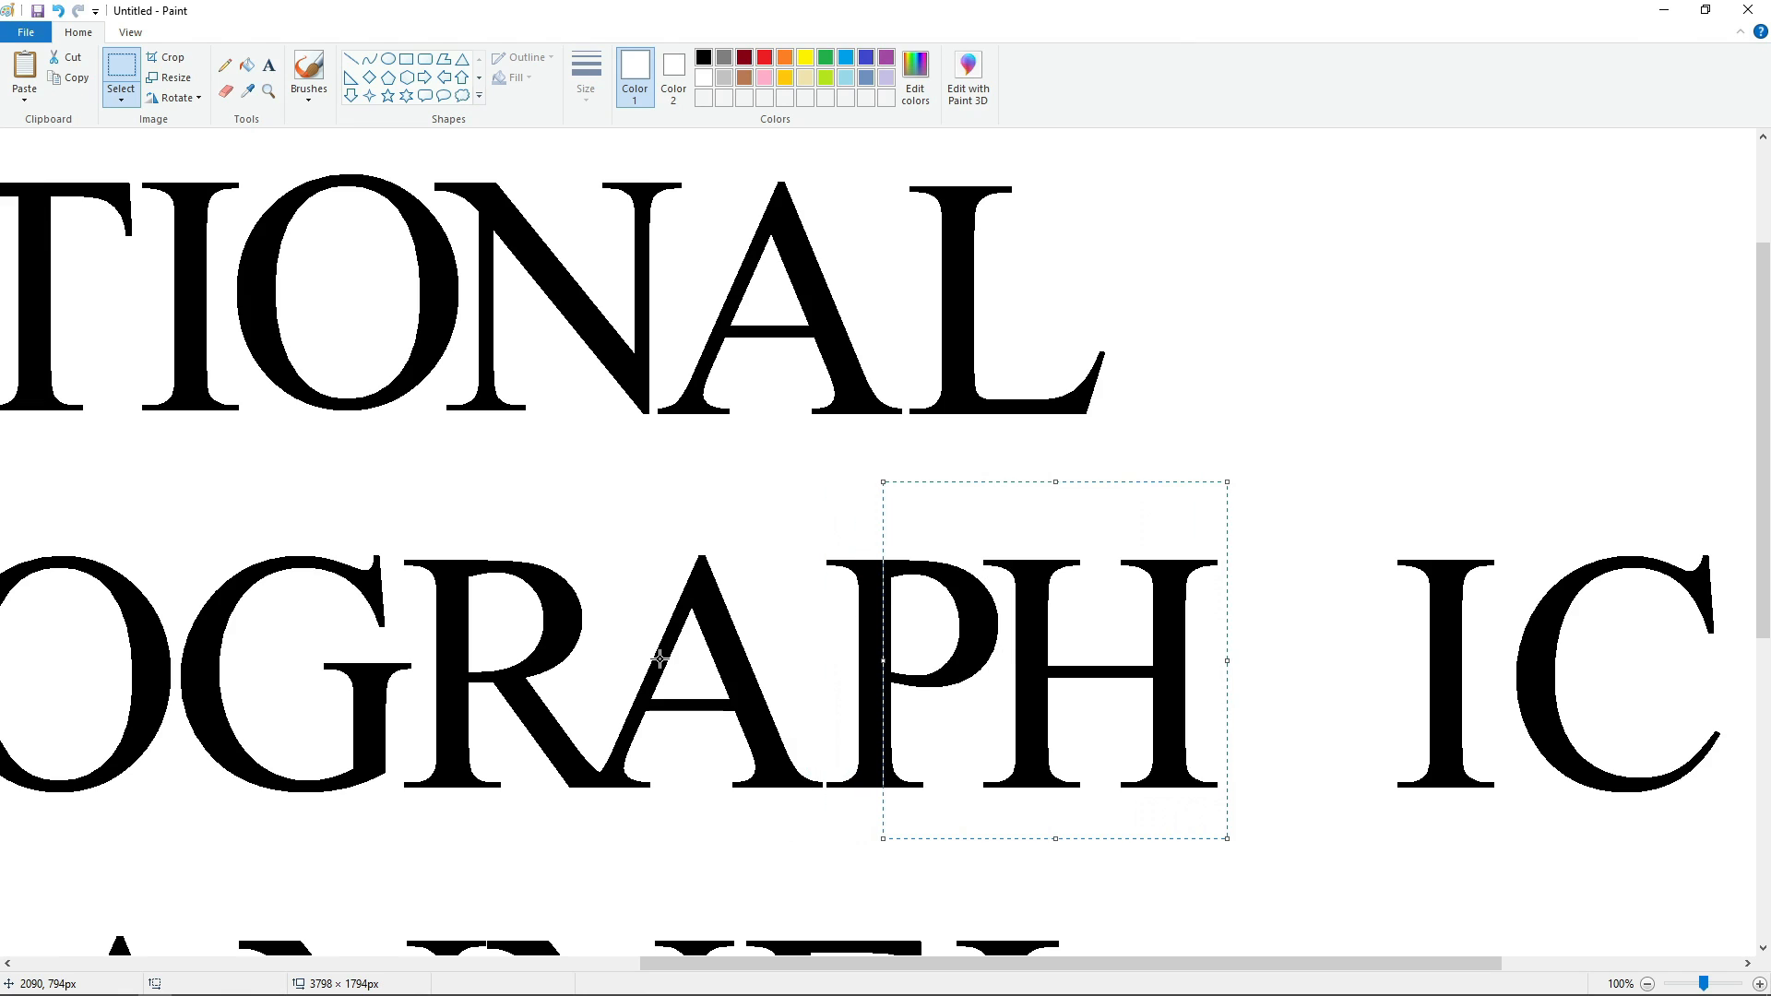
# Place a copy of the I of GEOGRAPHIC close beside the H and fill the original I white.
pyautogui.moveTo(744, 964); pyautogui.dragTo(870, 964)
pyautogui.moveTo(1024, 475); pyautogui.dragTo(1250, 844)
pyautogui.hotkey('ctrl', 'c')
pyautogui.hotkey('ctrl', 'v')
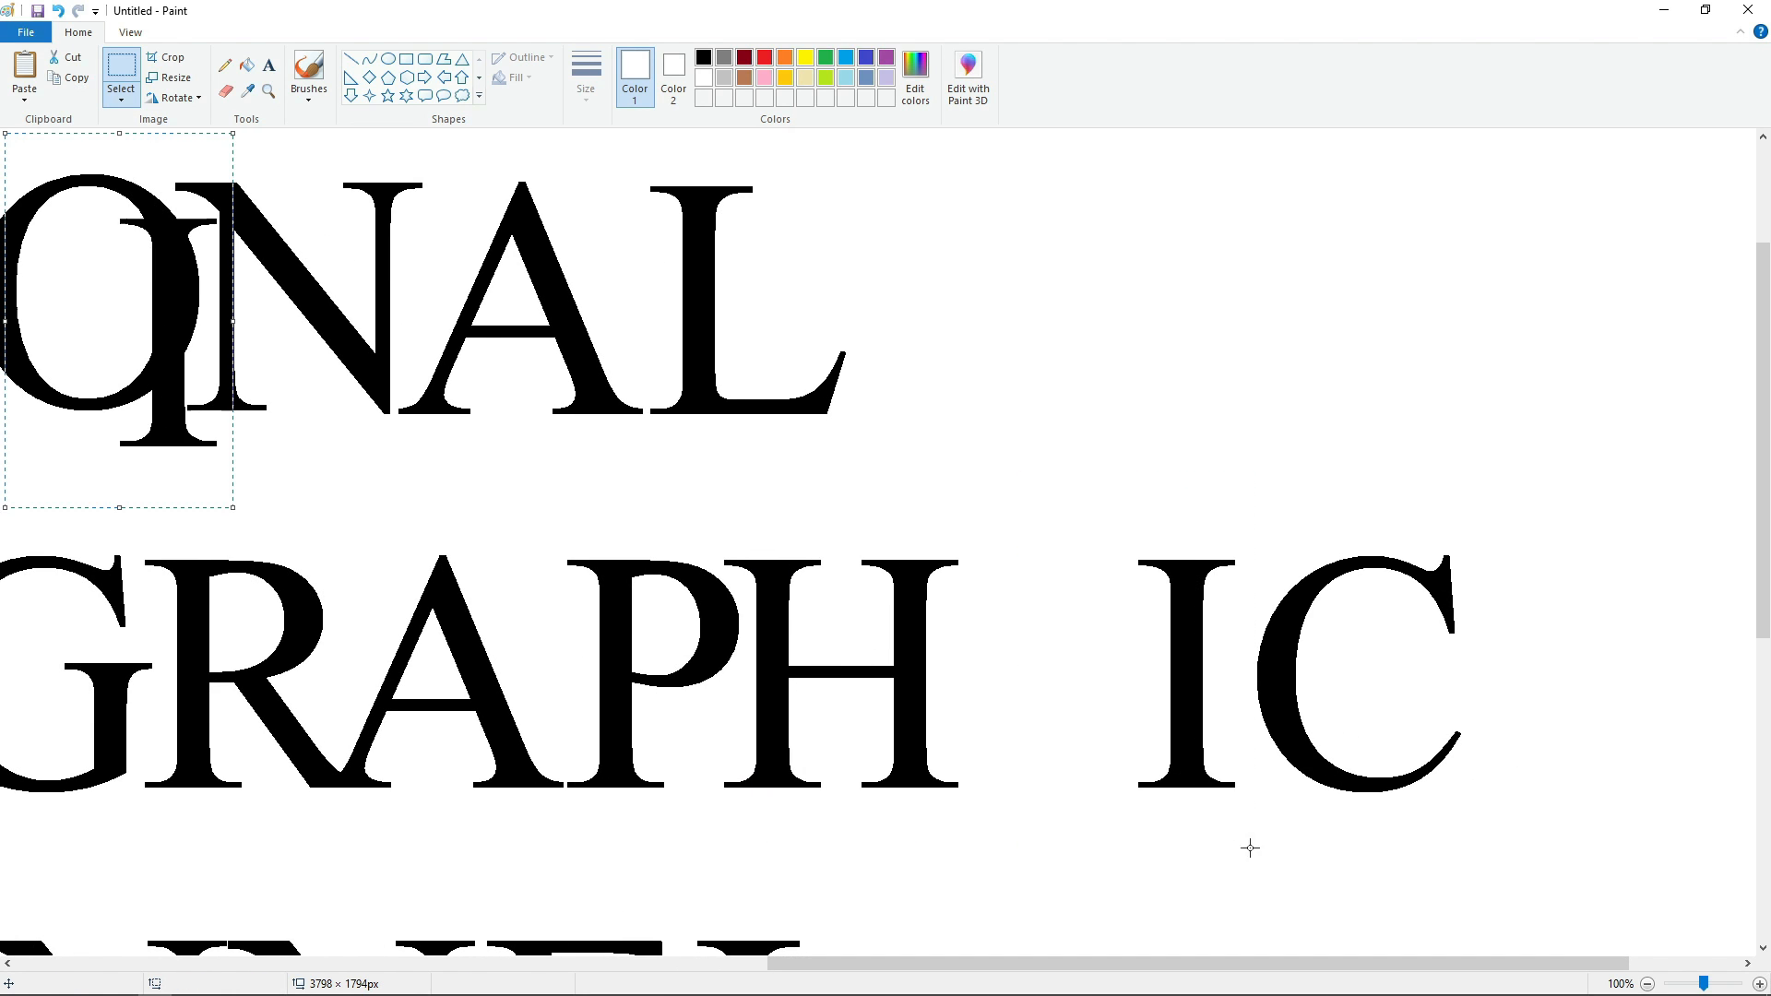
pyautogui.moveTo(149, 309); pyautogui.dragTo(950, 637)
pyautogui.press('Down')
pyautogui.press('Down')
pyautogui.press('Down')
pyautogui.press('Down')
pyautogui.press('Down')
pyautogui.press('Down')
pyautogui.press('Down')
pyautogui.press('Down')
pyautogui.press('Down')
pyautogui.press('Down')
pyautogui.press('Down')
pyautogui.press('Down')
pyautogui.press('Down')
pyautogui.press('Down')
pyautogui.press('Down')
pyautogui.press('Right')
pyautogui.press('Right')
pyautogui.press('Right')
pyautogui.press('Right')
pyautogui.press('Right')
pyautogui.press('Right')
pyautogui.press('Right')
pyautogui.press('Right')
pyautogui.press('Right')
pyautogui.press('Right')
pyautogui.press('Right')
pyautogui.press('Right')
pyautogui.press('Right')
pyautogui.press('Right')
pyautogui.press('Right')
pyautogui.press('Right')
pyautogui.press('Right')
pyautogui.press('Right')
pyautogui.press('Right')
pyautogui.press('Right')
pyautogui.press('Left')
pyautogui.press('Left')
pyautogui.press('Left')
pyautogui.press('Left')
pyautogui.press('Left')
pyautogui.press('Left')
pyautogui.press('Left')
pyautogui.press('Left')
pyautogui.press('Left')
pyautogui.press('Left')
pyautogui.press('Left')
pyautogui.press('Left')
pyautogui.press('Left')
pyautogui.press('Left')
pyautogui.press('Left')
pyautogui.press('Left')
pyautogui.press('Left')
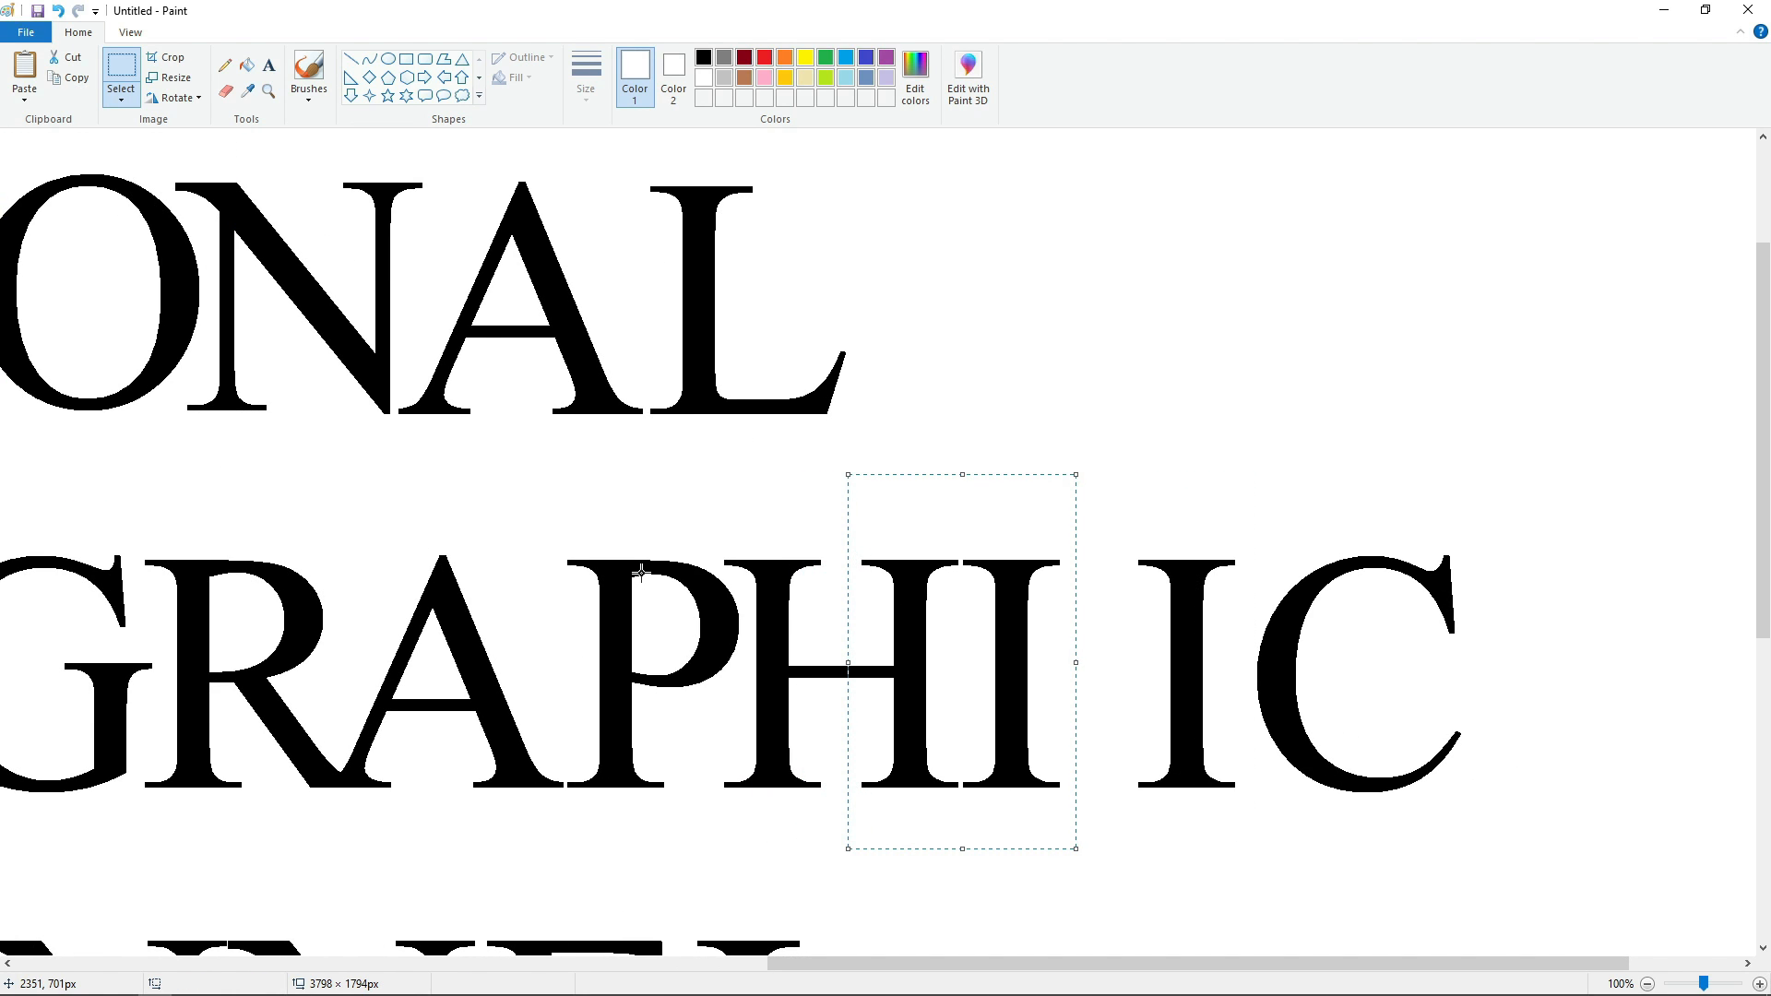
pyautogui.click(254, 67)
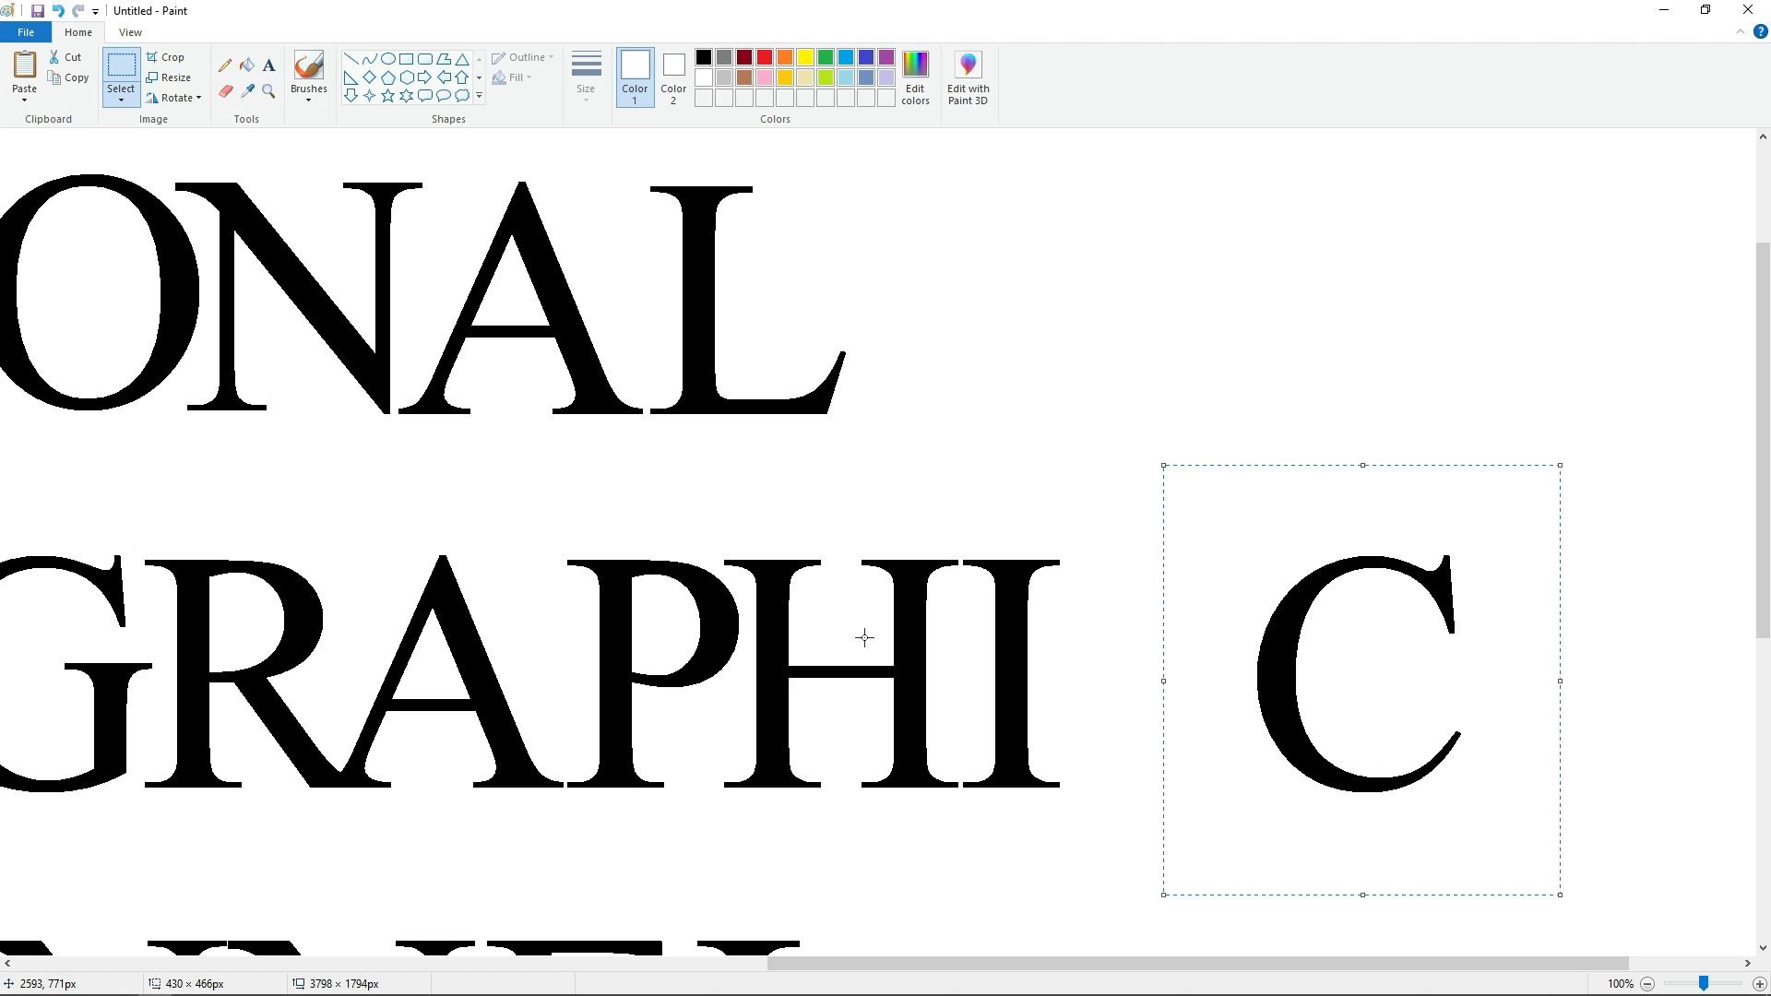
# Place a pasted copy of the C of GEOGRAPHIC close beside the I and fill the original C white.
pyautogui.hotkey('ctrl', 'v')
pyautogui.moveTo(174, 322); pyautogui.dragTo(1308, 653)
pyautogui.press('Right')
pyautogui.press('Right')
pyautogui.press('Right')
pyautogui.press('Right')
pyautogui.press('Right')
pyautogui.press('Right')
pyautogui.press('Right')
pyautogui.press('Right')
pyautogui.press('Right')
pyautogui.press('Down')
pyautogui.press('Down')
pyautogui.press('Down')
pyautogui.press('Down')
pyautogui.press('Down')
pyautogui.press('Down')
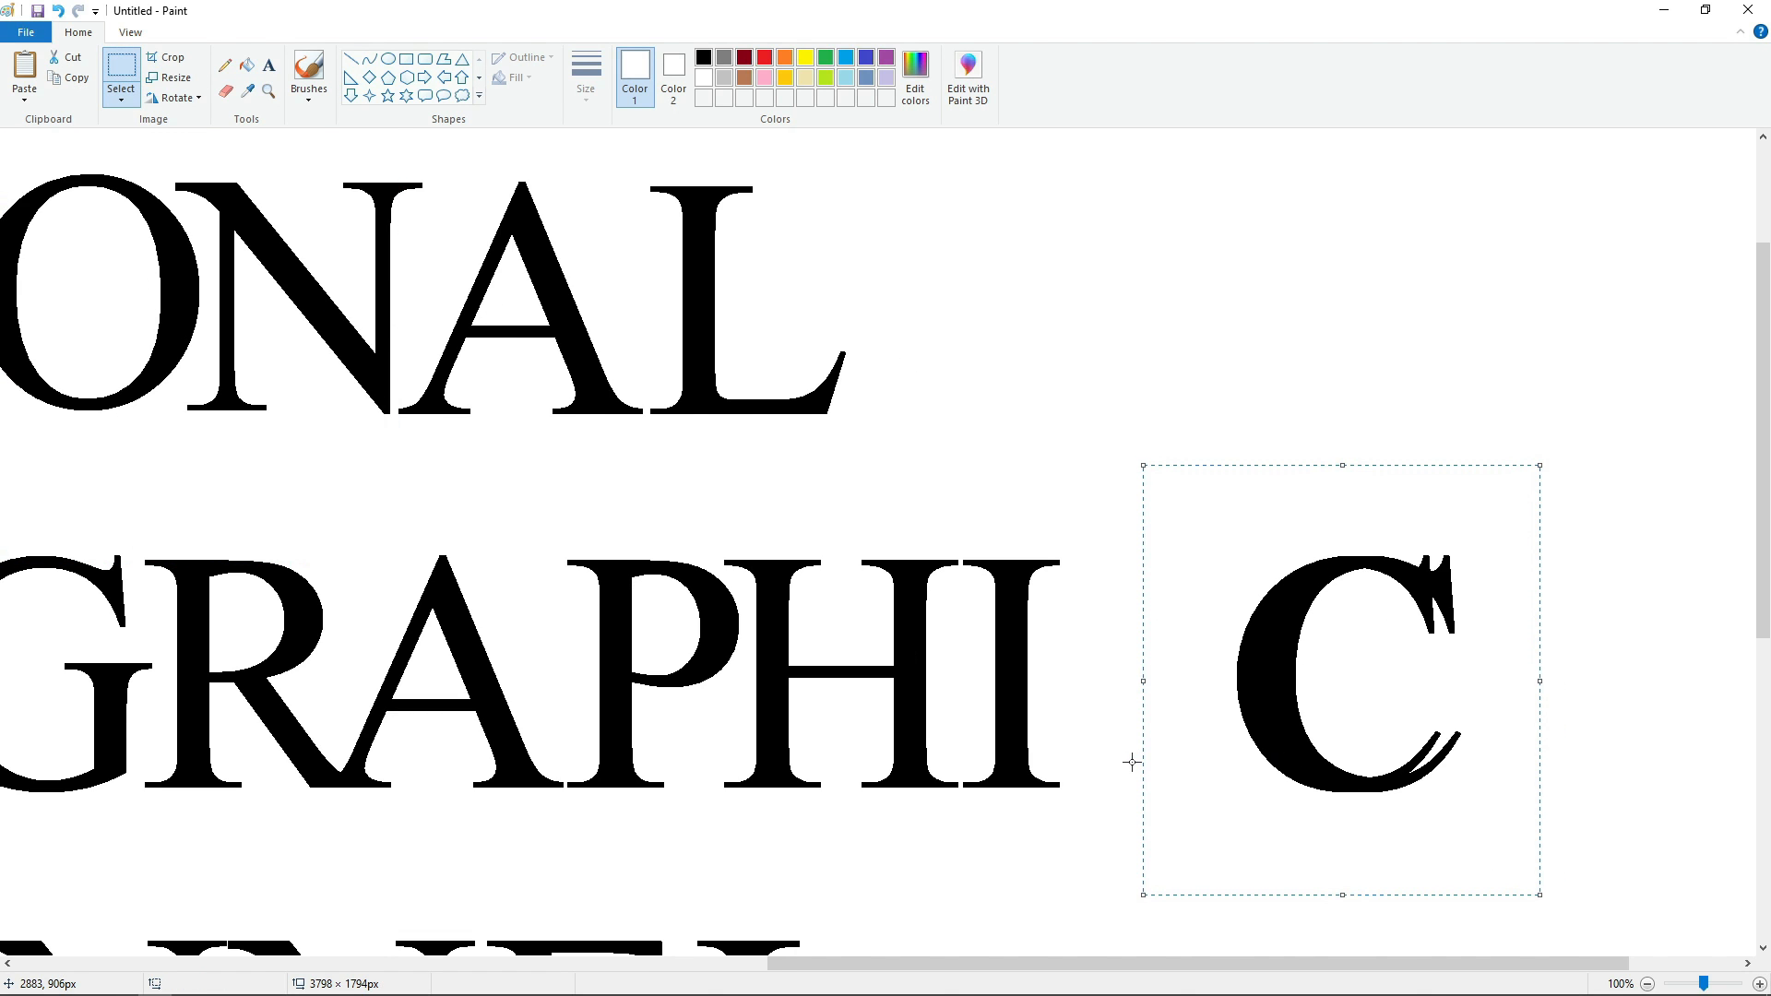
pyautogui.press('Left')
pyautogui.press('Left')
pyautogui.press('Left')
pyautogui.press('Left')
pyautogui.press('Left')
pyautogui.press('Left')
pyautogui.press('Left')
pyautogui.press('Left')
pyautogui.press('Left')
pyautogui.press('Left')
pyautogui.press('Left')
pyautogui.press('Left')
pyautogui.press('Left')
pyautogui.press('Left')
pyautogui.press('Left')
pyautogui.press('Left')
pyautogui.press('Left')
pyautogui.press('Left')
pyautogui.press('Left')
pyautogui.press('Left')
pyautogui.press('Left')
pyautogui.press('Left')
pyautogui.press('Left')
pyautogui.press('Left')
pyautogui.press('Left')
pyautogui.press('Left')
pyautogui.press('Left')
pyautogui.press('Left')
pyautogui.press('Left')
pyautogui.press('Left')
pyautogui.press('Left')
pyautogui.press('Left')
pyautogui.press('Left')
pyautogui.press('Left')
pyautogui.press('Left')
pyautogui.press('Left')
pyautogui.press('Left')
pyautogui.press('Left')
pyautogui.press('Left')
pyautogui.press('Left')
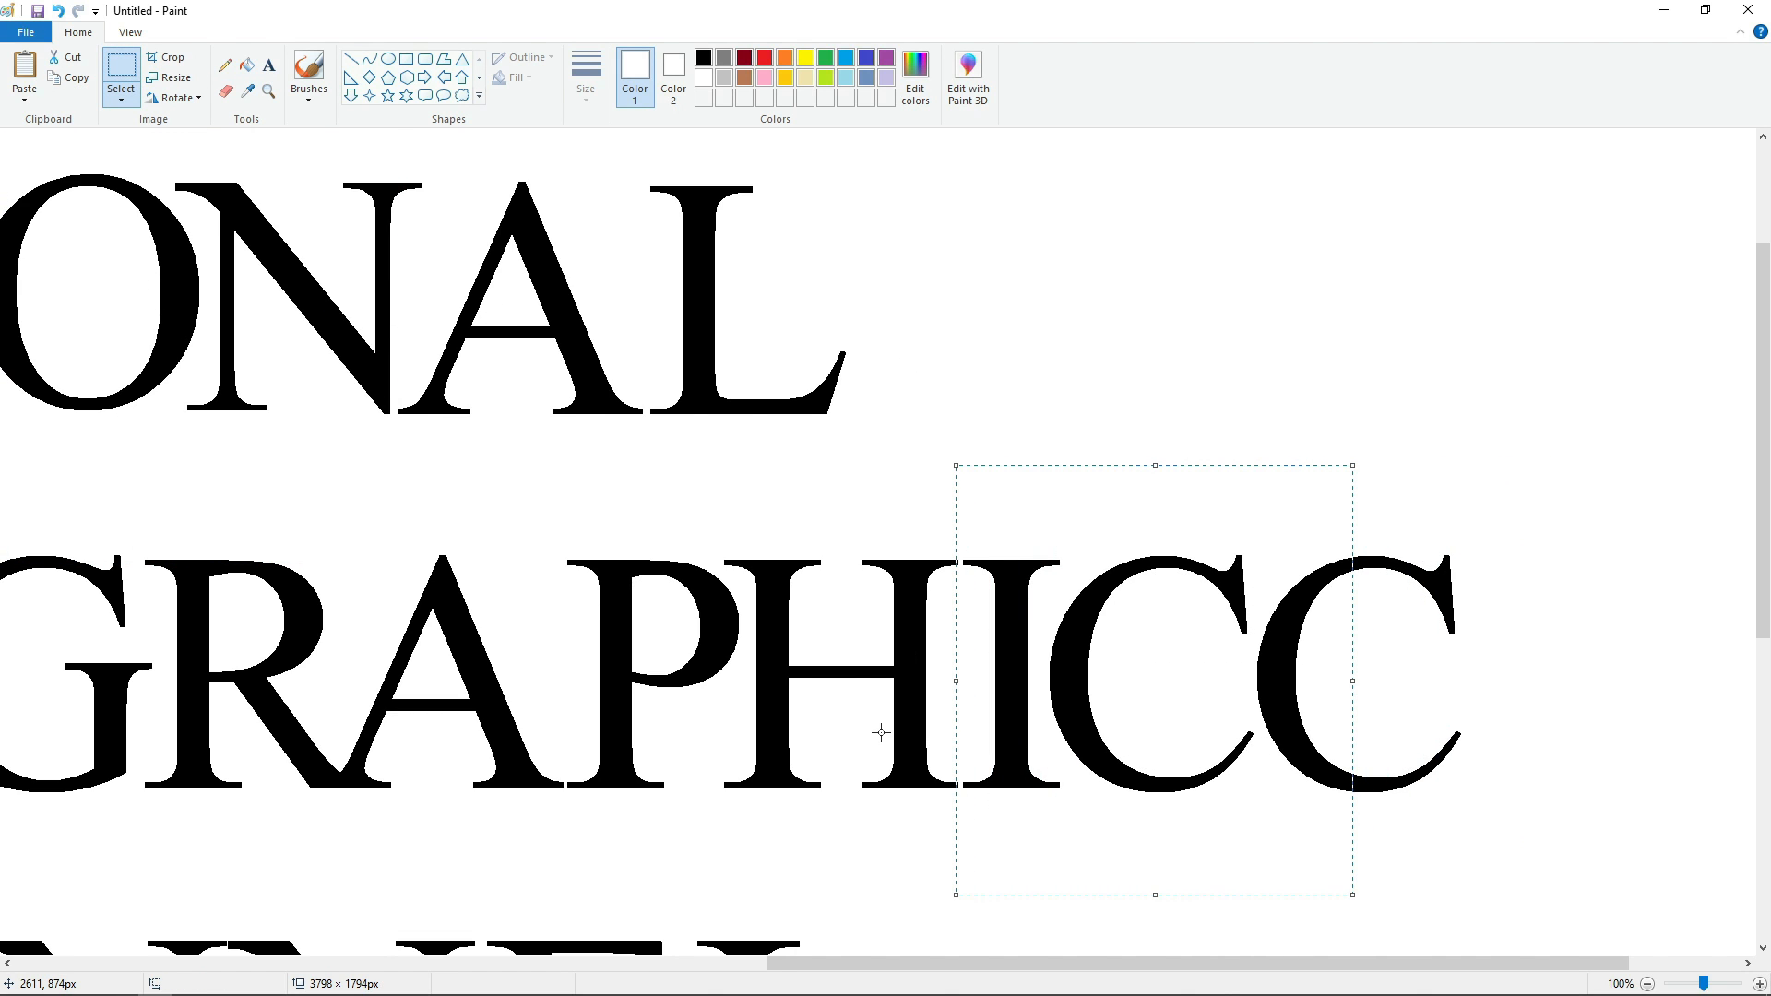
pyautogui.click(573, 308)
pyautogui.click(246, 64)
pyautogui.click(1288, 657)
# Copy the H of CHANNEL and fill the original H white.
pyautogui.moveTo(1323, 965); pyautogui.dragTo(891, 966)
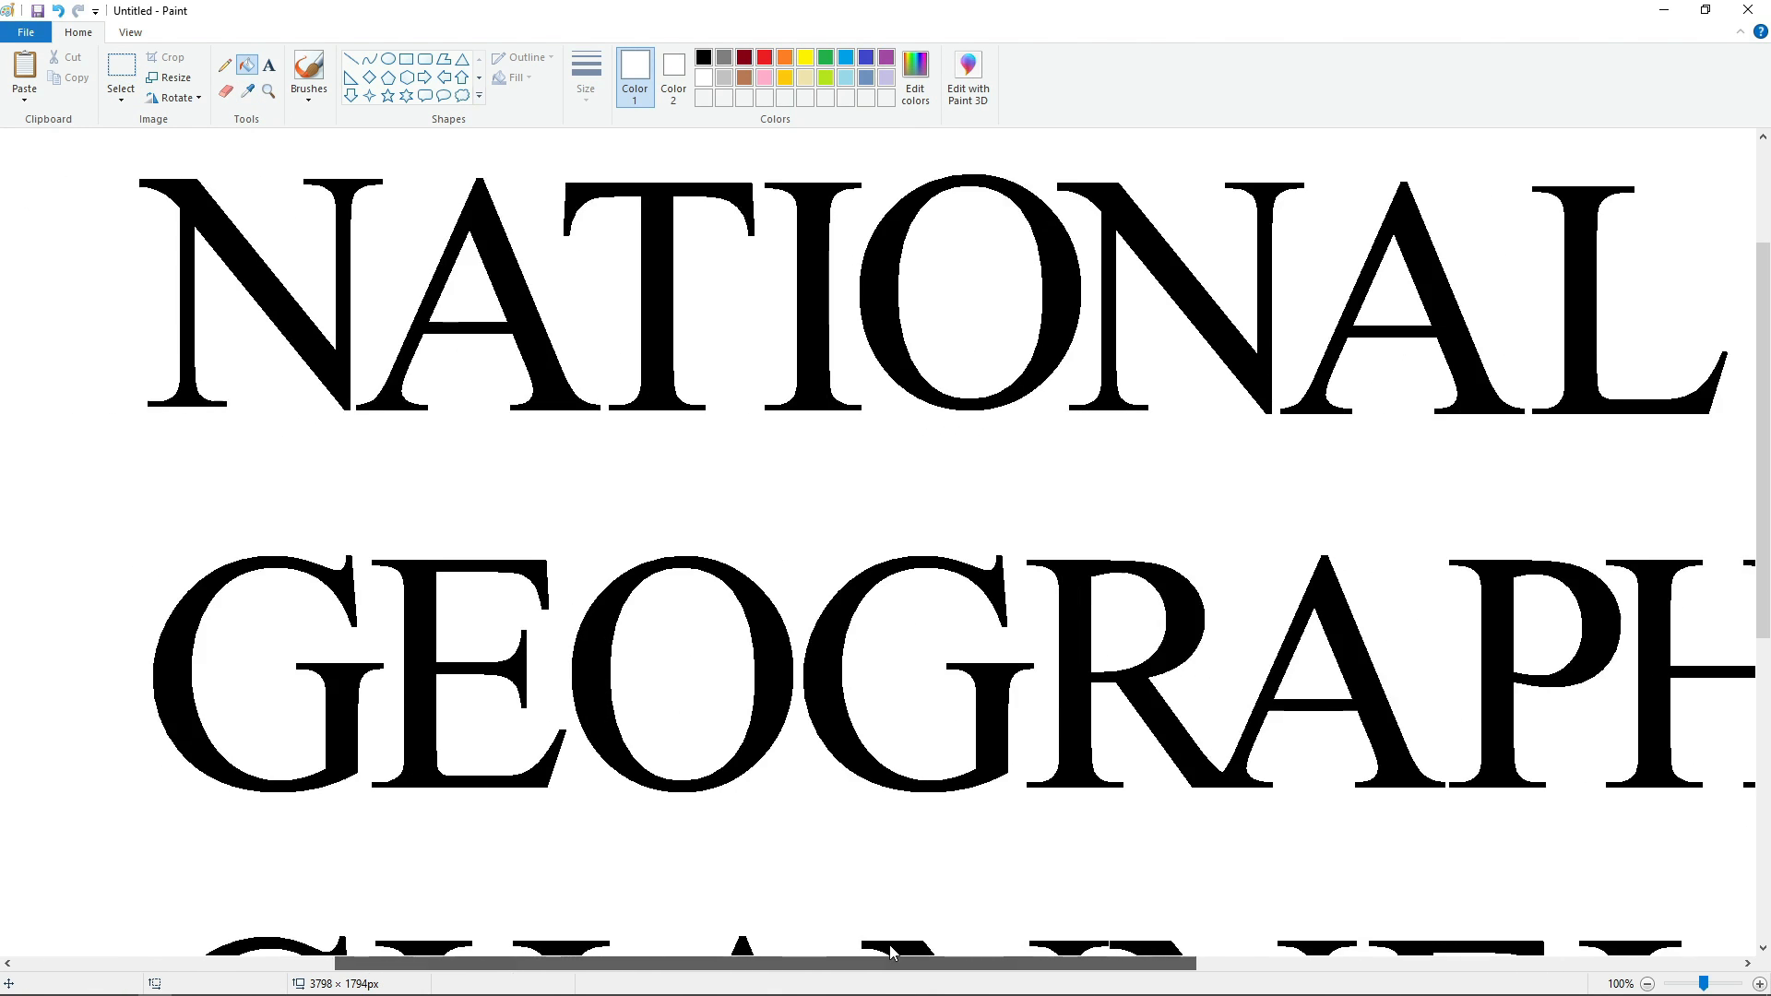
pyautogui.scroll(-2, 900, 752)
pyautogui.click(121, 67)
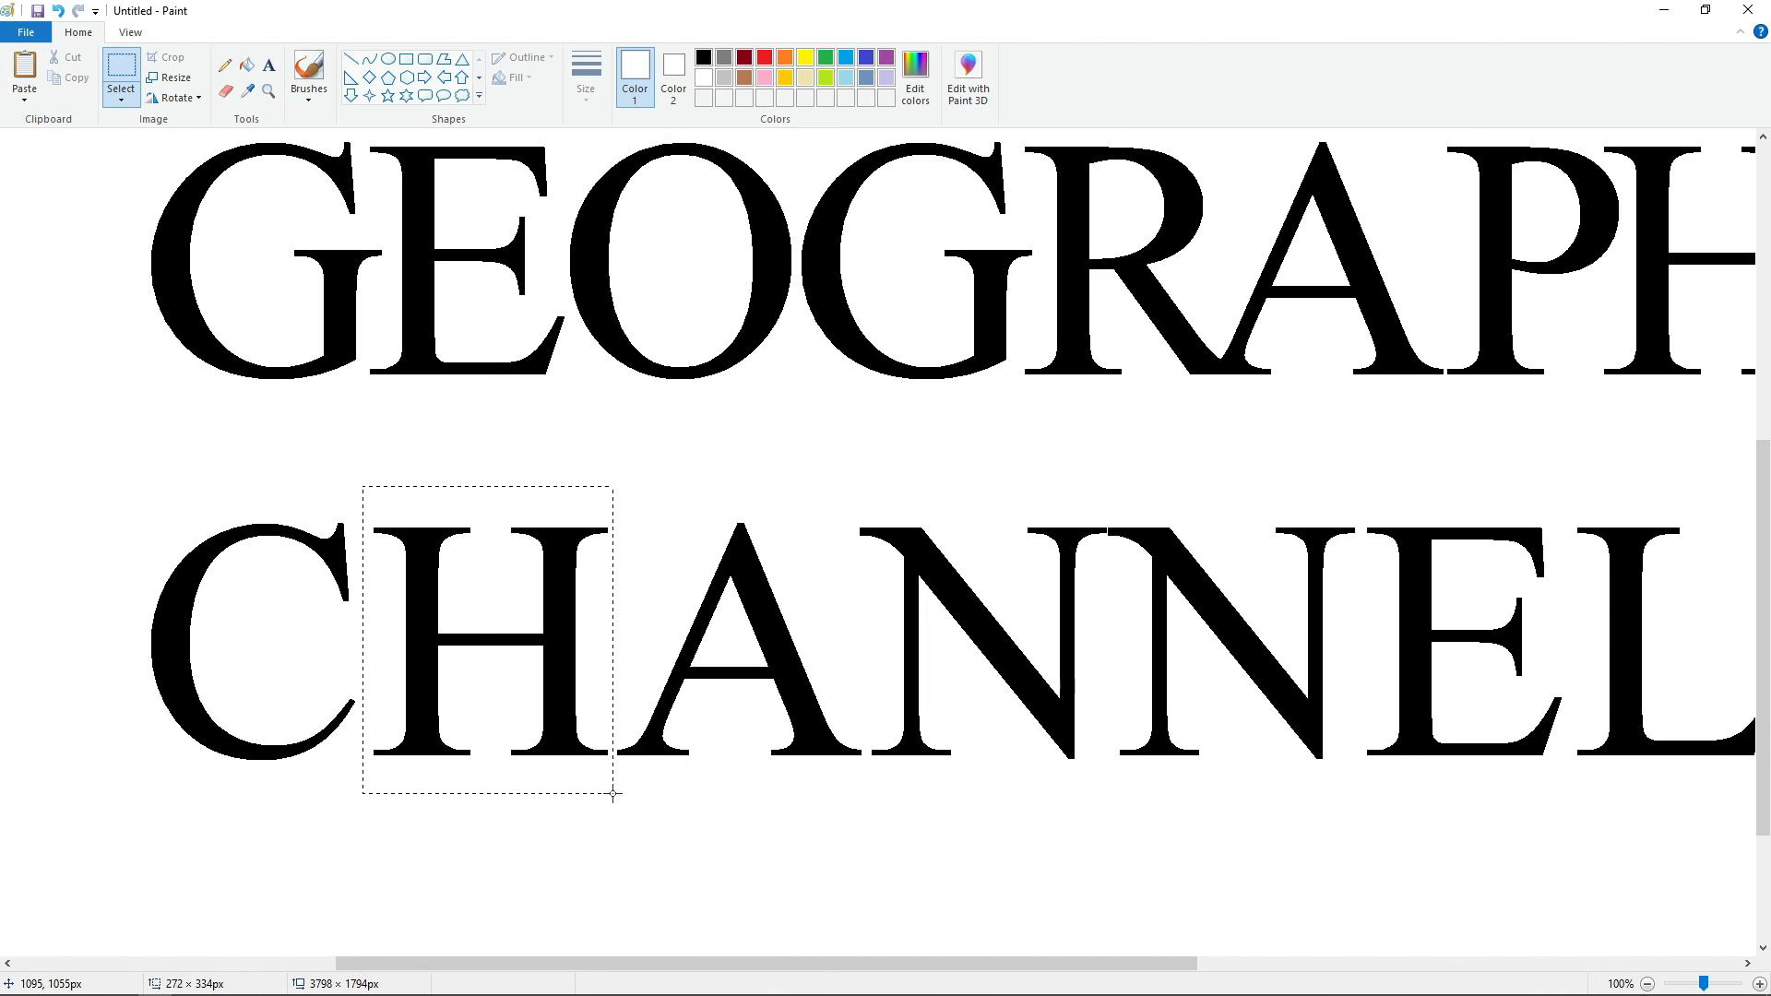
pyautogui.moveTo(613, 793); pyautogui.dragTo(612, 793)
pyautogui.hotkey('ctrl', 'c')
pyautogui.click(247, 64)
pyautogui.click(427, 605)
# Paste the copied H into CHANNEL and align it tight against the C on the same baseline.
pyautogui.hotkey('ctrl', 'v')
pyautogui.moveTo(143, 313); pyautogui.dragTo(681, 670)
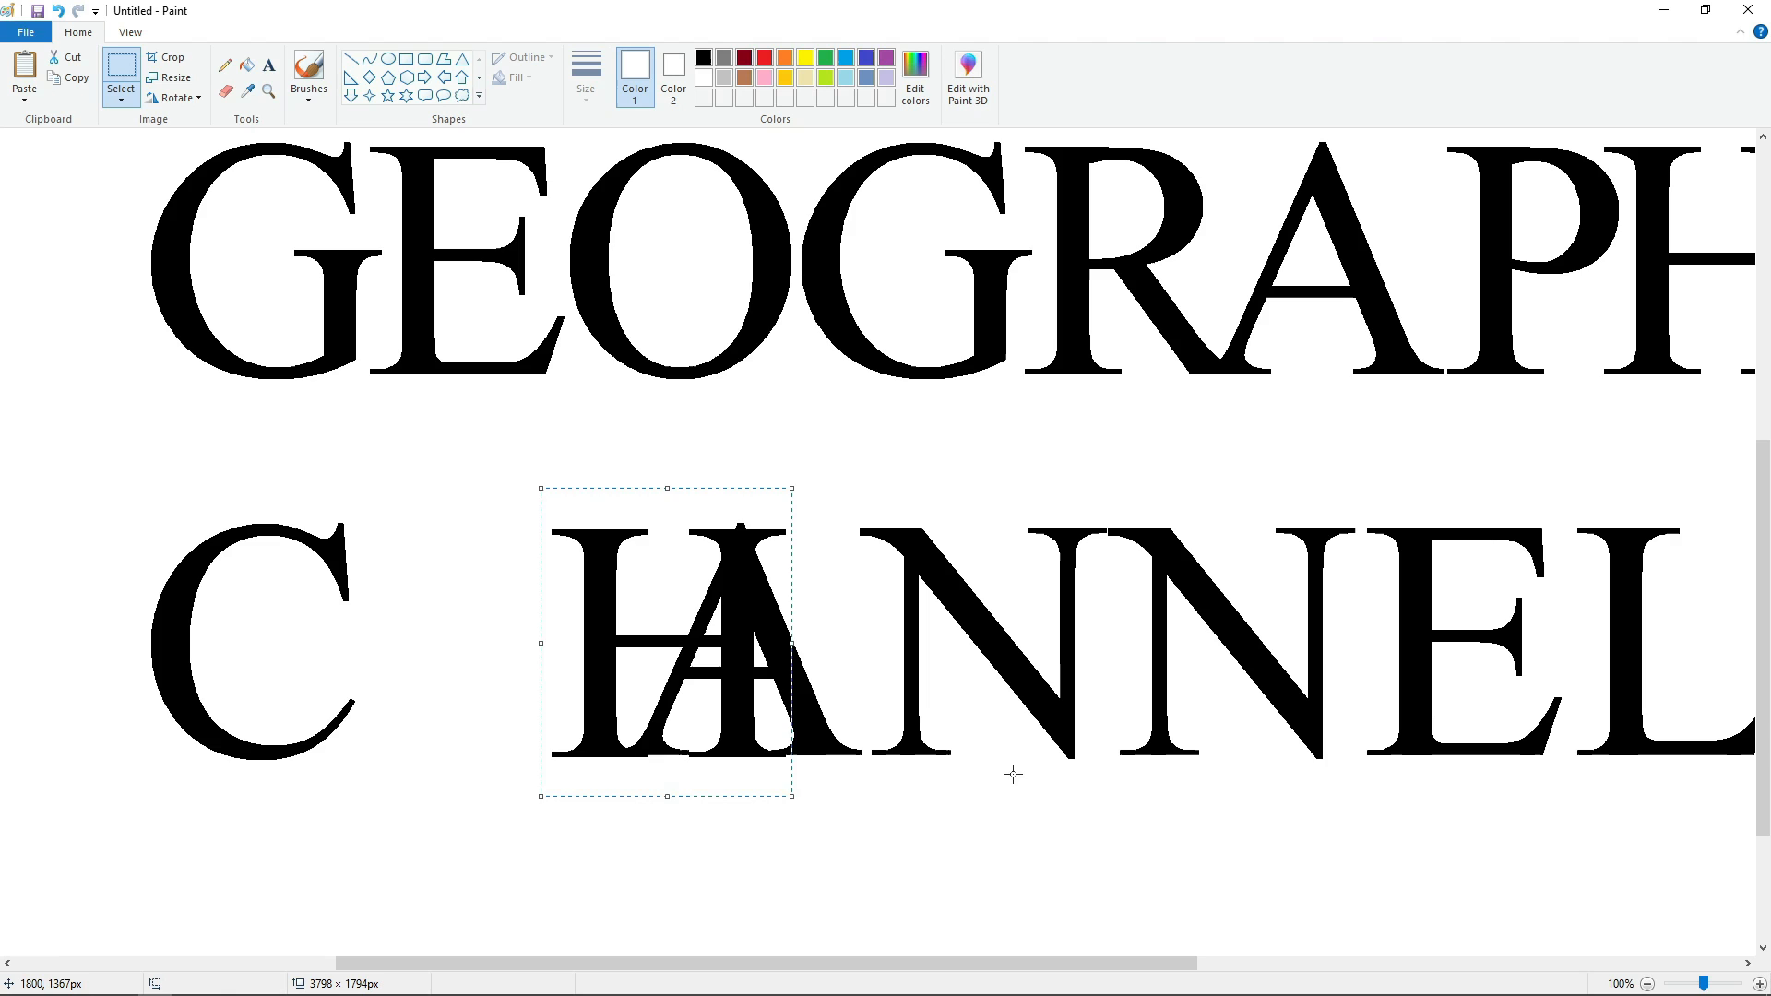
pyautogui.press('Up')
pyautogui.press('Up')
pyautogui.press('Left')
pyautogui.press('Left')
pyautogui.press('Left')
pyautogui.press('Left')
pyautogui.press('Left')
pyautogui.press('Left')
pyautogui.press('Left')
pyautogui.press('Left')
pyautogui.press('Left')
pyautogui.press('Left')
pyautogui.press('Right')
pyautogui.press('Right')
pyautogui.press('Right')
pyautogui.press('Right')
pyautogui.press('Right')
pyautogui.press('Right')
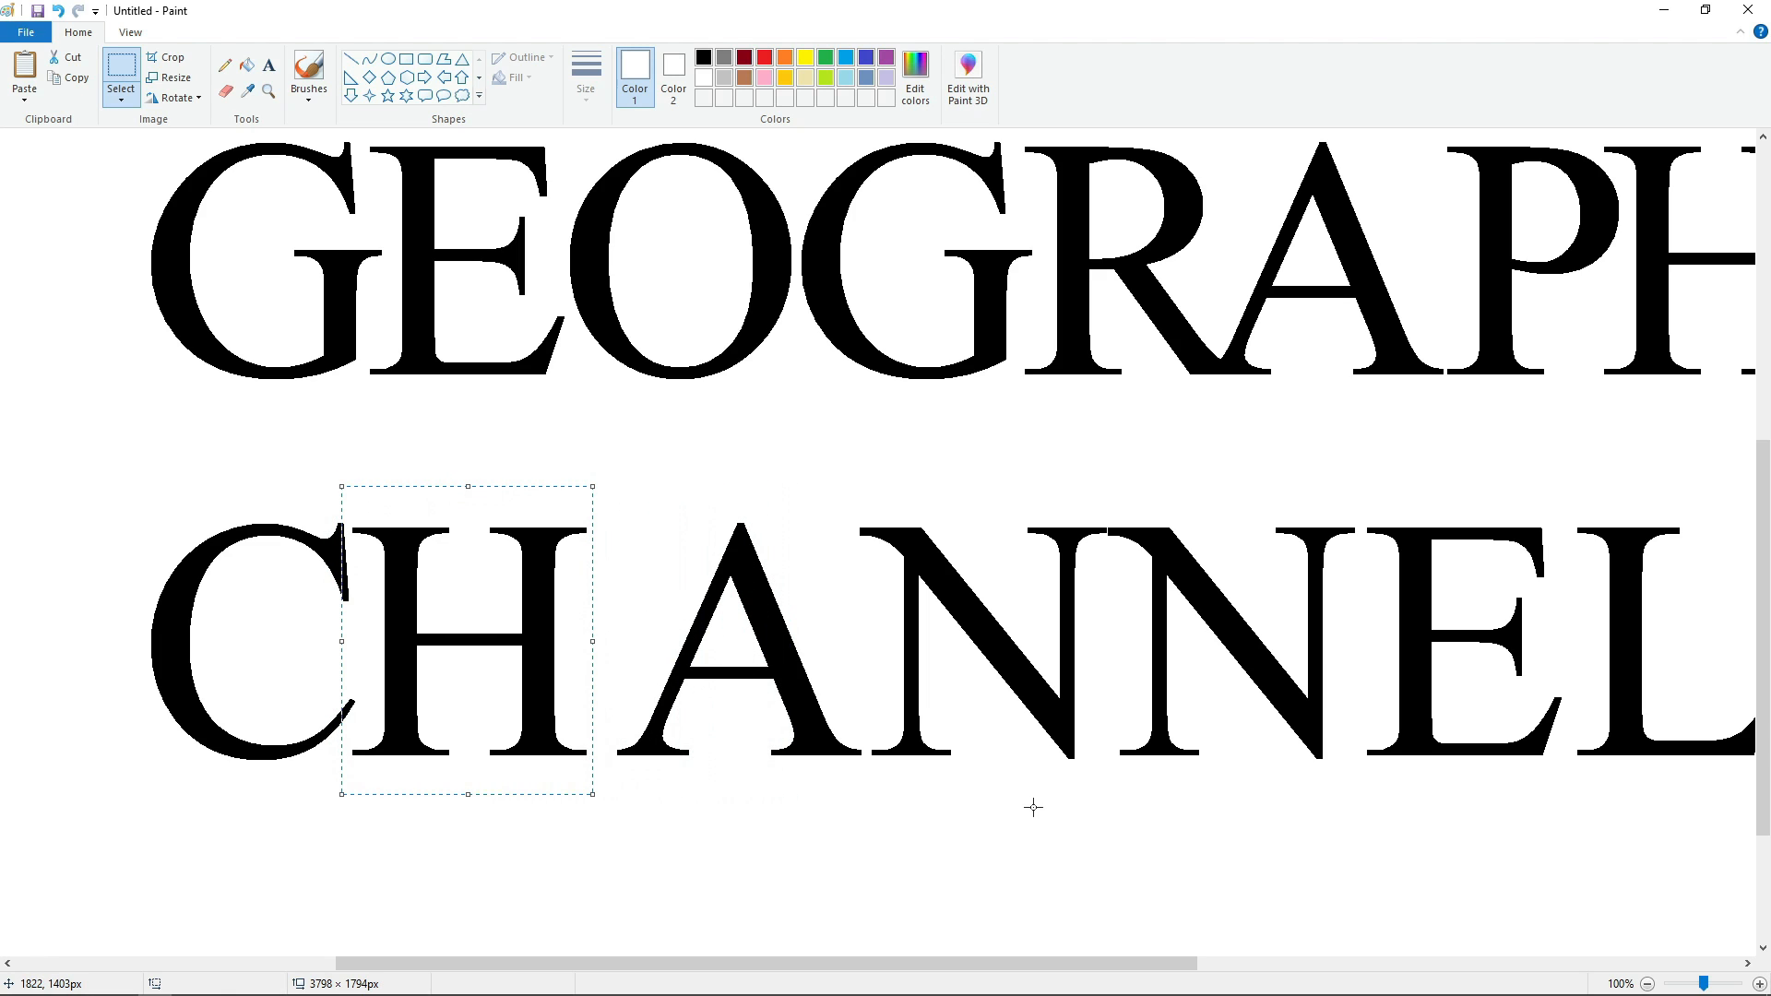
# Cut and paste the A of CHANNEL so its foot meets the foot of the H on the same baseline.
pyautogui.moveTo(605, 486); pyautogui.dragTo(683, 703)
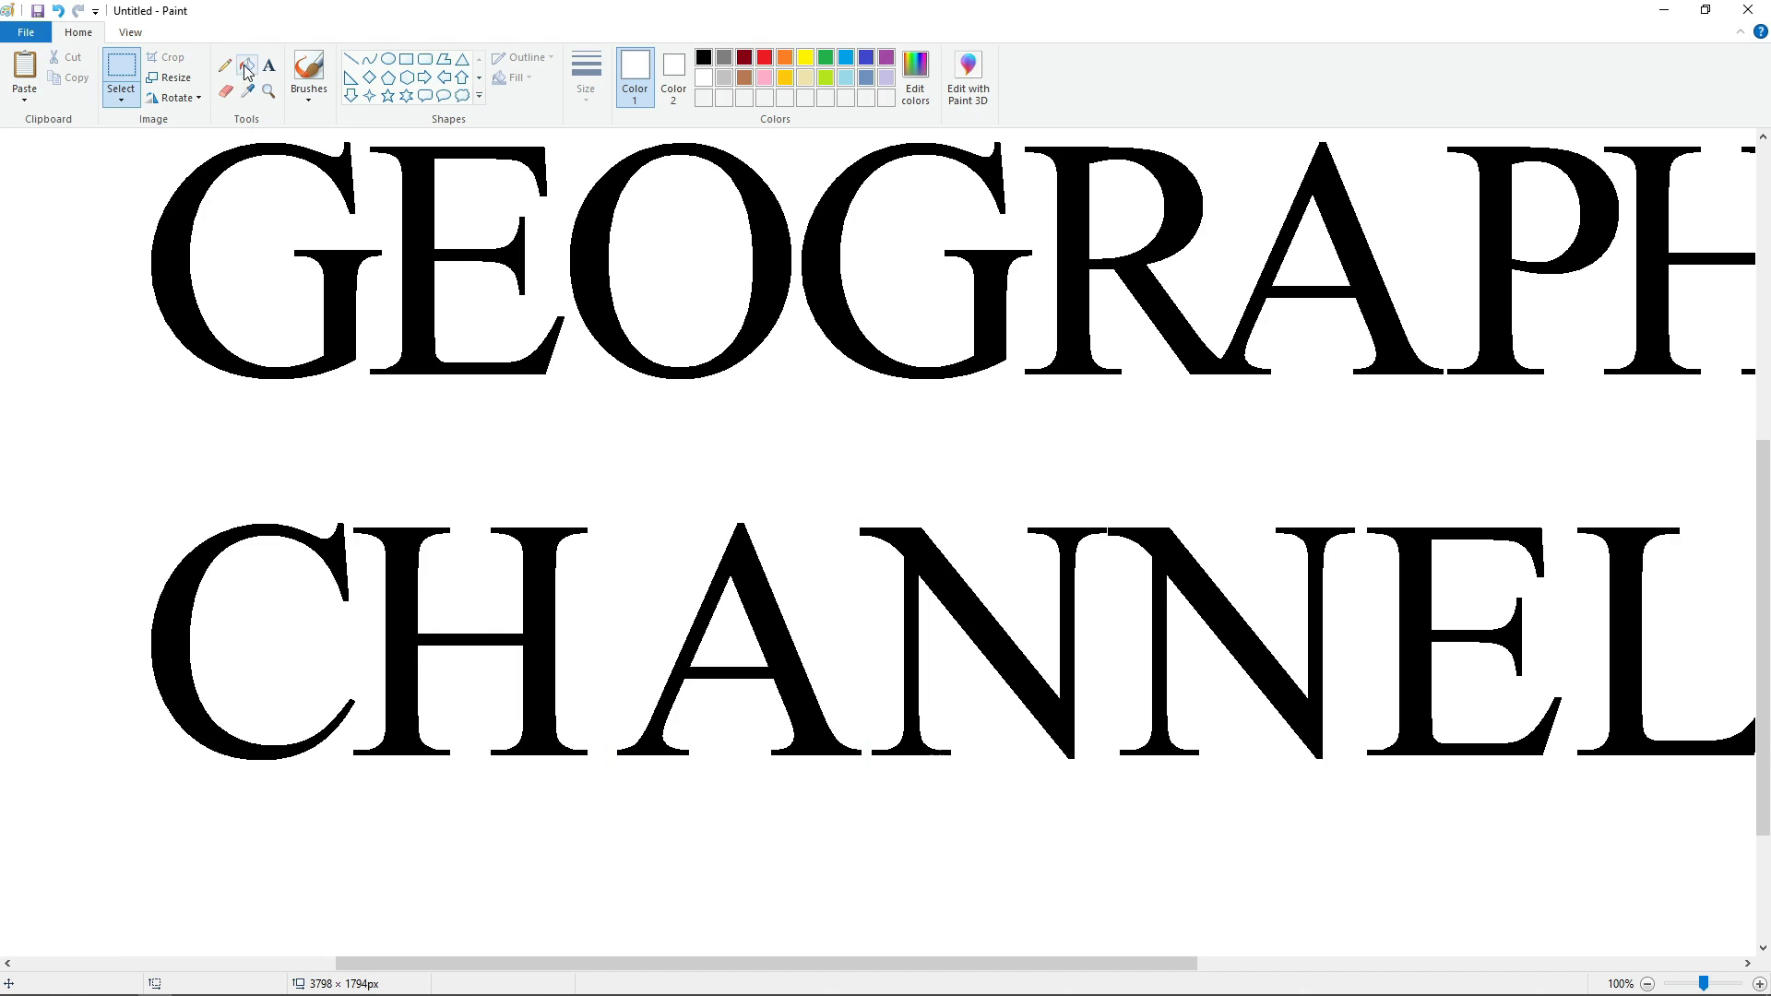
pyautogui.hotkey('ctrl', 'x')
pyautogui.hotkey('ctrl', 'v')
pyautogui.moveTo(160, 308); pyautogui.dragTo(760, 662)
pyautogui.press('Down')
pyautogui.press('Down')
pyautogui.press('Down')
pyautogui.press('Left')
pyautogui.press('Left')
pyautogui.press('Left')
pyautogui.press('Left')
pyautogui.press('Left')
pyautogui.press('Left')
pyautogui.press('Left')
pyautogui.press('Left')
pyautogui.press('Left')
pyautogui.press('Left')
pyautogui.press('Left')
pyautogui.press('Left')
pyautogui.press('Left')
pyautogui.press('Left')
pyautogui.press('Left')
pyautogui.press('Left')
pyautogui.press('Left')
pyautogui.press('Left')
pyautogui.press('Left')
pyautogui.press('Left')
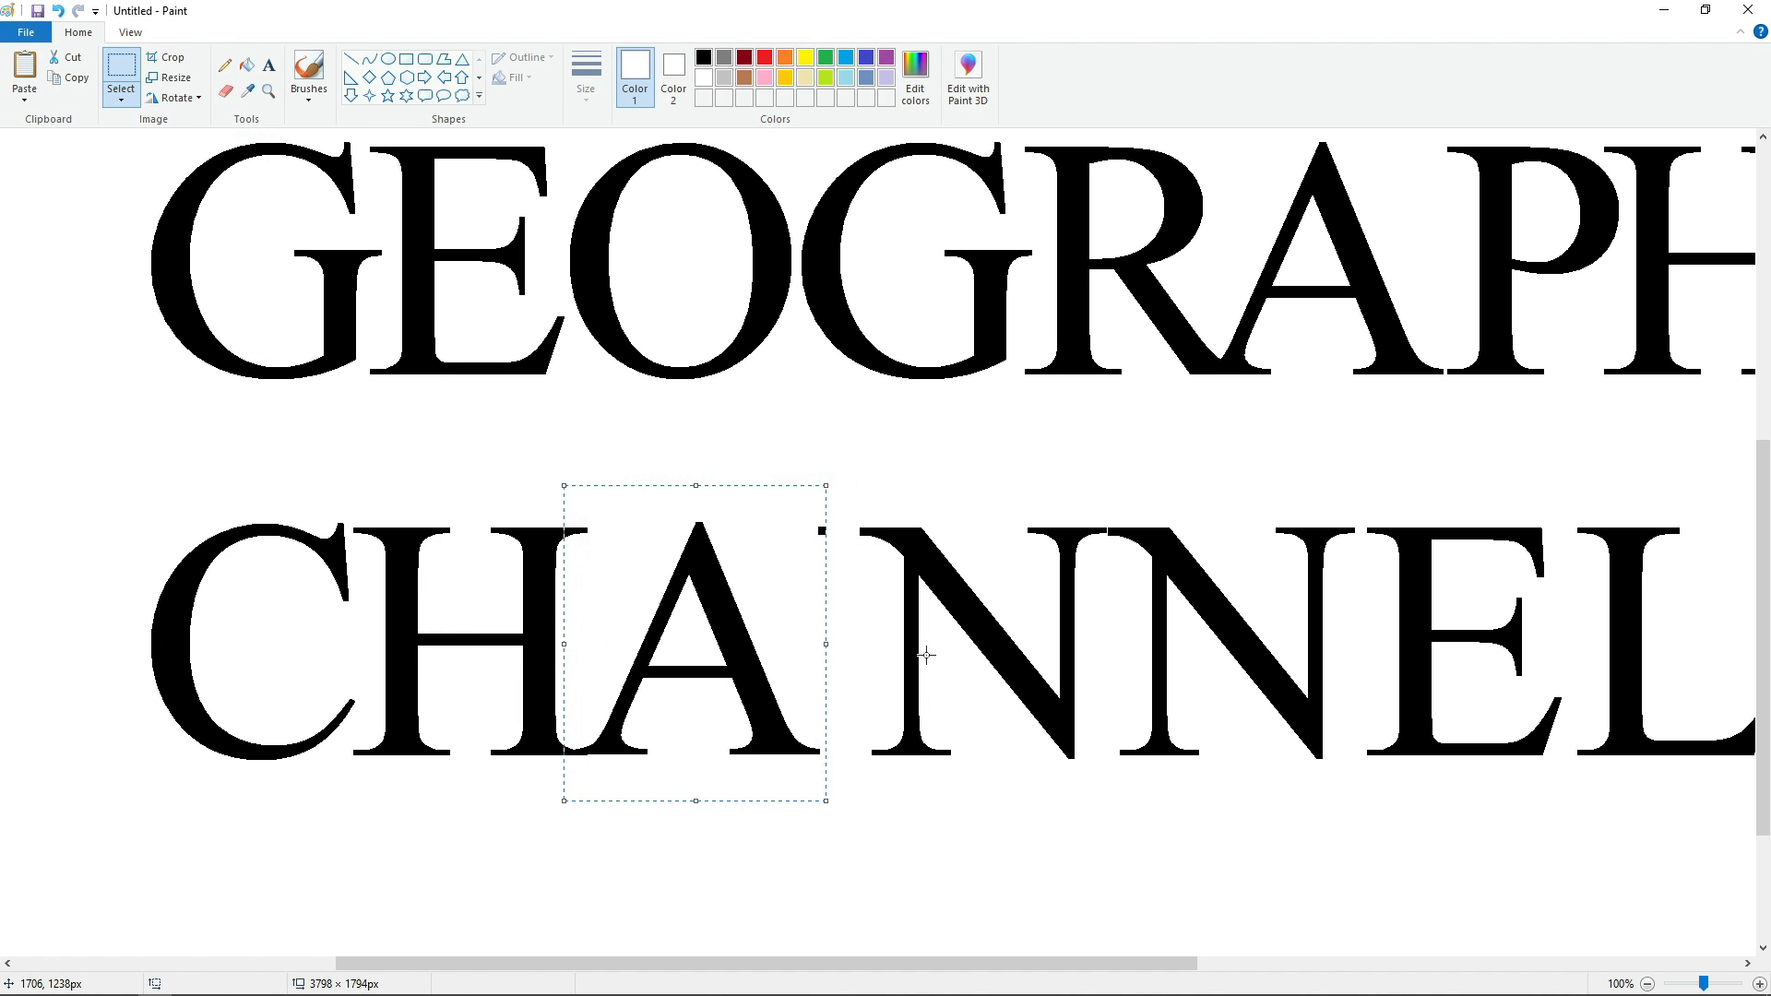
pyautogui.click(996, 817)
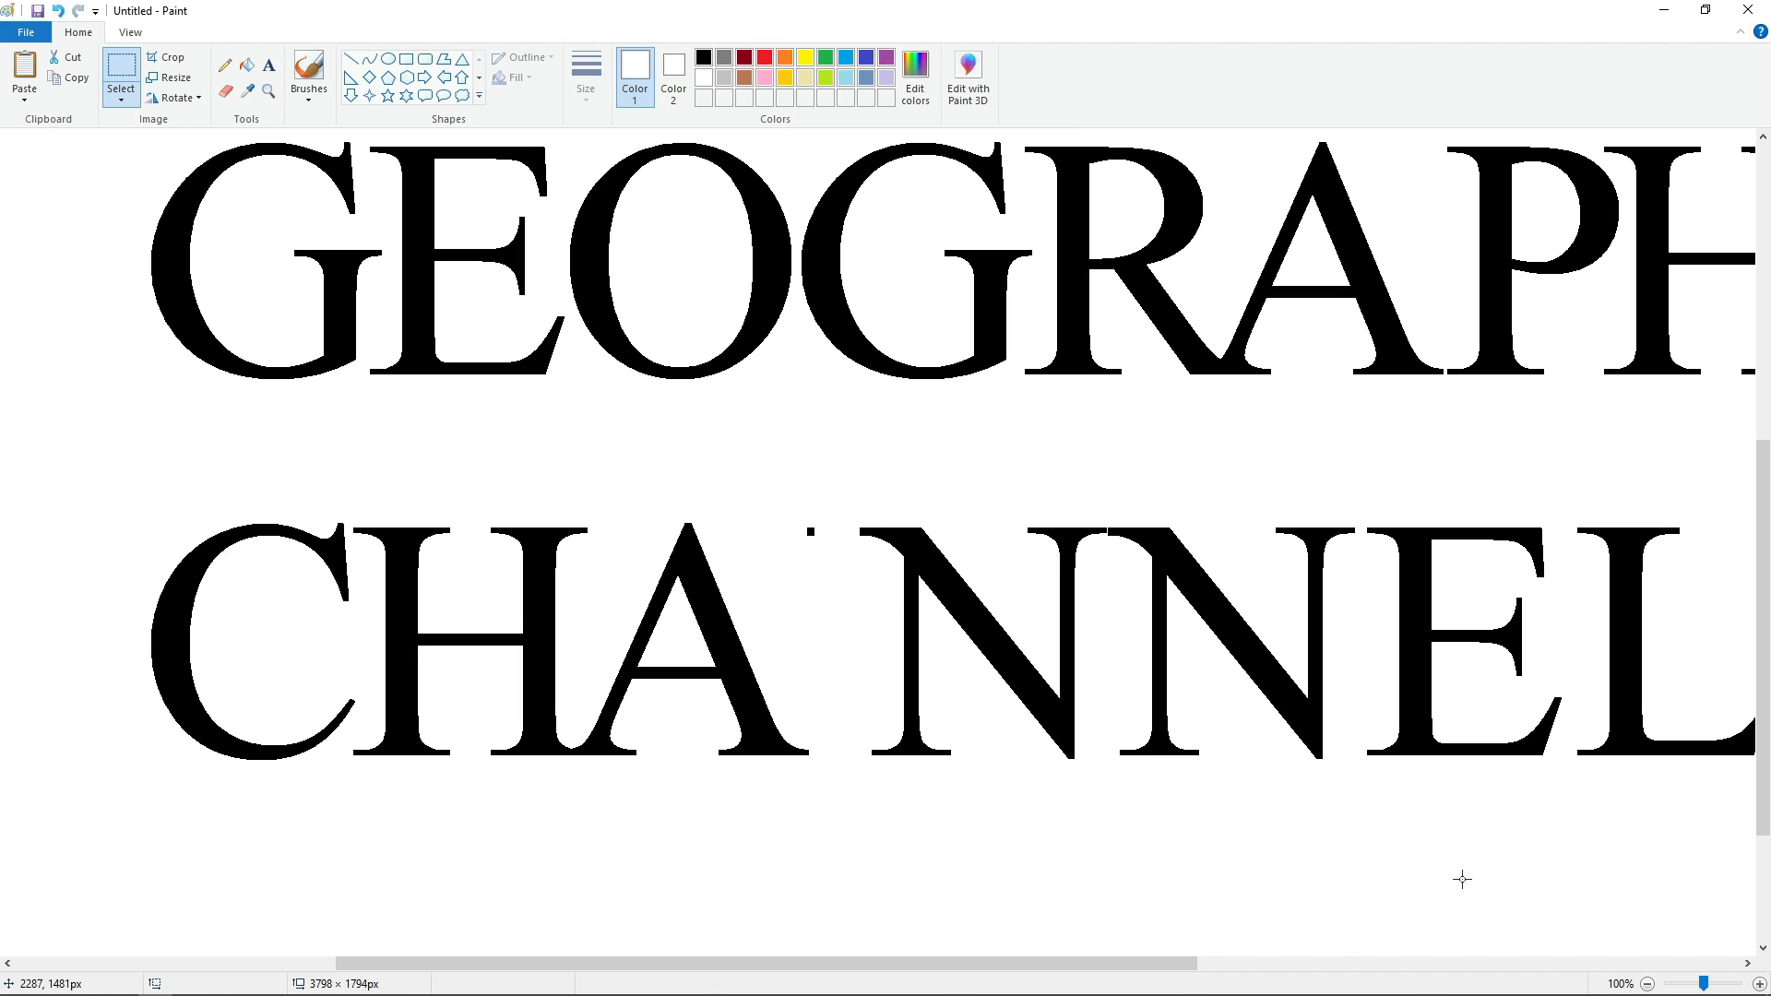
# Cut and paste the NN pair of CHANNEL, aligning the first N's foot against the foot of the A.
pyautogui.hotkey('ctrl', 'x')
pyautogui.hotkey('ctrl', 'v')
pyautogui.moveTo(224, 315); pyautogui.dragTo(937, 661)
pyautogui.press('Down')
pyautogui.press('Down')
pyautogui.press('Down')
pyautogui.press('Down')
pyautogui.press('Down')
pyautogui.press('Down')
pyautogui.press('Down')
pyautogui.press('Down')
pyautogui.press('Down')
pyautogui.press('Down')
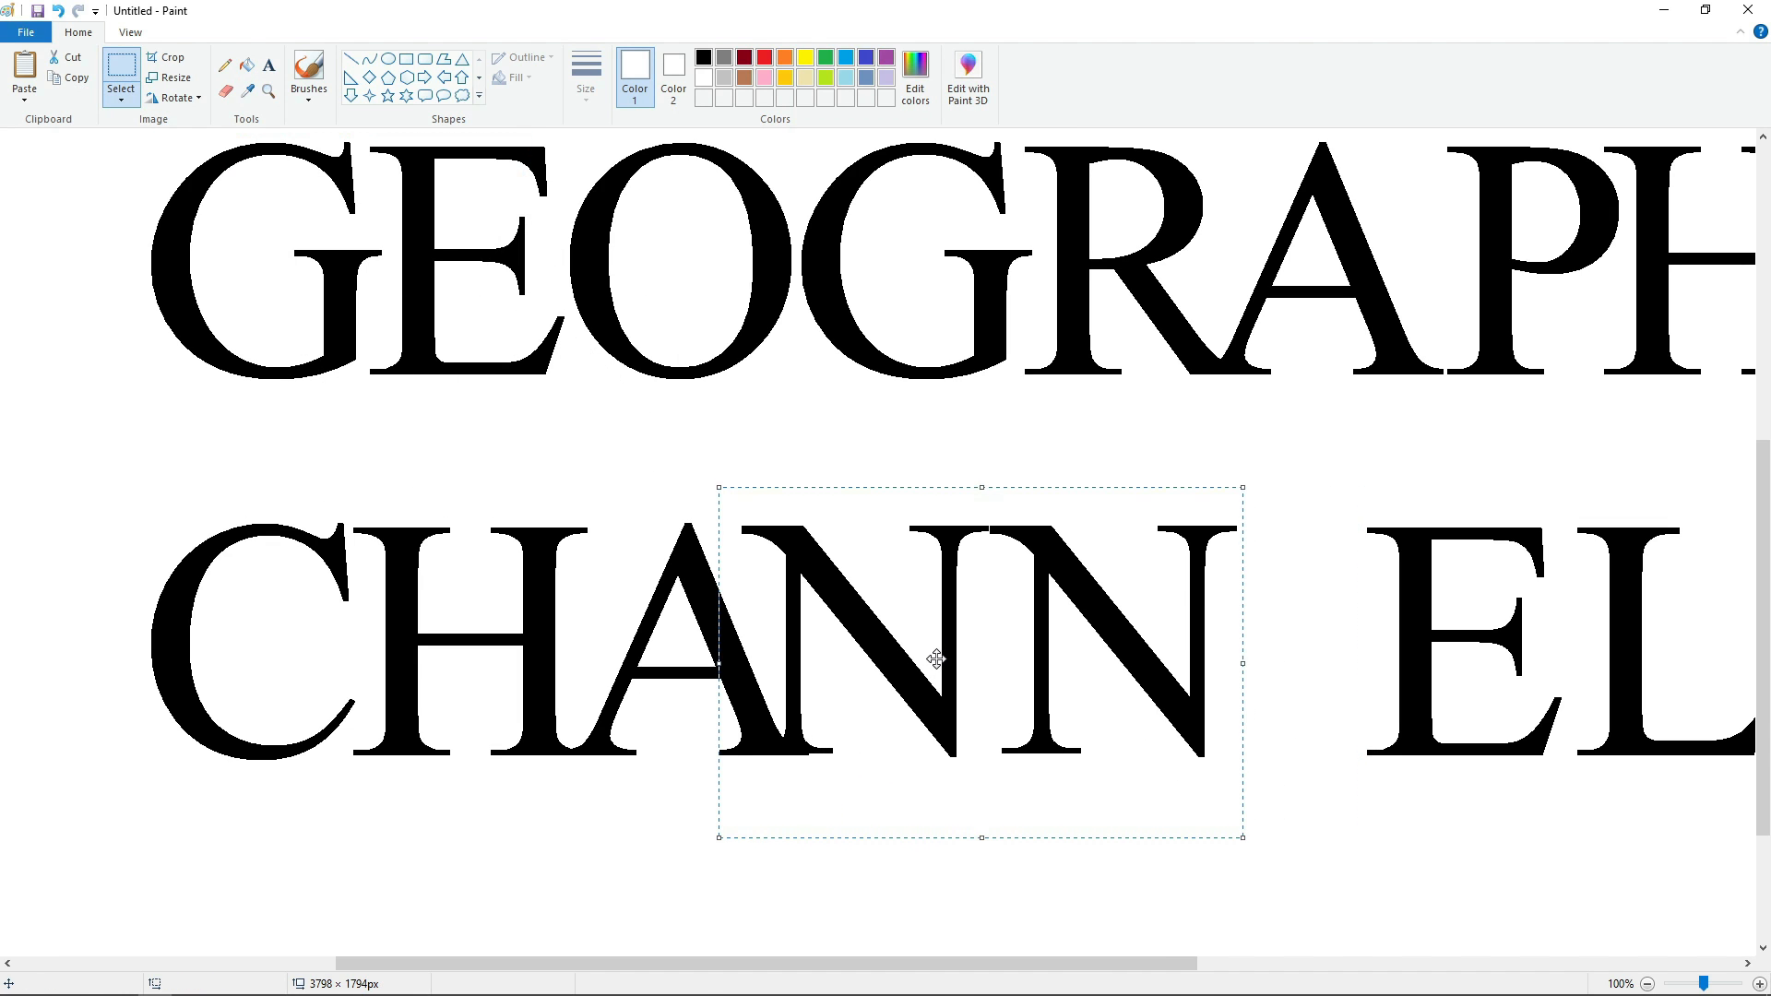
pyautogui.press('Right')
pyautogui.press('Right')
pyautogui.press('Right')
pyautogui.press('Right')
pyautogui.press('Right')
pyautogui.press('Right')
pyautogui.press('Right')
pyautogui.press('Right')
pyautogui.press('Right')
pyautogui.press('Right')
pyautogui.press('Right')
pyautogui.press('Right')
pyautogui.press('Right')
pyautogui.press('Right')
pyautogui.press('Right')
pyautogui.press('Right')
pyautogui.press('Right')
pyautogui.press('Right')
pyautogui.press('Right')
pyautogui.press('Right')
pyautogui.press('Left')
pyautogui.press('Left')
pyautogui.press('Left')
pyautogui.press('Left')
pyautogui.press('Left')
pyautogui.press('Left')
pyautogui.press('Left')
pyautogui.press('Left')
pyautogui.press('Left')
pyautogui.press('Left')
pyautogui.press('Left')
pyautogui.press('Left')
pyautogui.press('Left')
pyautogui.press('Left')
pyautogui.press('Left')
pyautogui.press('Left')
pyautogui.press('Left')
pyautogui.press('Left')
pyautogui.press('Left')
pyautogui.press('Left')
pyautogui.click(237, 672)
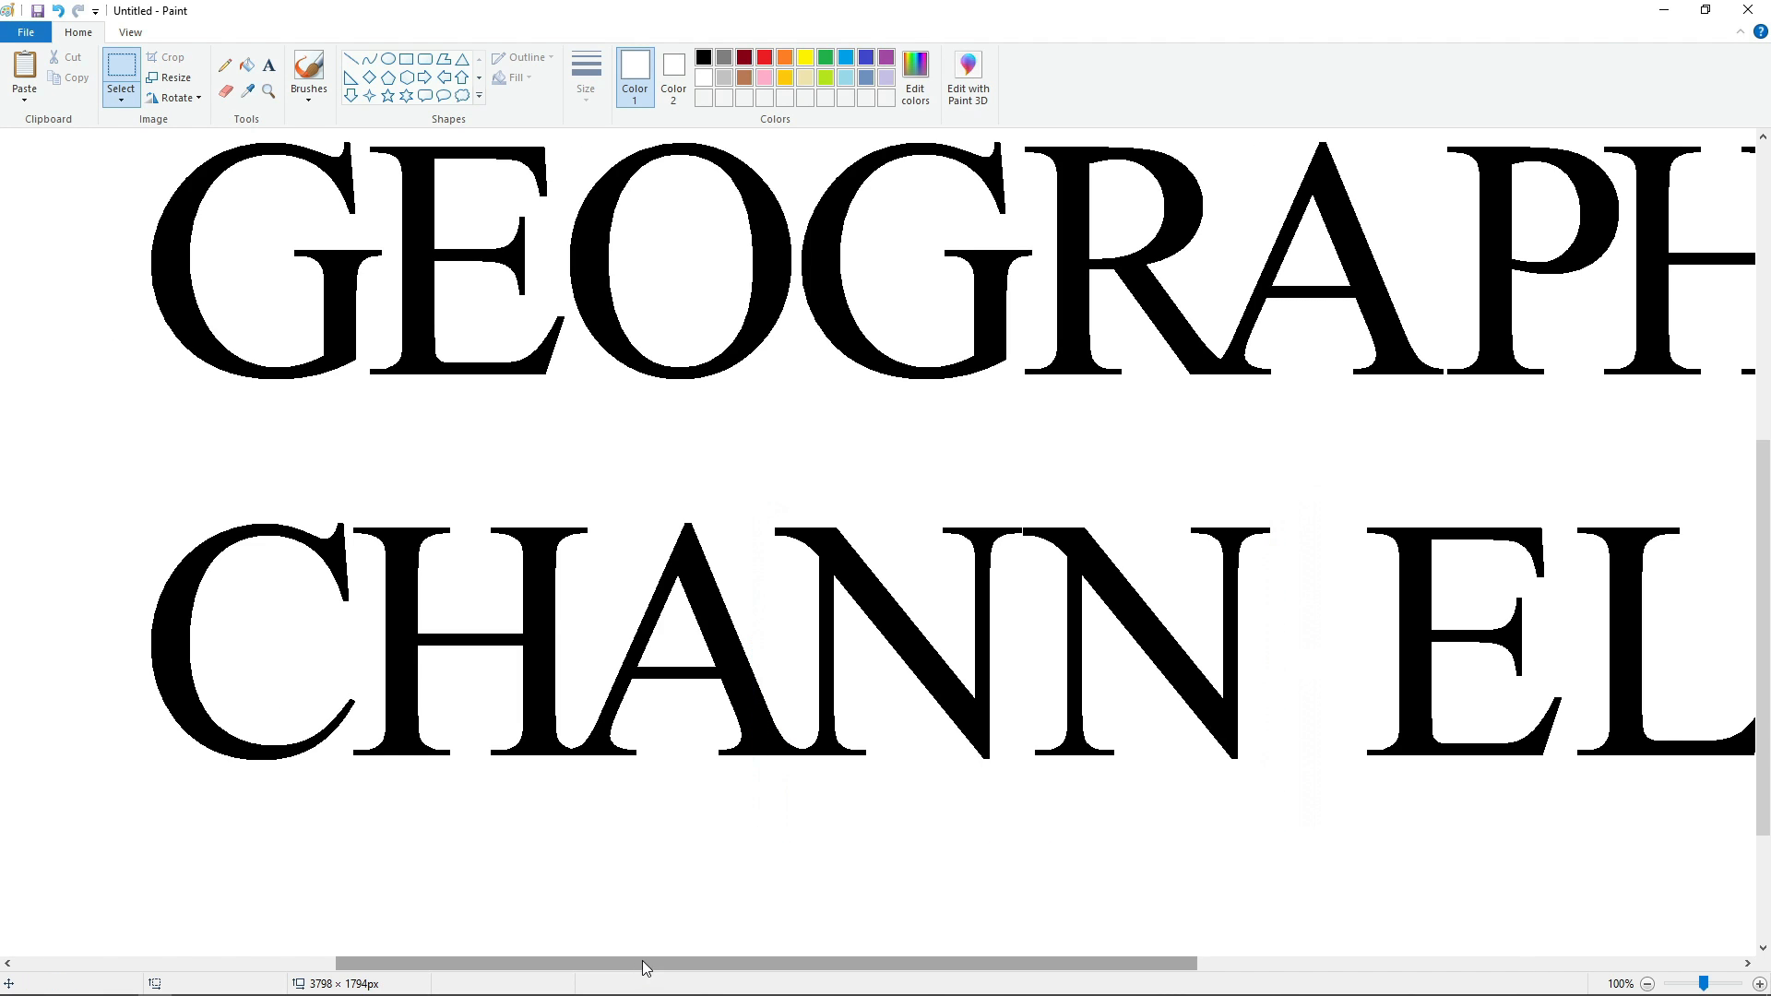
# Cut and paste the E of CHANNEL, aligning it close beside the second N on the same baseline.
pyautogui.moveTo(640, 963); pyautogui.dragTo(911, 960)
pyautogui.moveTo(1019, 794); pyautogui.dragTo(1019, 795)
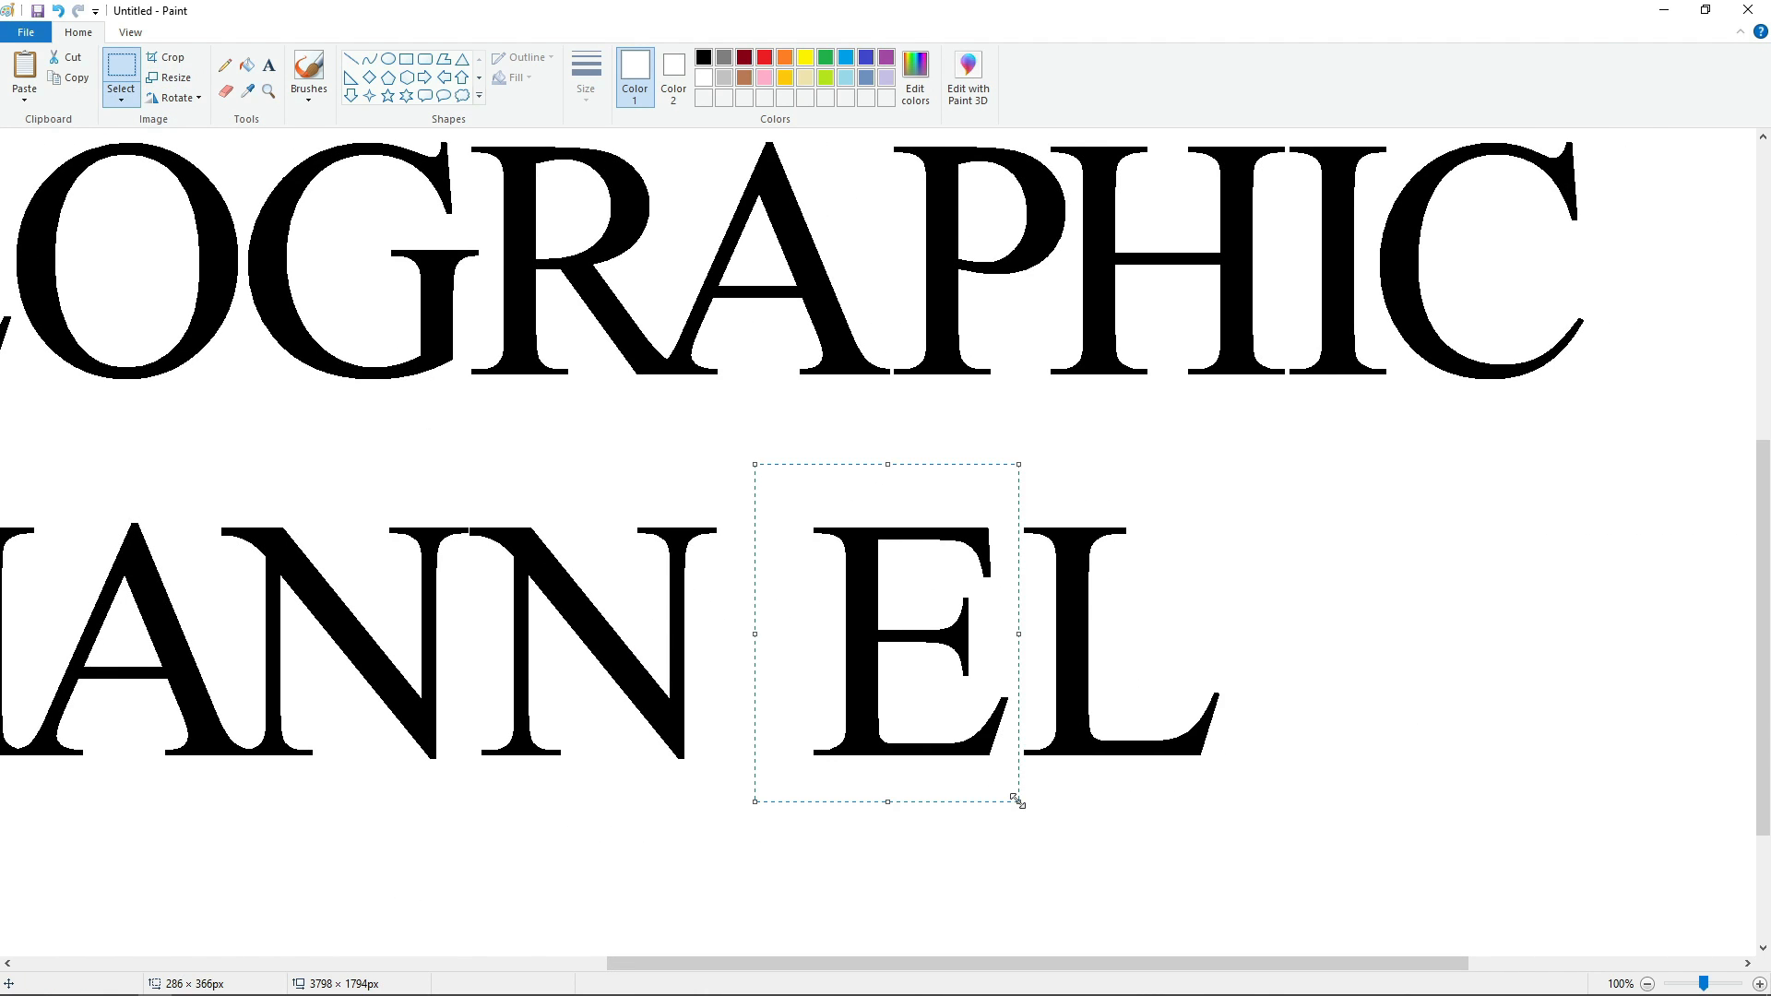
pyautogui.hotkey('ctrl', 'x')
pyautogui.hotkey('ctrl', 'v')
pyautogui.moveTo(178, 293); pyautogui.dragTo(799, 606)
pyautogui.press('Down')
pyautogui.press('Down')
pyautogui.press('Down')
pyautogui.press('Down')
pyautogui.press('Down')
pyautogui.press('Down')
pyautogui.press('Down')
pyautogui.press('Down')
pyautogui.press('Down')
pyautogui.press('Down')
pyautogui.press('Down')
pyautogui.press('Down')
pyautogui.press('Down')
pyautogui.press('Down')
pyautogui.press('Down')
pyautogui.press('Down')
pyautogui.press('Down')
pyautogui.press('Down')
pyautogui.press('Down')
pyautogui.press('Down')
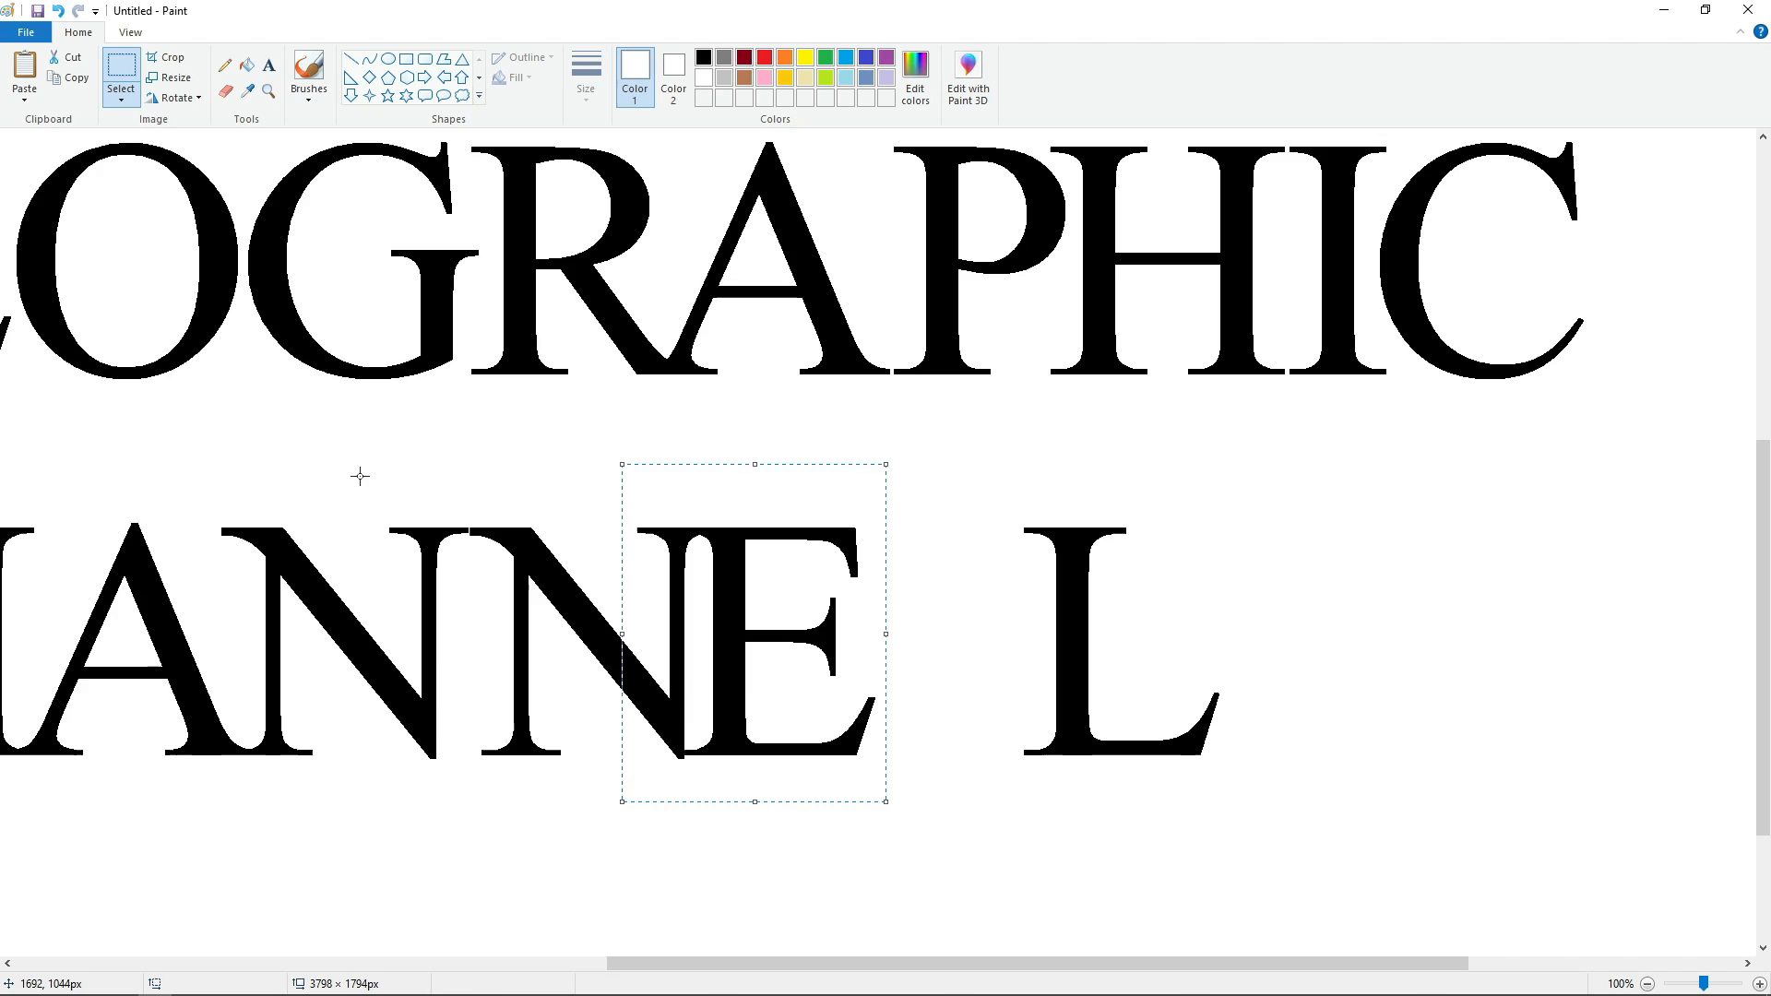
pyautogui.press('Right')
pyautogui.press('Right')
pyautogui.press('Right')
pyautogui.press('Right')
pyautogui.press('Right')
pyautogui.press('Right')
pyautogui.press('Right')
pyautogui.press('Right')
pyautogui.press('Right')
pyautogui.press('Right')
pyautogui.press('Right')
pyautogui.press('Right')
pyautogui.press('Right')
pyautogui.press('Right')
pyautogui.press('Right')
pyautogui.press('Right')
pyautogui.press('Right')
pyautogui.press('Right')
pyautogui.press('Right')
pyautogui.press('Right')
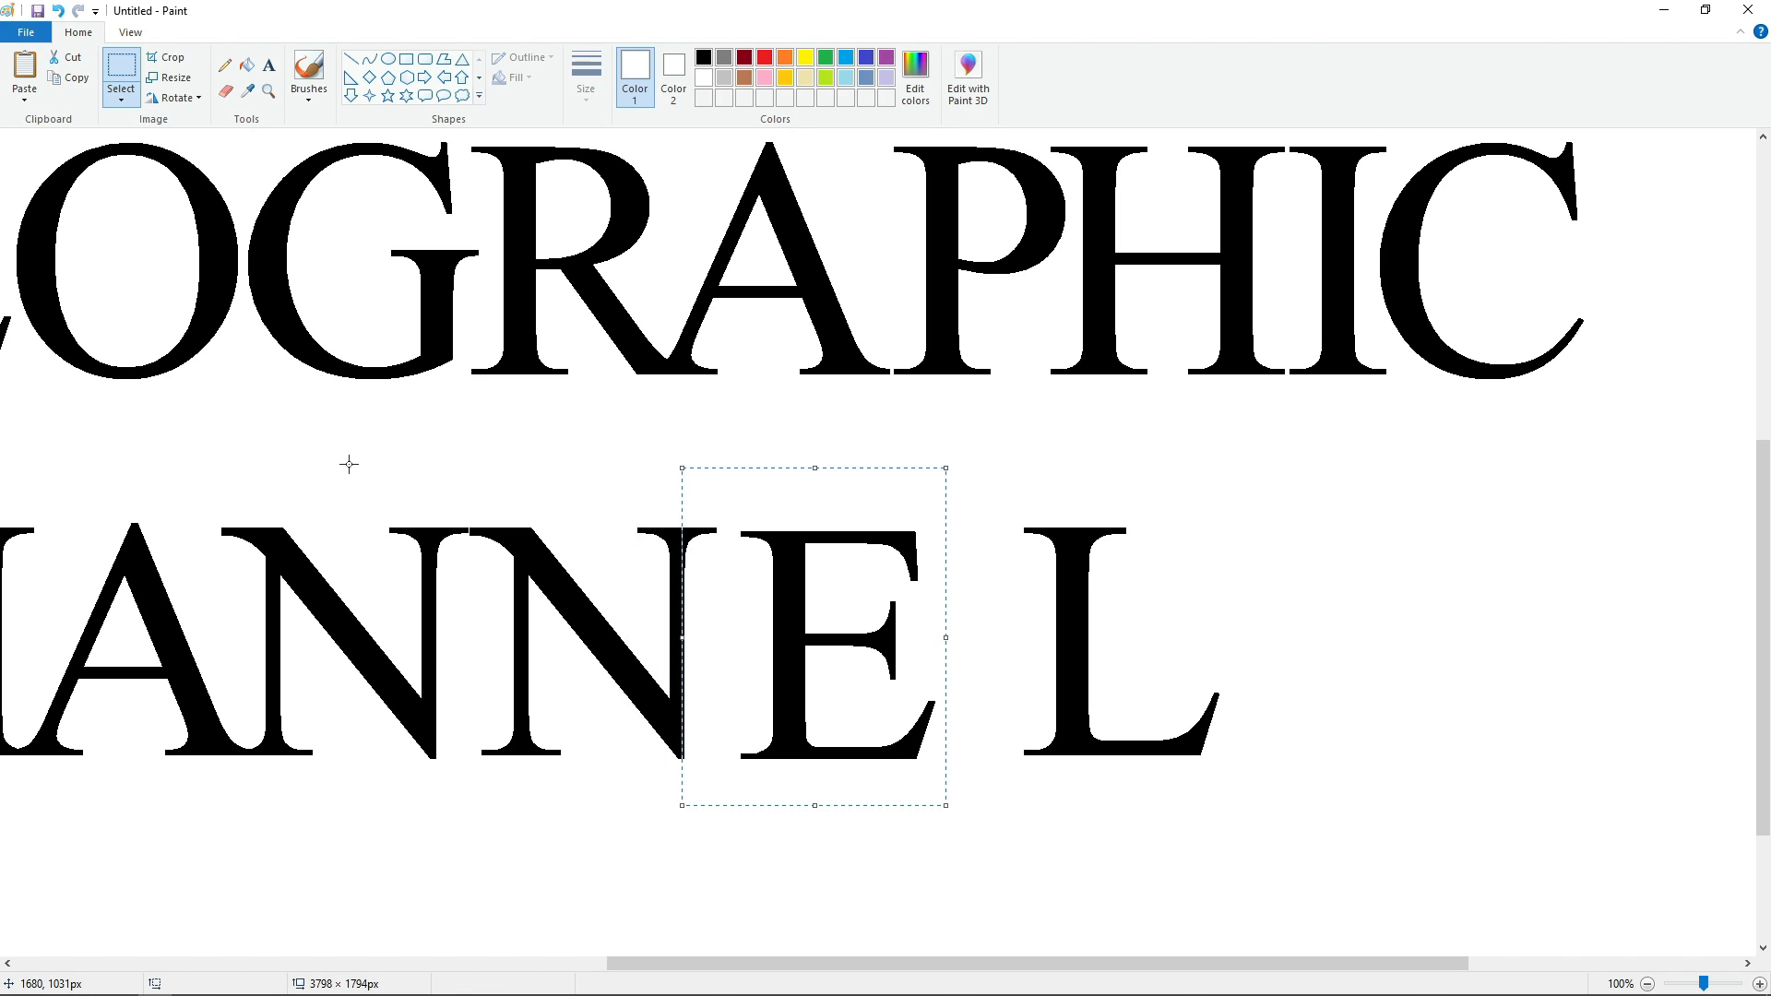
pyautogui.press('Left')
pyautogui.press('Left')
pyautogui.press('Left')
pyautogui.press('Left')
pyautogui.press('Left')
pyautogui.press('Left')
pyautogui.press('Left')
pyautogui.press('Left')
pyautogui.press('Left')
pyautogui.press('Left')
pyautogui.press('Left')
pyautogui.press('Left')
pyautogui.press('Left')
pyautogui.press('Left')
pyautogui.press('Left')
pyautogui.press('Left')
pyautogui.press('Left')
pyautogui.press('Left')
pyautogui.press('Left')
pyautogui.press('Up')
pyautogui.press('Up')
pyautogui.press('Up')
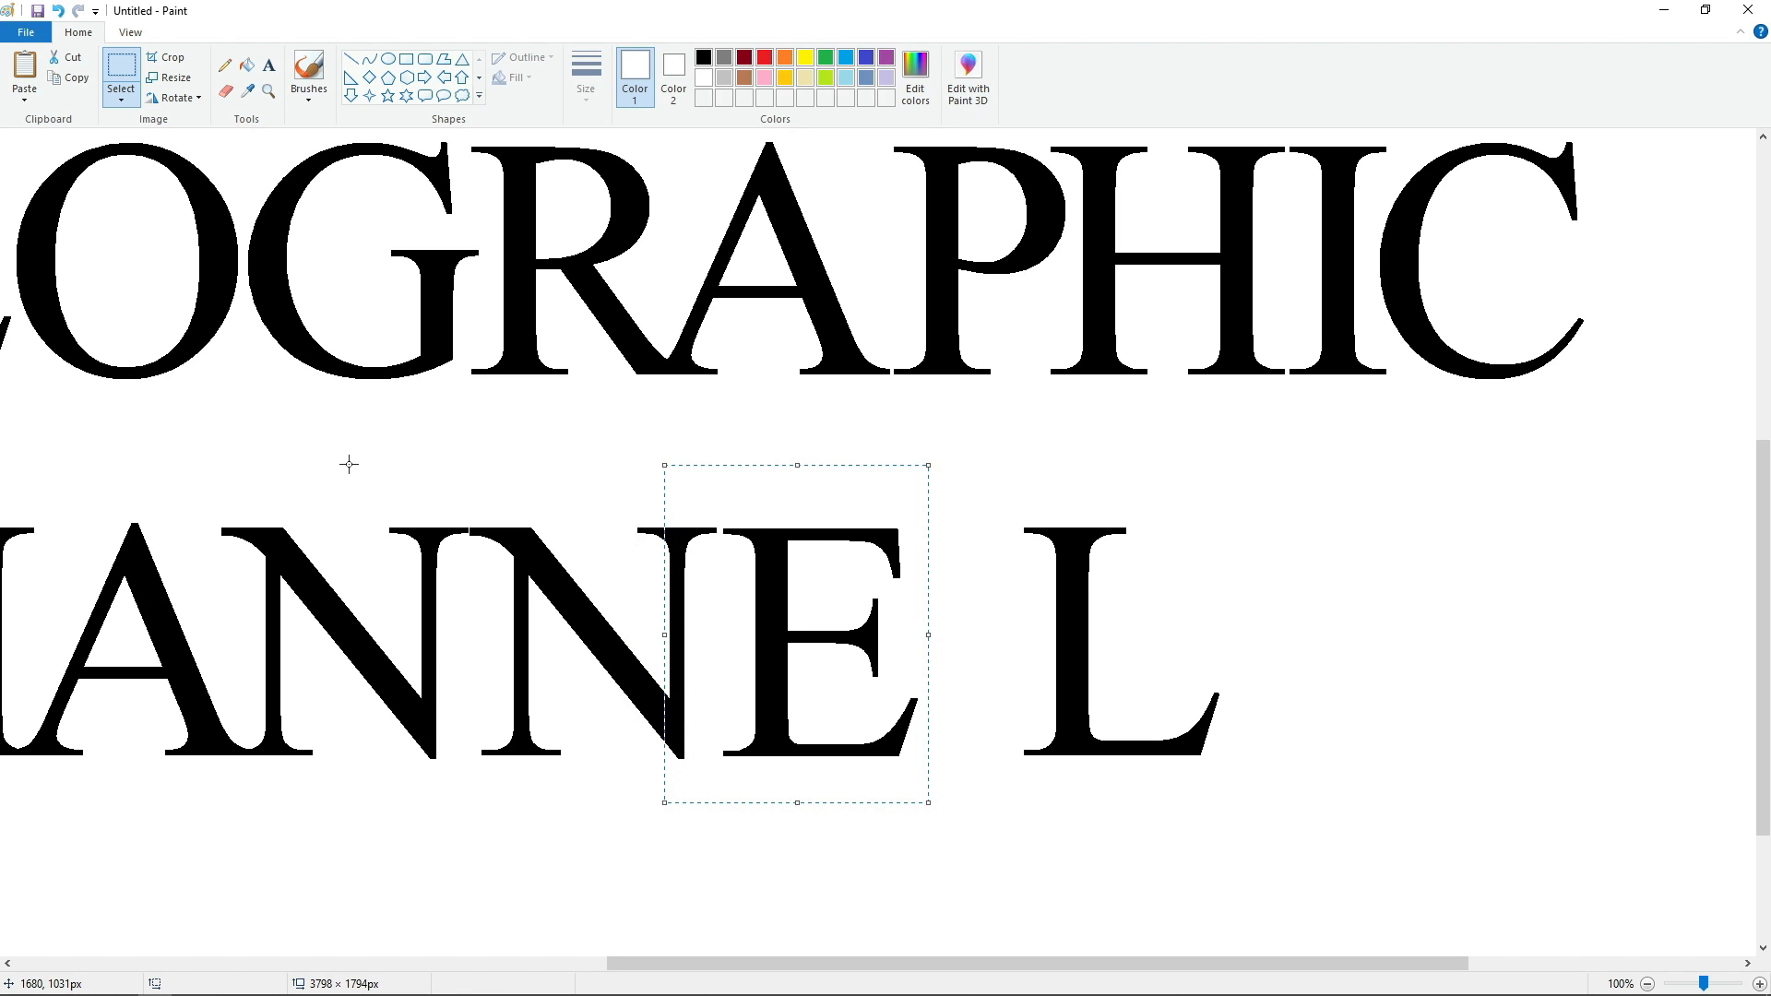
# Fill the original L of CHANNEL white and place its pasted copy close beside the E.
pyautogui.click(247, 66)
pyautogui.click(1064, 610)
pyautogui.hotkey('ctrl', 'v')
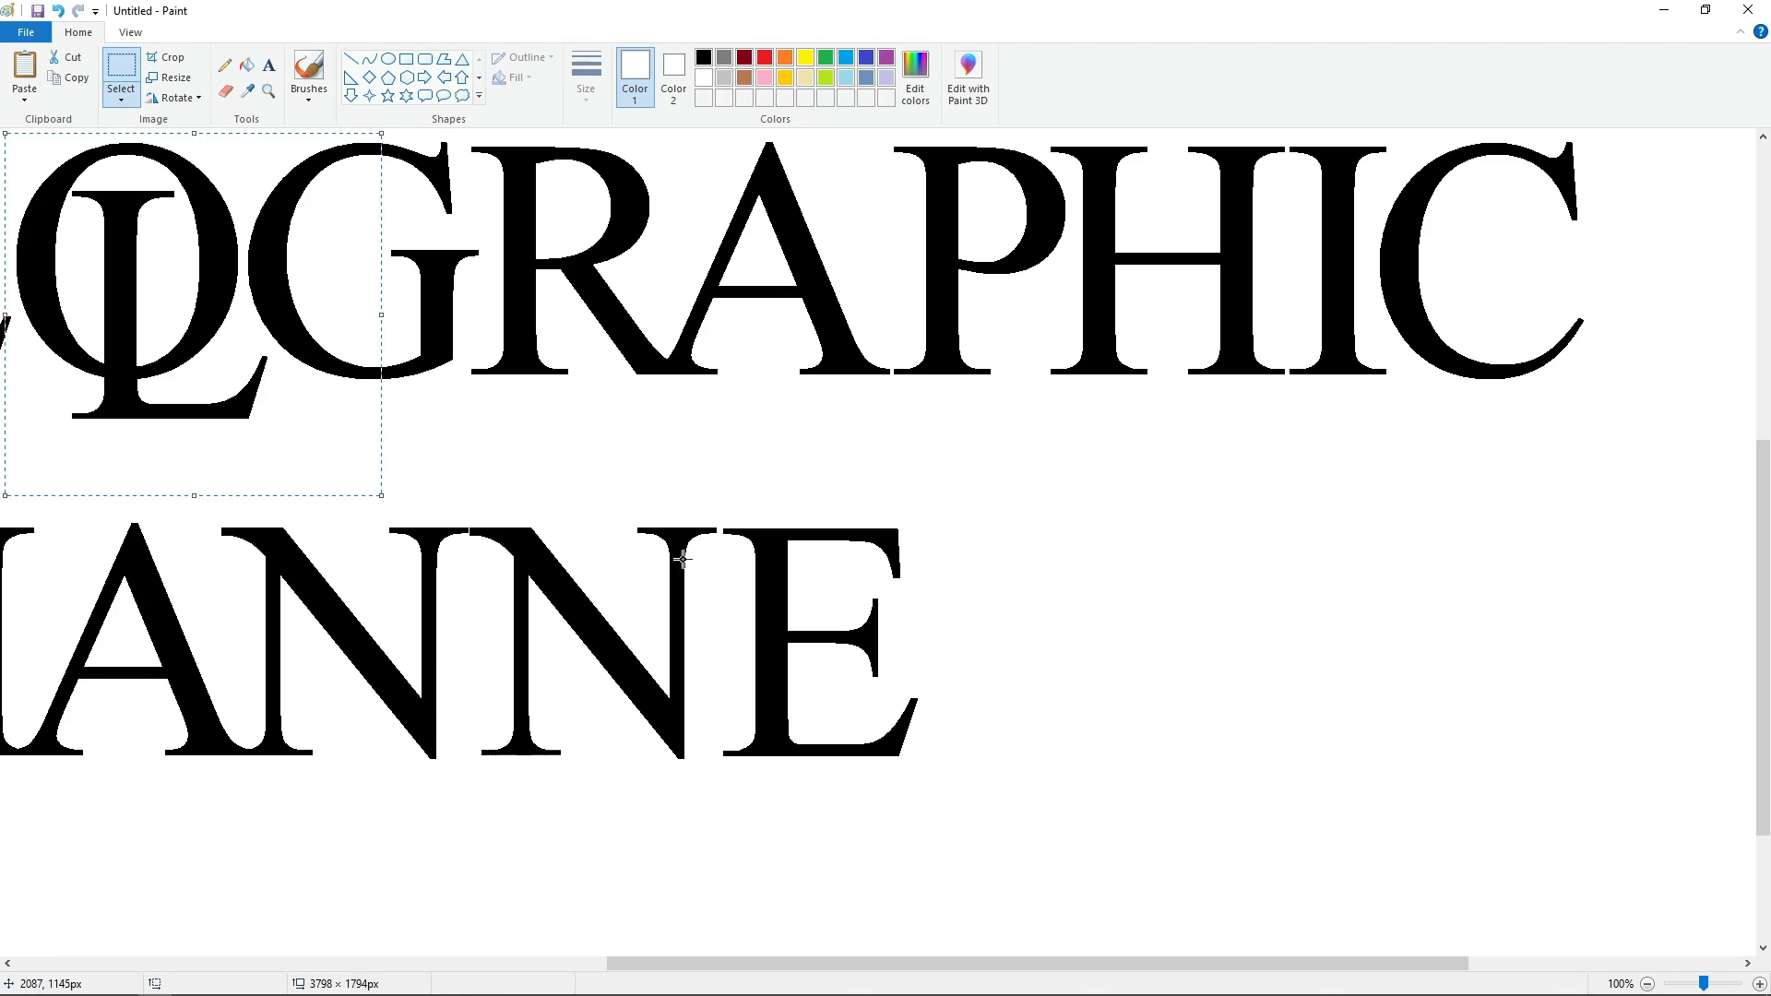
pyautogui.moveTo(186, 341); pyautogui.dragTo(925, 673)
pyautogui.press('Down')
pyautogui.press('Down')
pyautogui.press('Down')
pyautogui.press('Down')
pyautogui.press('Down')
pyautogui.press('Down')
pyautogui.press('Right')
pyautogui.press('Right')
pyautogui.press('Right')
pyautogui.press('Right')
pyautogui.press('Right')
pyautogui.press('Right')
pyautogui.press('Right')
pyautogui.press('Right')
pyautogui.press('Right')
pyautogui.press('Right')
pyautogui.press('Right')
pyautogui.press('Right')
pyautogui.press('Right')
pyautogui.press('Right')
pyautogui.press('Right')
pyautogui.press('Right')
pyautogui.press('Right')
pyautogui.press('Right')
pyautogui.press('Right')
pyautogui.press('Right')
pyautogui.press('Right')
pyautogui.press('Right')
pyautogui.press('Right')
pyautogui.press('Right')
pyautogui.press('Right')
pyautogui.press('Right')
pyautogui.press('Right')
pyautogui.press('Right')
pyautogui.press('Right')
pyautogui.press('Right')
pyautogui.press('Right')
pyautogui.press('Right')
pyautogui.press('Right')
pyautogui.press('Right')
pyautogui.press('Right')
pyautogui.press('Right')
pyautogui.press('Right')
pyautogui.press('Right')
pyautogui.press('Right')
pyautogui.press('Right')
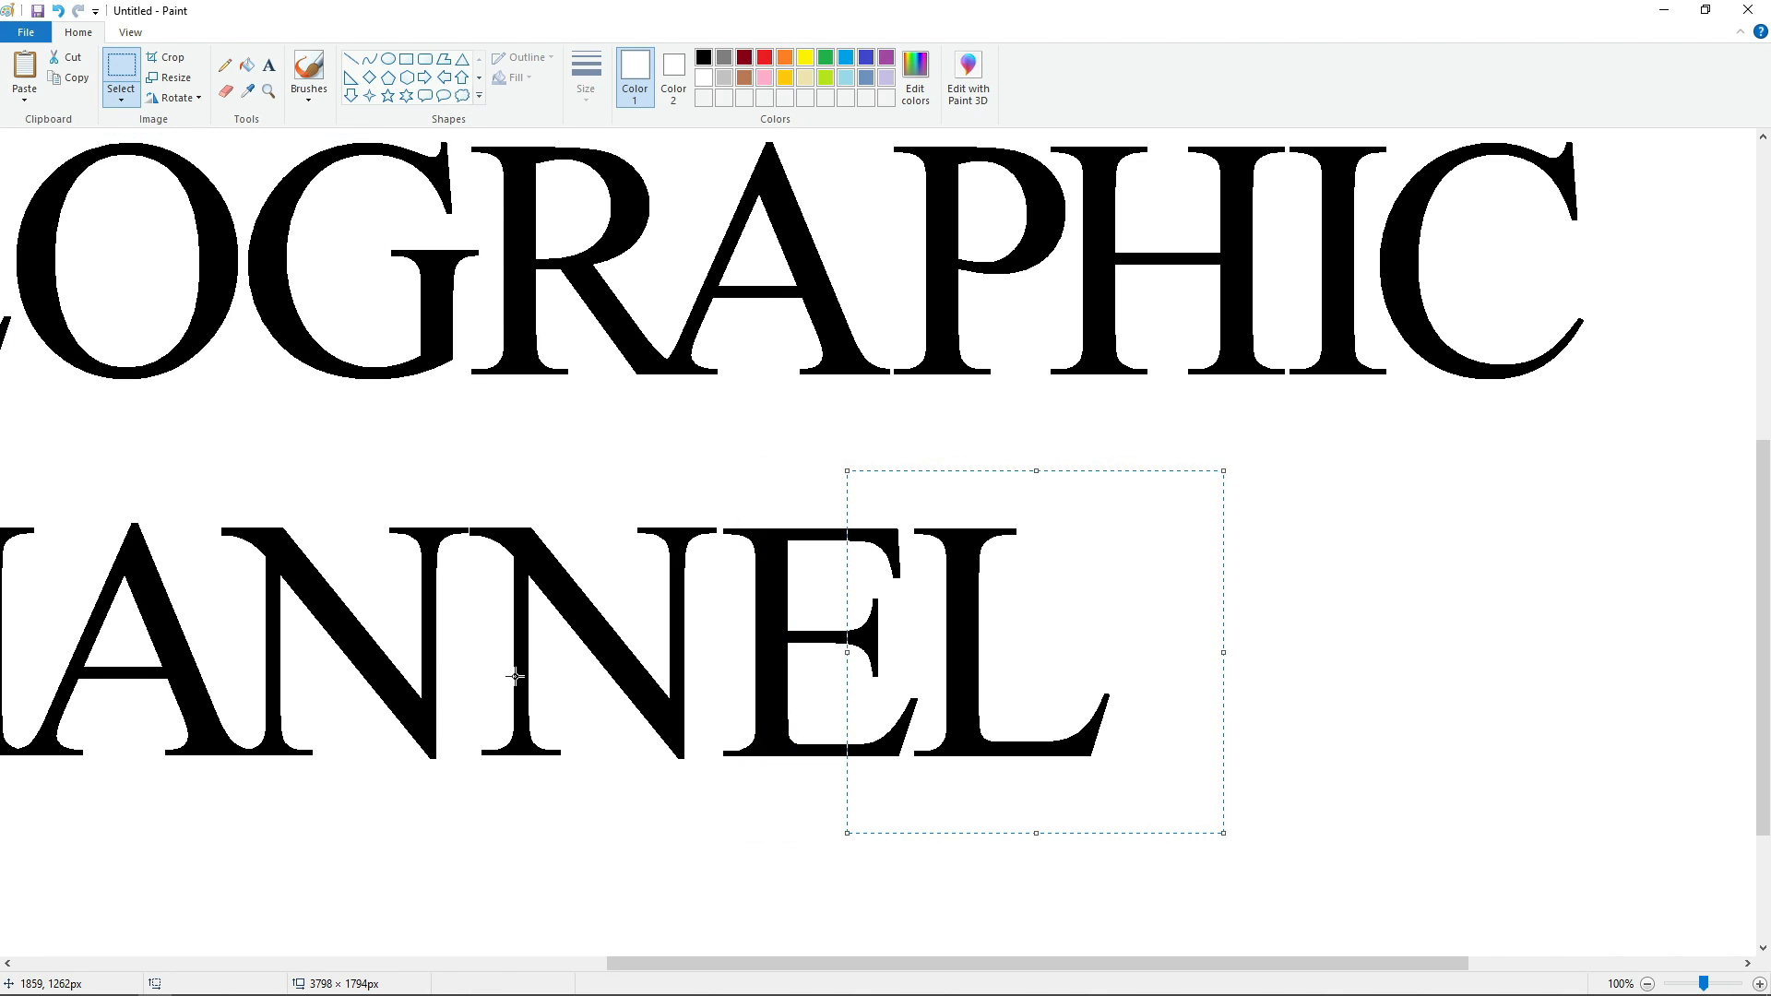
pyautogui.click(515, 677)
# Copy the whole word GEOGRAPHIC and cover the original with a solid-filled white rectangle.
pyautogui.click(1647, 984)
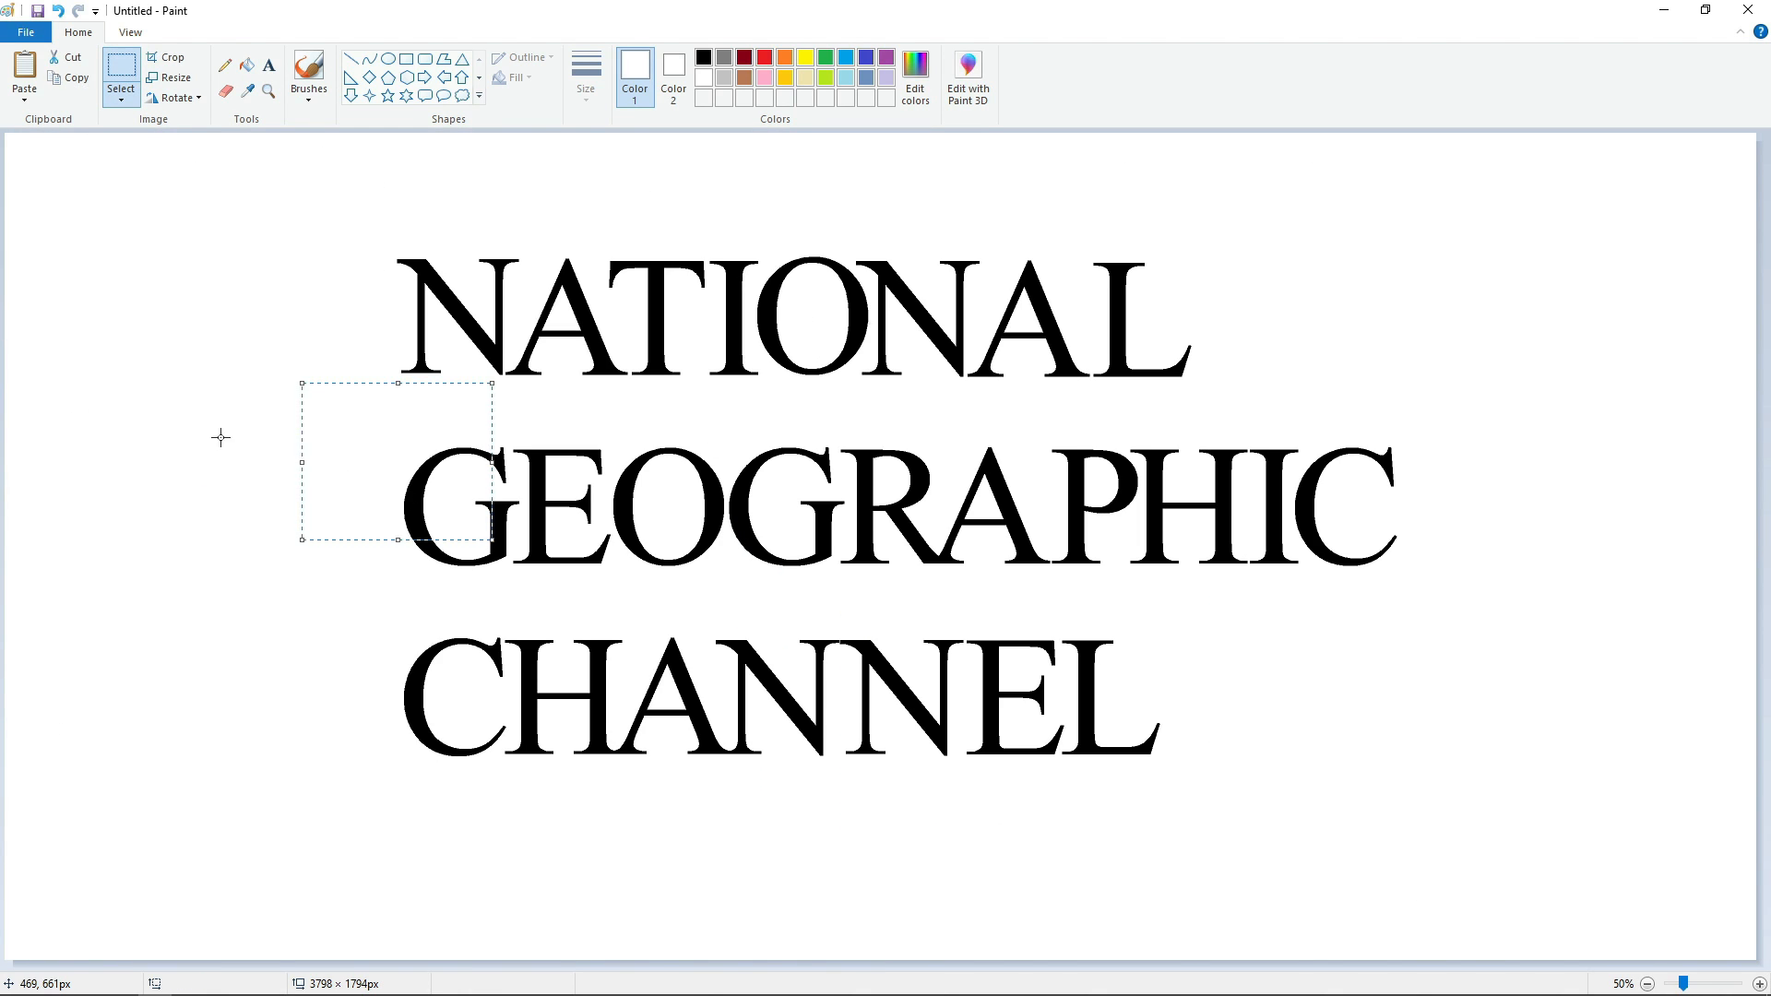
pyautogui.moveTo(1337, 600); pyautogui.dragTo(1479, 625)
pyautogui.click(413, 60)
pyautogui.click(511, 79)
pyautogui.click(530, 121)
pyautogui.moveTo(358, 412)
pyautogui.mouseDown()
pyautogui.moveTo(470, 508)
pyautogui.moveTo(1475, 609)
pyautogui.mouseUp()
pyautogui.click(1580, 818)
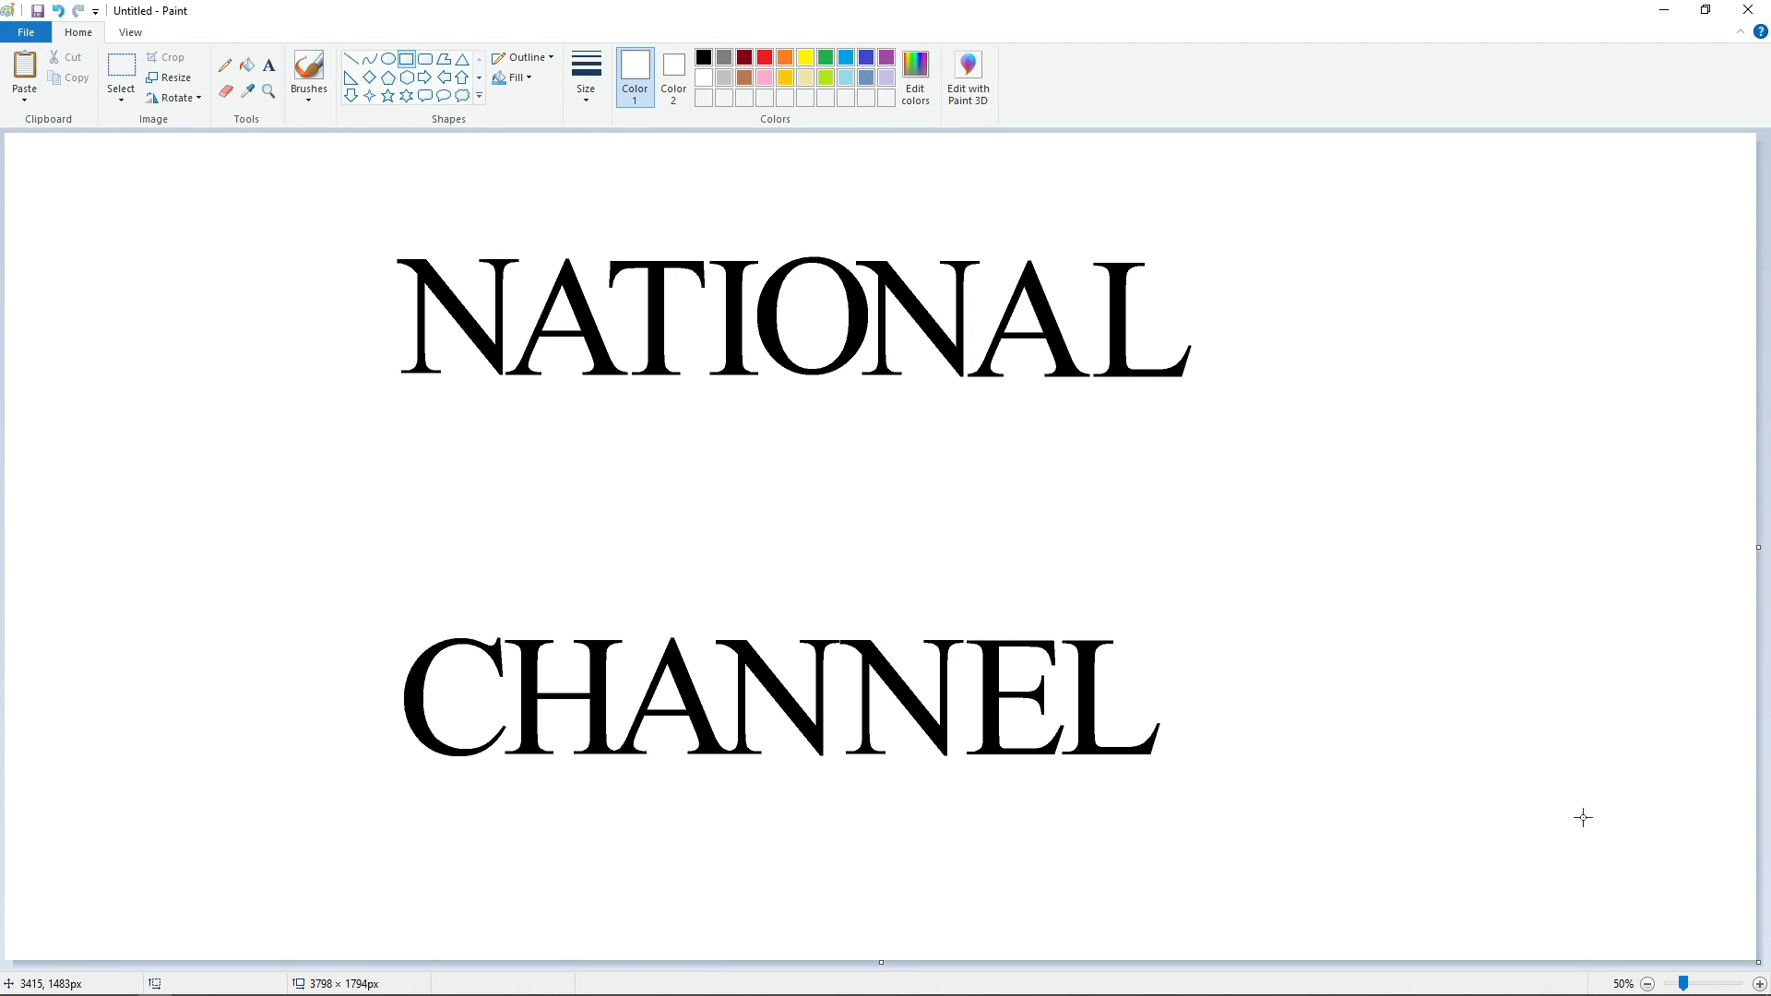
# Paste the word GEOGRAPHIC directly beneath NATIONAL, with its G aligned under the first N.
pyautogui.click(1760, 984)
pyautogui.moveTo(604, 965); pyautogui.dragTo(946, 965)
pyautogui.hotkey('ctrl', 'v')
pyautogui.moveTo(427, 407); pyautogui.dragTo(379, 669)
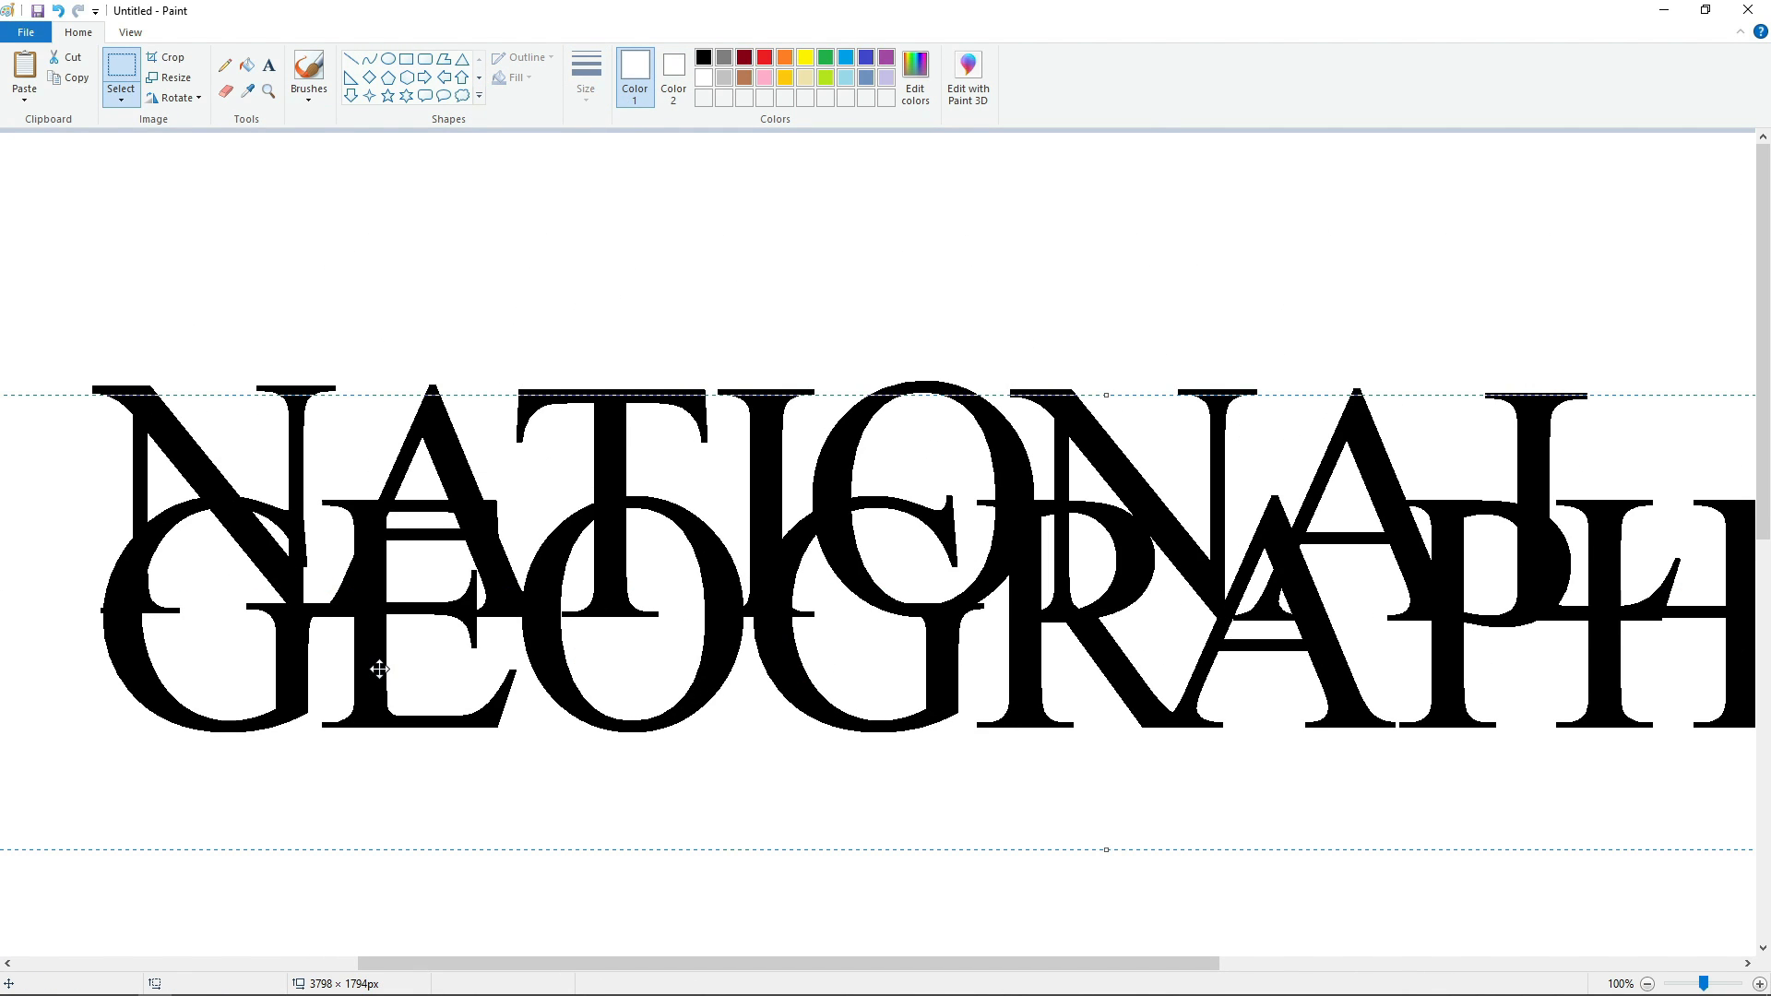
pyautogui.press('Left')
pyautogui.press('Left')
pyautogui.press('Left')
pyautogui.press('Left')
pyautogui.press('Right')
pyautogui.press('Right')
pyautogui.press('Left')
pyautogui.press('Down')
pyautogui.press('Down')
pyautogui.press('Down')
pyautogui.press('Down')
pyautogui.press('Down')
pyautogui.press('Down')
pyautogui.press('Down')
pyautogui.press('Down')
pyautogui.press('Down')
pyautogui.press('Down')
pyautogui.press('Down')
pyautogui.press('Down')
pyautogui.press('Down')
pyautogui.press('Down')
pyautogui.press('Down')
pyautogui.press('Down')
pyautogui.press('Down')
pyautogui.press('Down')
pyautogui.press('Down')
pyautogui.press('Down')
pyautogui.press('Up')
pyautogui.press('Up')
pyautogui.press('Up')
pyautogui.press('Up')
pyautogui.press('Up')
pyautogui.press('Up')
pyautogui.press('Up')
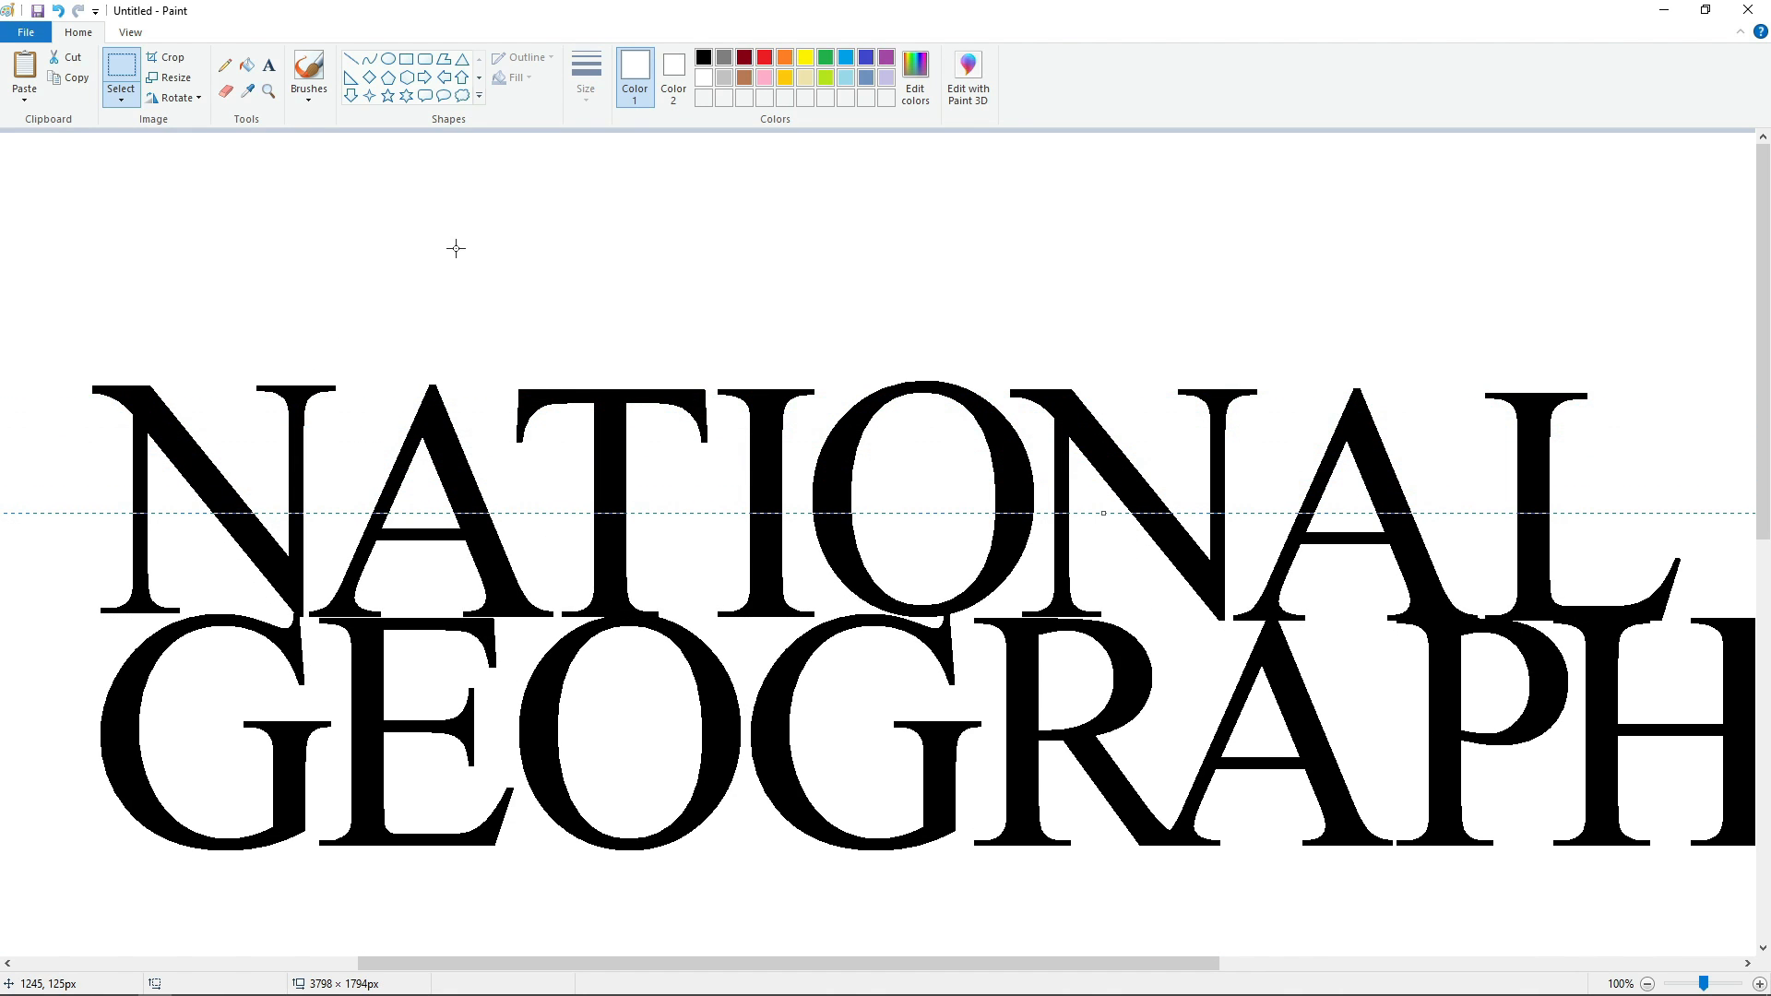
# Lower the pasted GEOGRAPHIC slightly to leave a narrow gap beneath NATIONAL.
pyautogui.press('Down')
pyautogui.press('Down')
pyautogui.press('Down')
pyautogui.press('Down')
pyautogui.press('Down')
pyautogui.press('Down')
pyautogui.press('Down')
pyautogui.press('Down')
pyautogui.press('Down')
pyautogui.press('Down')
pyautogui.press('Down')
pyautogui.press('Down')
pyautogui.press('Down')
pyautogui.press('Down')
pyautogui.press('Down')
pyautogui.press('Down')
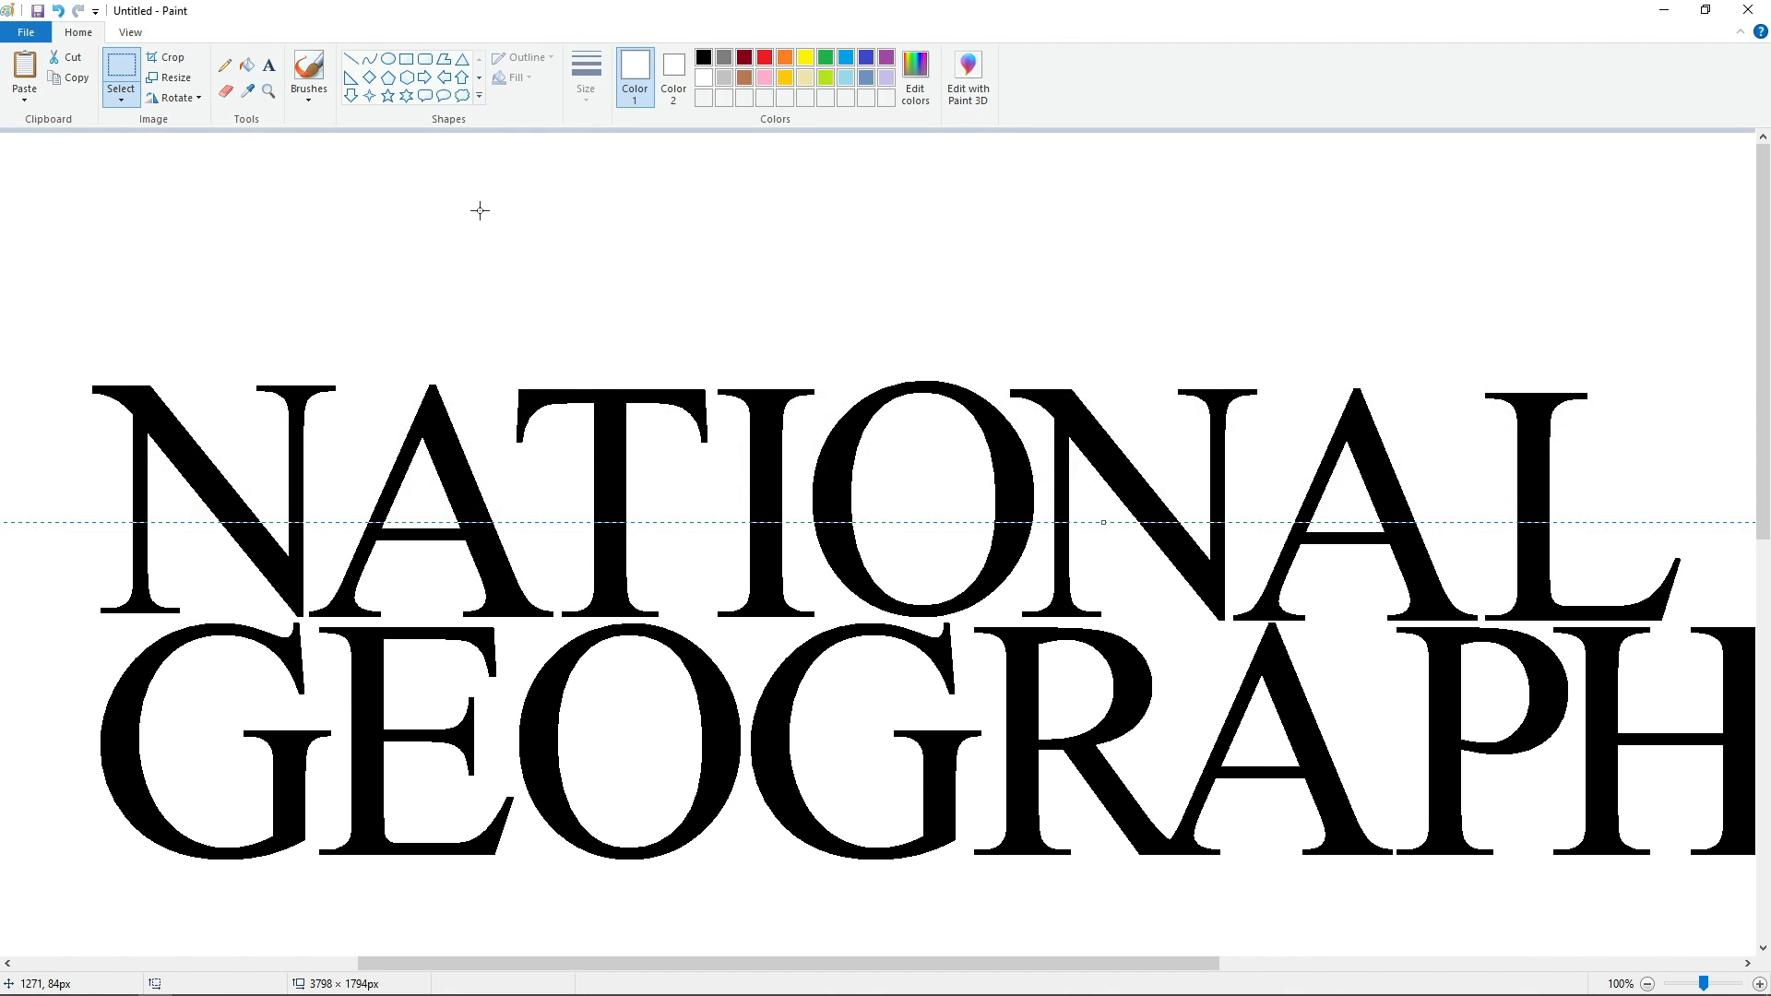
pyautogui.press('Down')
pyautogui.press('Down')
pyautogui.press('Down')
pyautogui.press('Down')
pyautogui.press('Down')
pyautogui.press('Down')
pyautogui.press('Down')
pyautogui.press('Down')
pyautogui.press('Down')
pyautogui.press('Down')
pyautogui.press('Down')
pyautogui.press('Down')
pyautogui.press('Down')
pyautogui.press('Down')
pyautogui.press('Down')
pyautogui.press('Down')
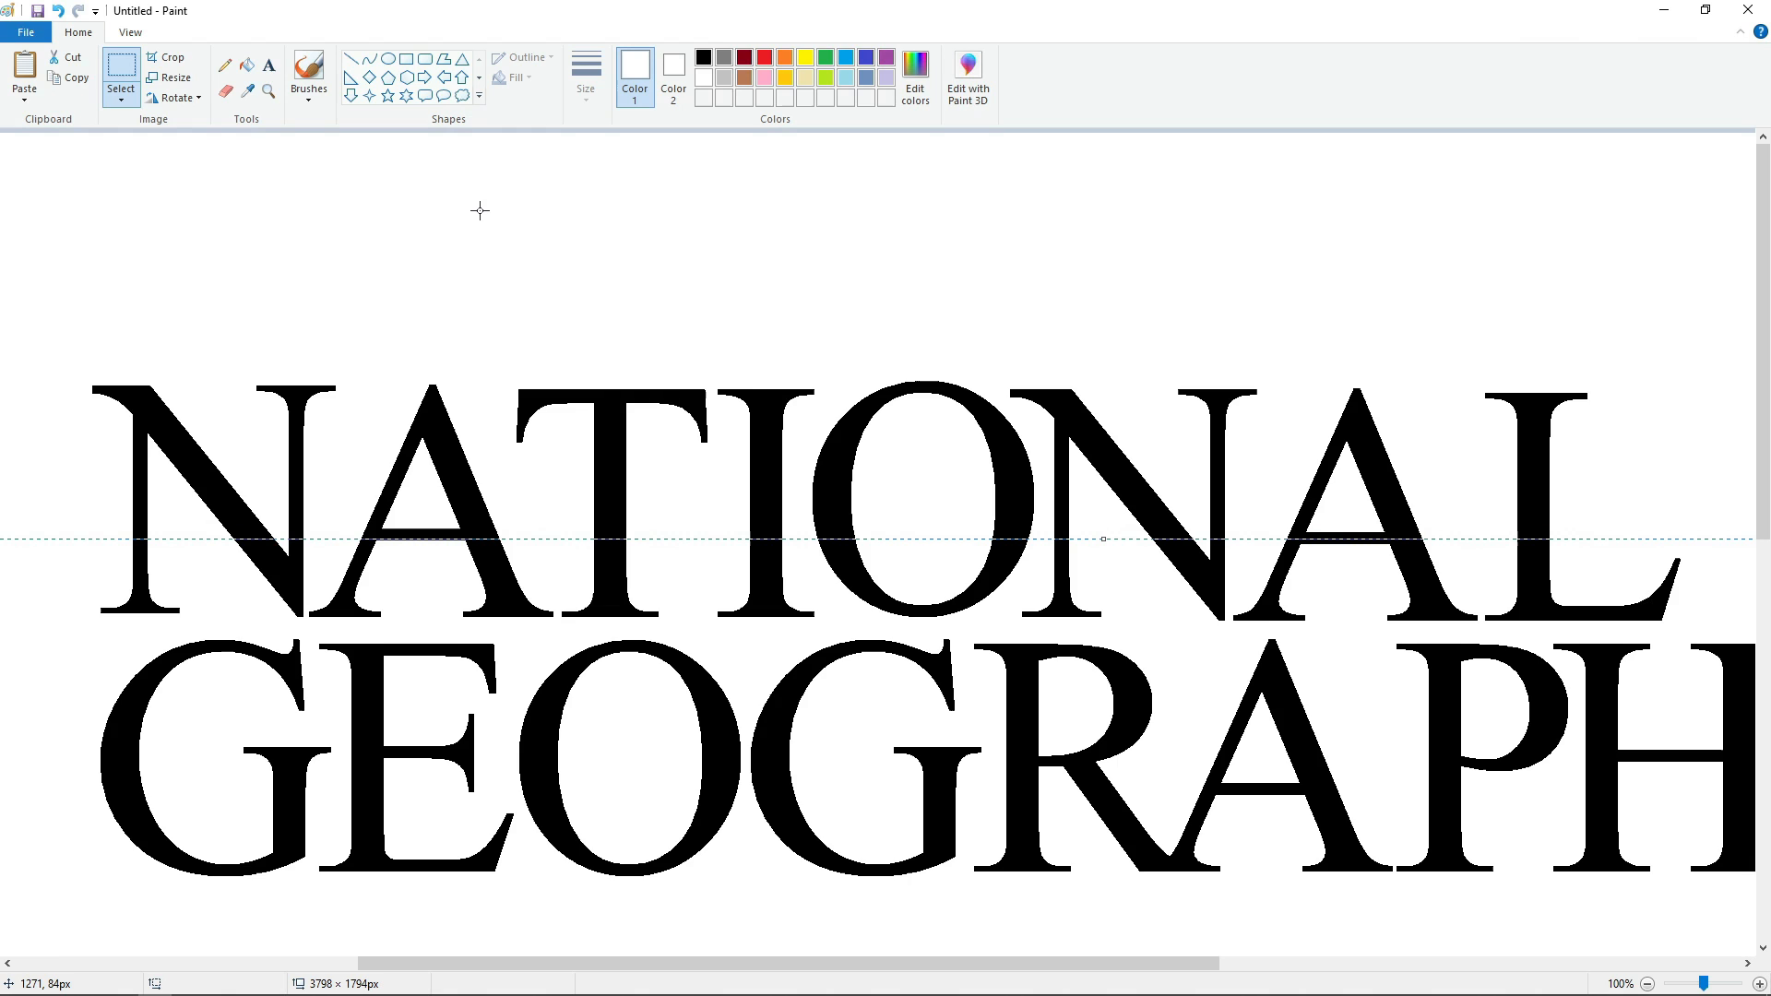
pyautogui.press('Down')
pyautogui.press('Down')
pyautogui.press('Down')
pyautogui.press('Down')
pyautogui.press('Down')
pyautogui.press('Down')
pyautogui.press('Down')
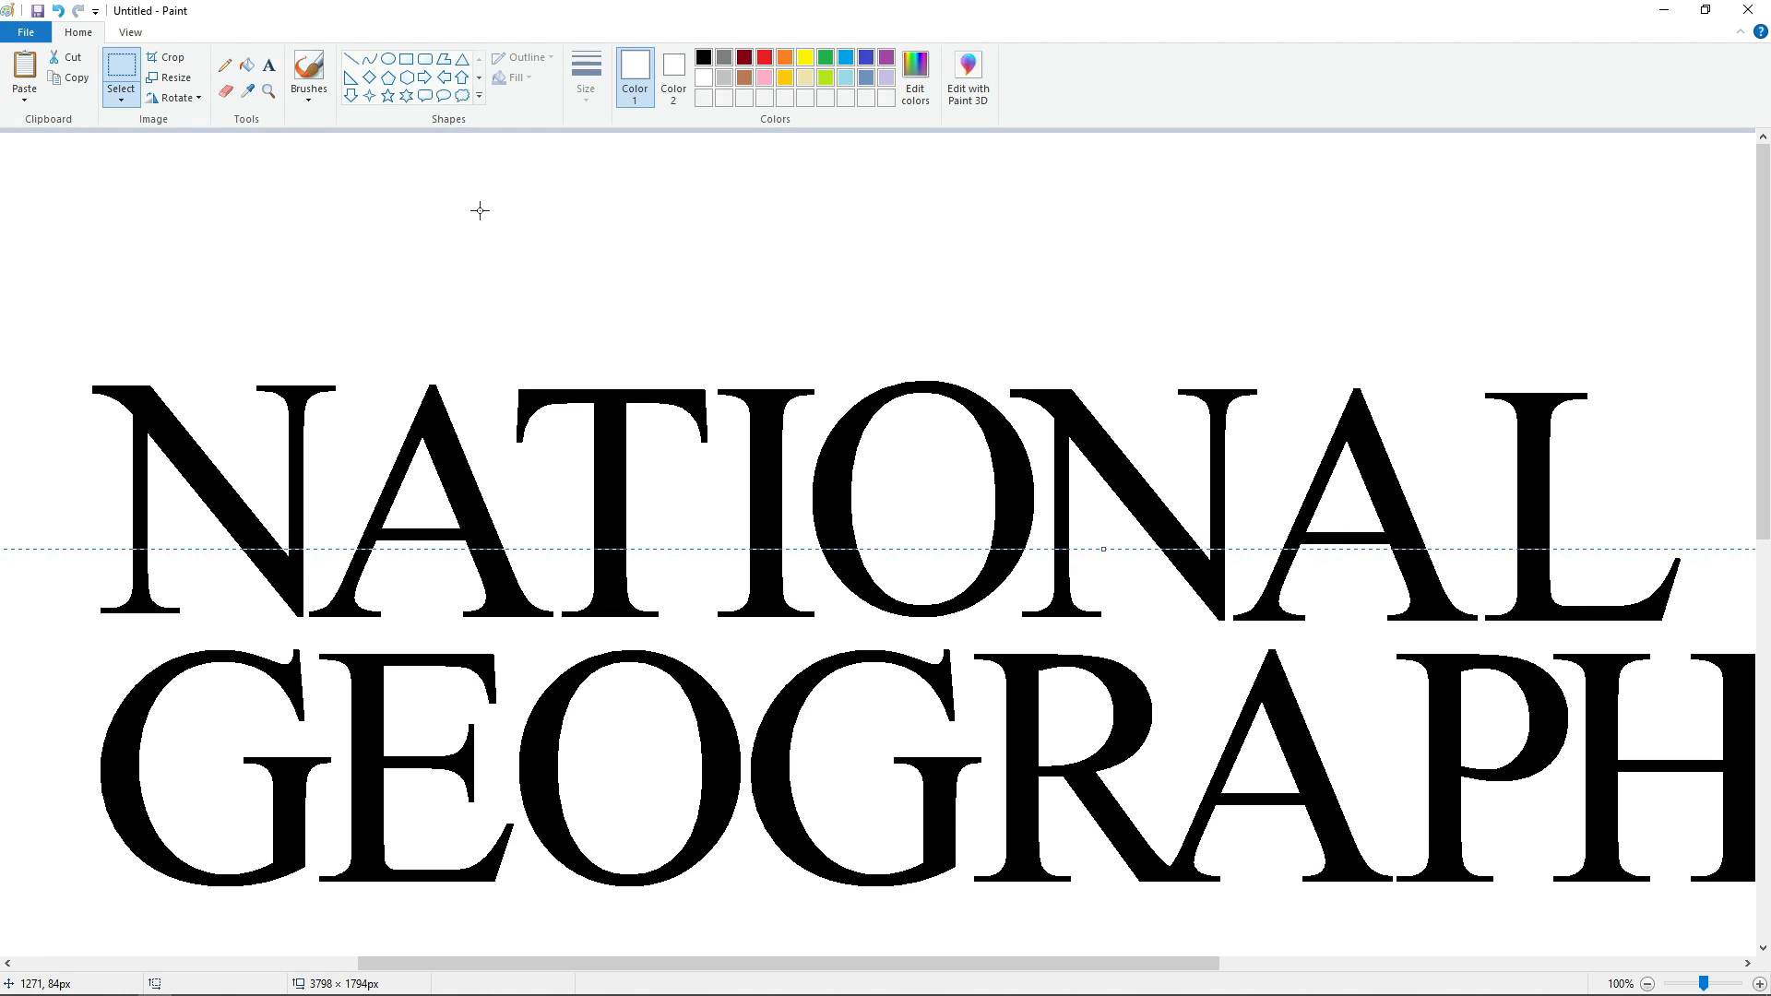
pyautogui.press('Down')
pyautogui.press('Down')
pyautogui.press('Down')
pyautogui.press('Down')
pyautogui.press('Down')
pyautogui.press('Down')
# Copy the whole word CHANNEL and cover the original with a white rectangle.
pyautogui.scroll(-6, 237, 461)
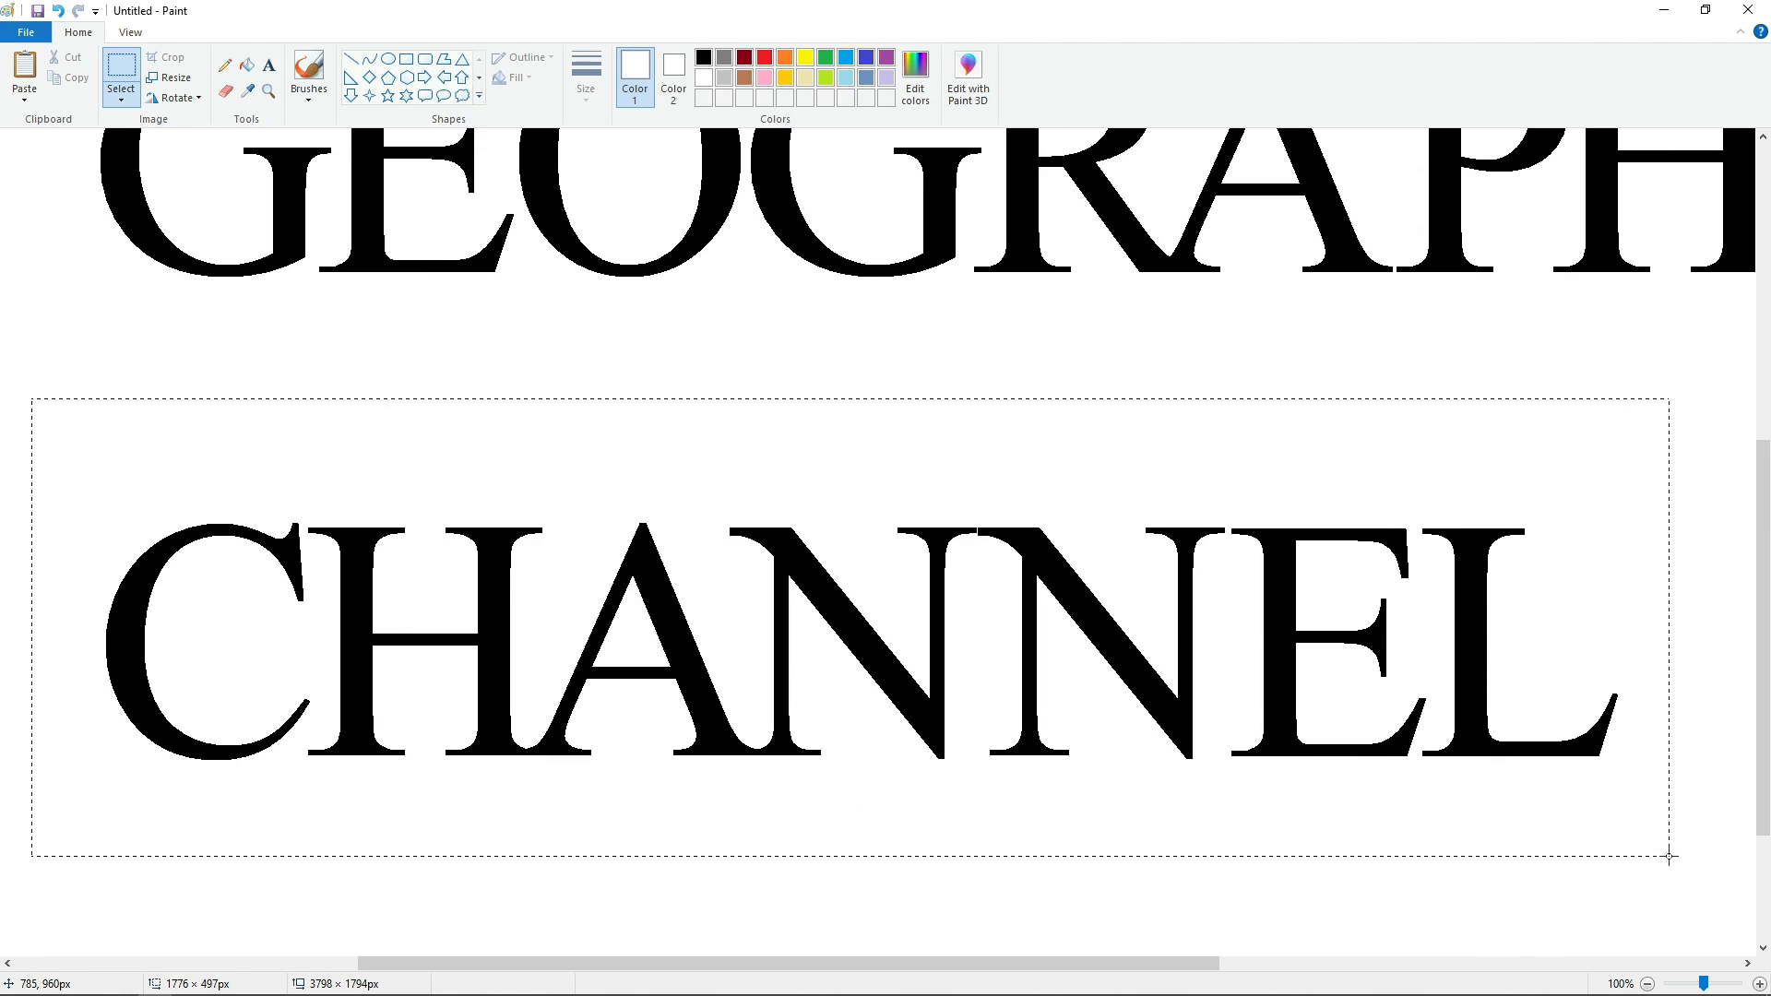
pyautogui.moveTo(1669, 856); pyautogui.dragTo(1668, 856)
pyautogui.click(407, 59)
pyautogui.moveTo(26, 456); pyautogui.dragTo(1659, 794)
pyautogui.click(1614, 858)
pyautogui.scroll(2, 1609, 860)
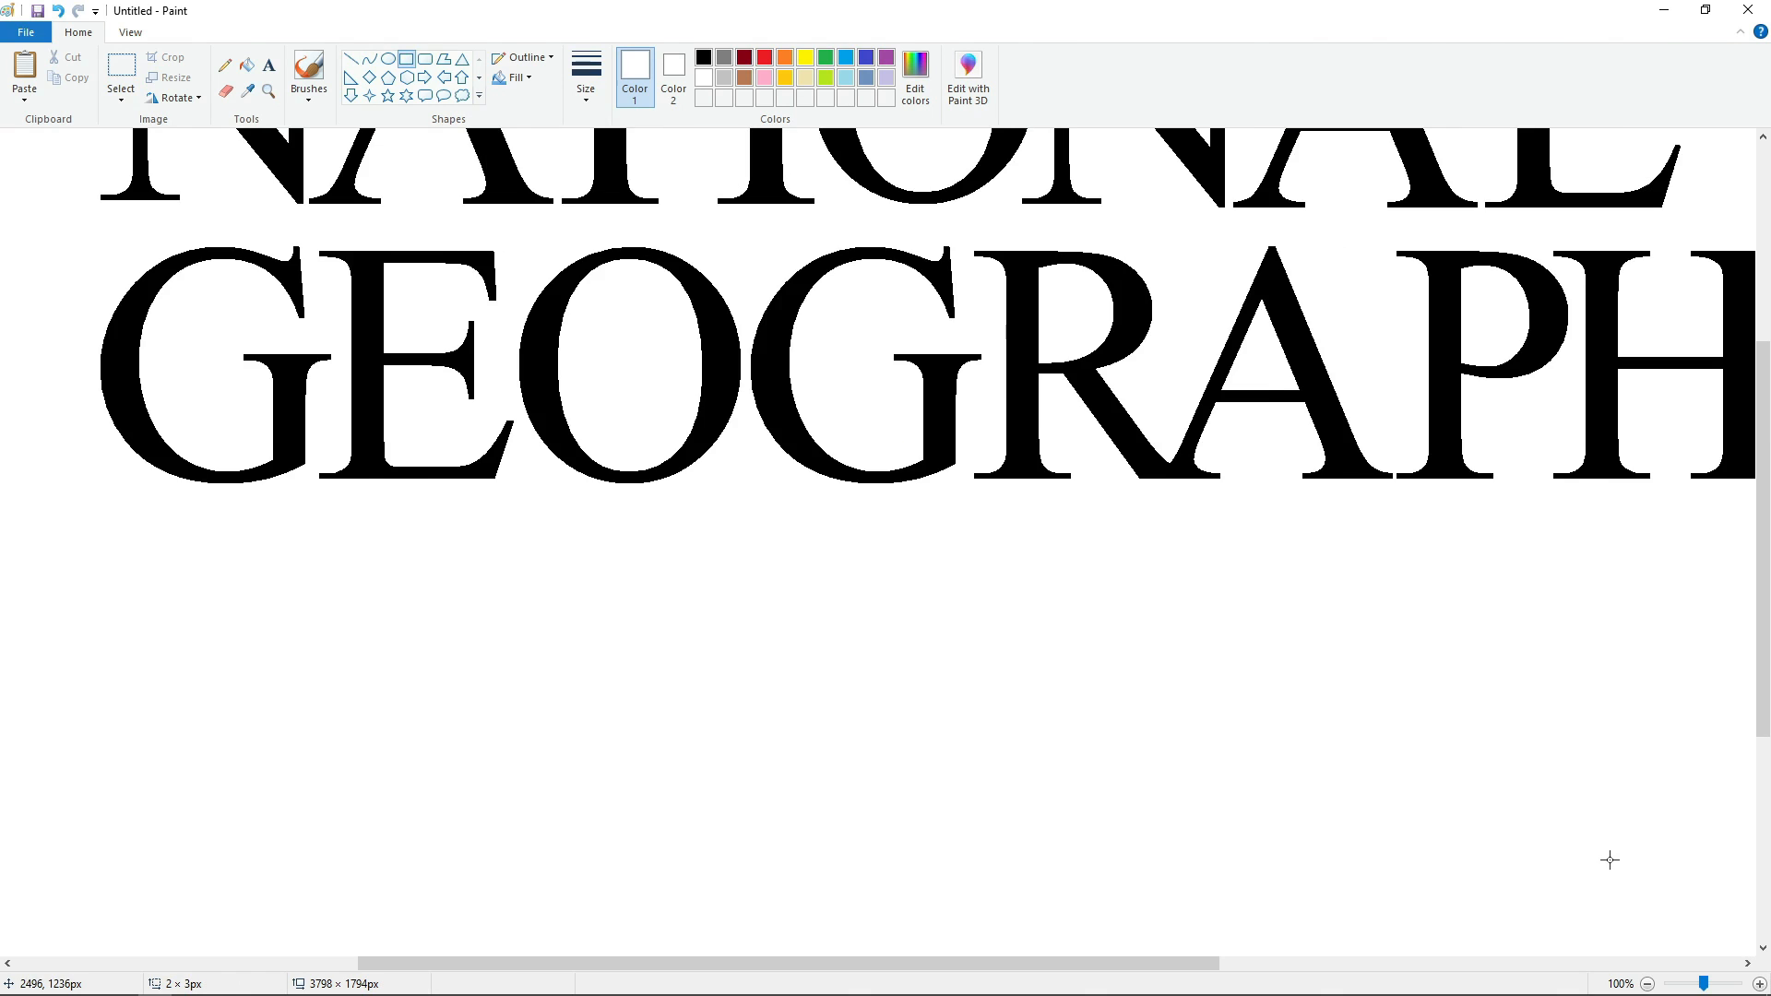
# Paste the word CHANNEL directly beneath GEOGRAPHIC, with its C aligned under the first G.
pyautogui.hotkey('ctrl', 'v')
pyautogui.moveTo(450, 374)
pyautogui.mouseDown()
pyautogui.moveTo(471, 419)
pyautogui.moveTo(476, 376)
pyautogui.mouseUp()
pyautogui.press('Down')
pyautogui.press('Down')
pyautogui.press('Down')
pyautogui.press('Down')
pyautogui.press('Down')
pyautogui.press('Down')
pyautogui.press('Down')
pyautogui.press('Down')
pyautogui.press('Down')
pyautogui.press('Down')
pyautogui.press('Down')
pyautogui.press('Down')
pyautogui.press('Down')
pyautogui.press('Down')
pyautogui.press('Down')
pyautogui.press('Down')
pyautogui.press('Down')
pyautogui.press('Down')
pyautogui.press('Down')
pyautogui.press('Down')
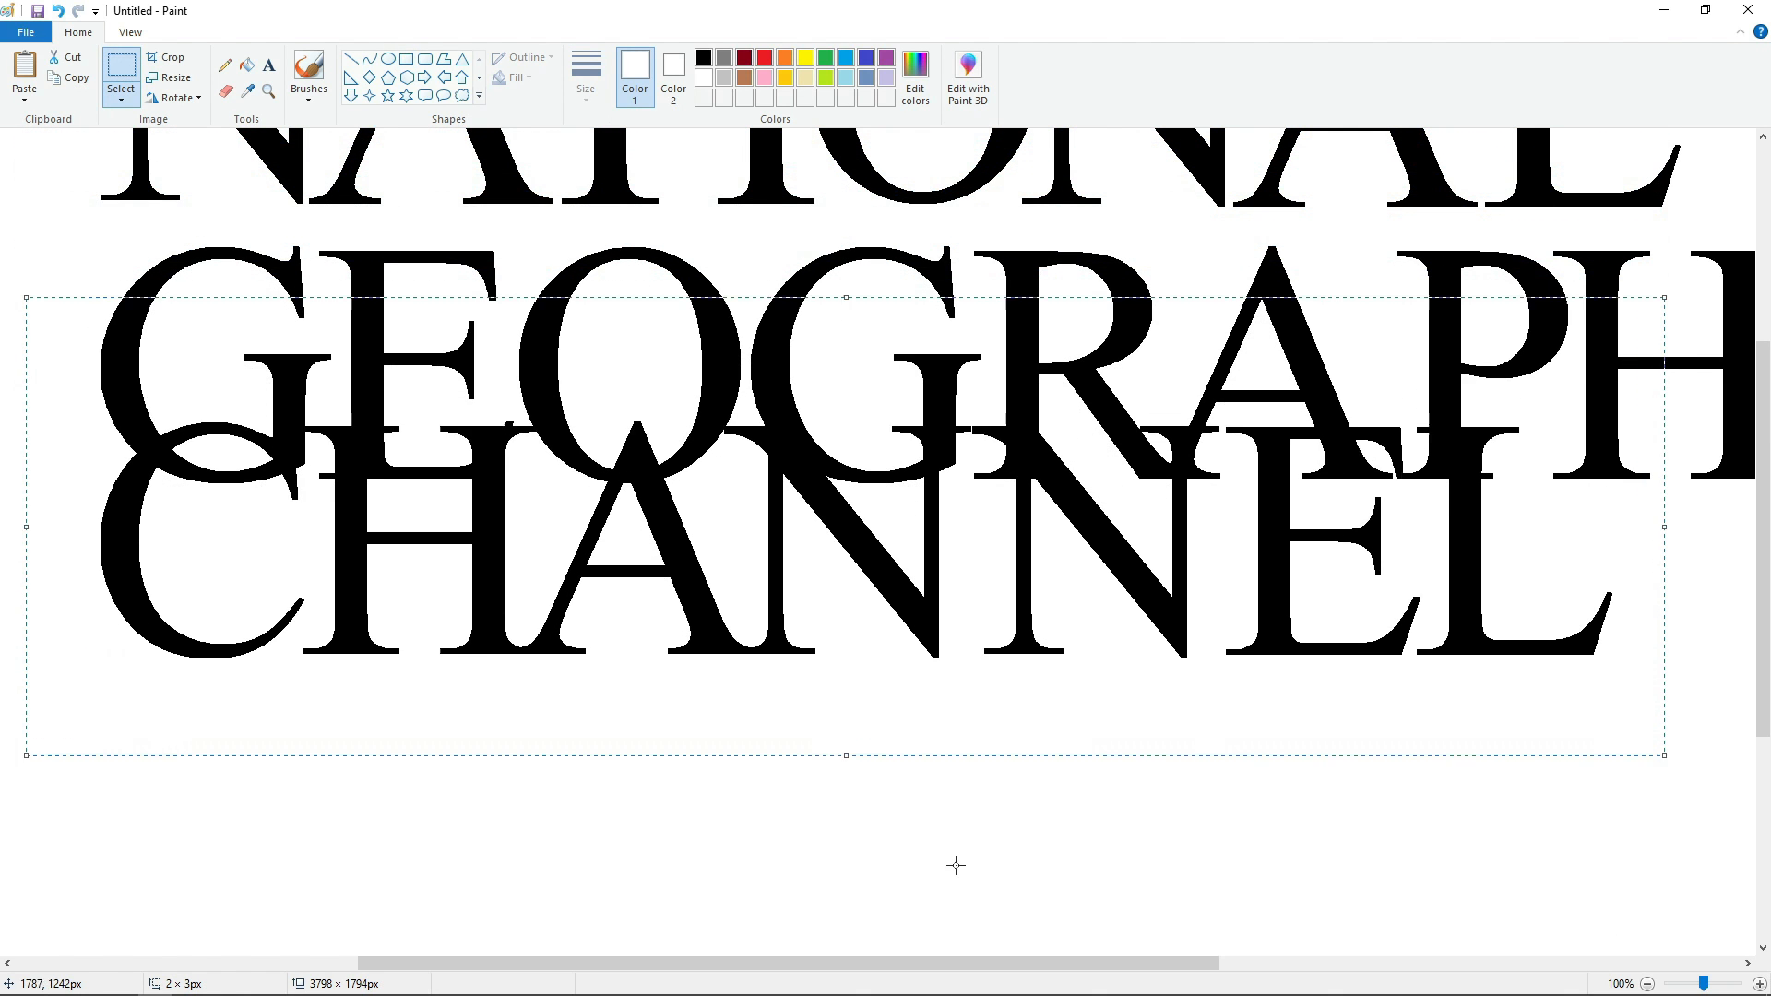
pyautogui.press('Down')
pyautogui.press('Down')
pyautogui.press('Down')
pyautogui.press('Down')
pyautogui.press('Down')
pyautogui.press('Down')
pyautogui.press('Down')
pyautogui.press('Down')
pyautogui.press('Down')
pyautogui.press('Down')
pyautogui.press('Down')
pyautogui.press('Down')
pyautogui.press('Down')
pyautogui.press('Down')
pyautogui.press('Down')
pyautogui.press('Down')
pyautogui.press('Down')
pyautogui.press('Down')
pyautogui.press('Down')
pyautogui.press('Down')
pyautogui.scroll(2, 955, 865)
pyautogui.scroll(-2, 987, 836)
pyautogui.press('Up')
pyautogui.press('Up')
pyautogui.press('Up')
pyautogui.press('Up')
pyautogui.press('Up')
pyautogui.press('Up')
pyautogui.press('Up')
pyautogui.press('Up')
pyautogui.press('Up')
pyautogui.press('Up')
pyautogui.press('Up')
pyautogui.press('Up')
pyautogui.press('Up')
pyautogui.press('Up')
pyautogui.press('Up')
pyautogui.press('Up')
pyautogui.press('Up')
pyautogui.press('Up')
pyautogui.press('Up')
pyautogui.press('Up')
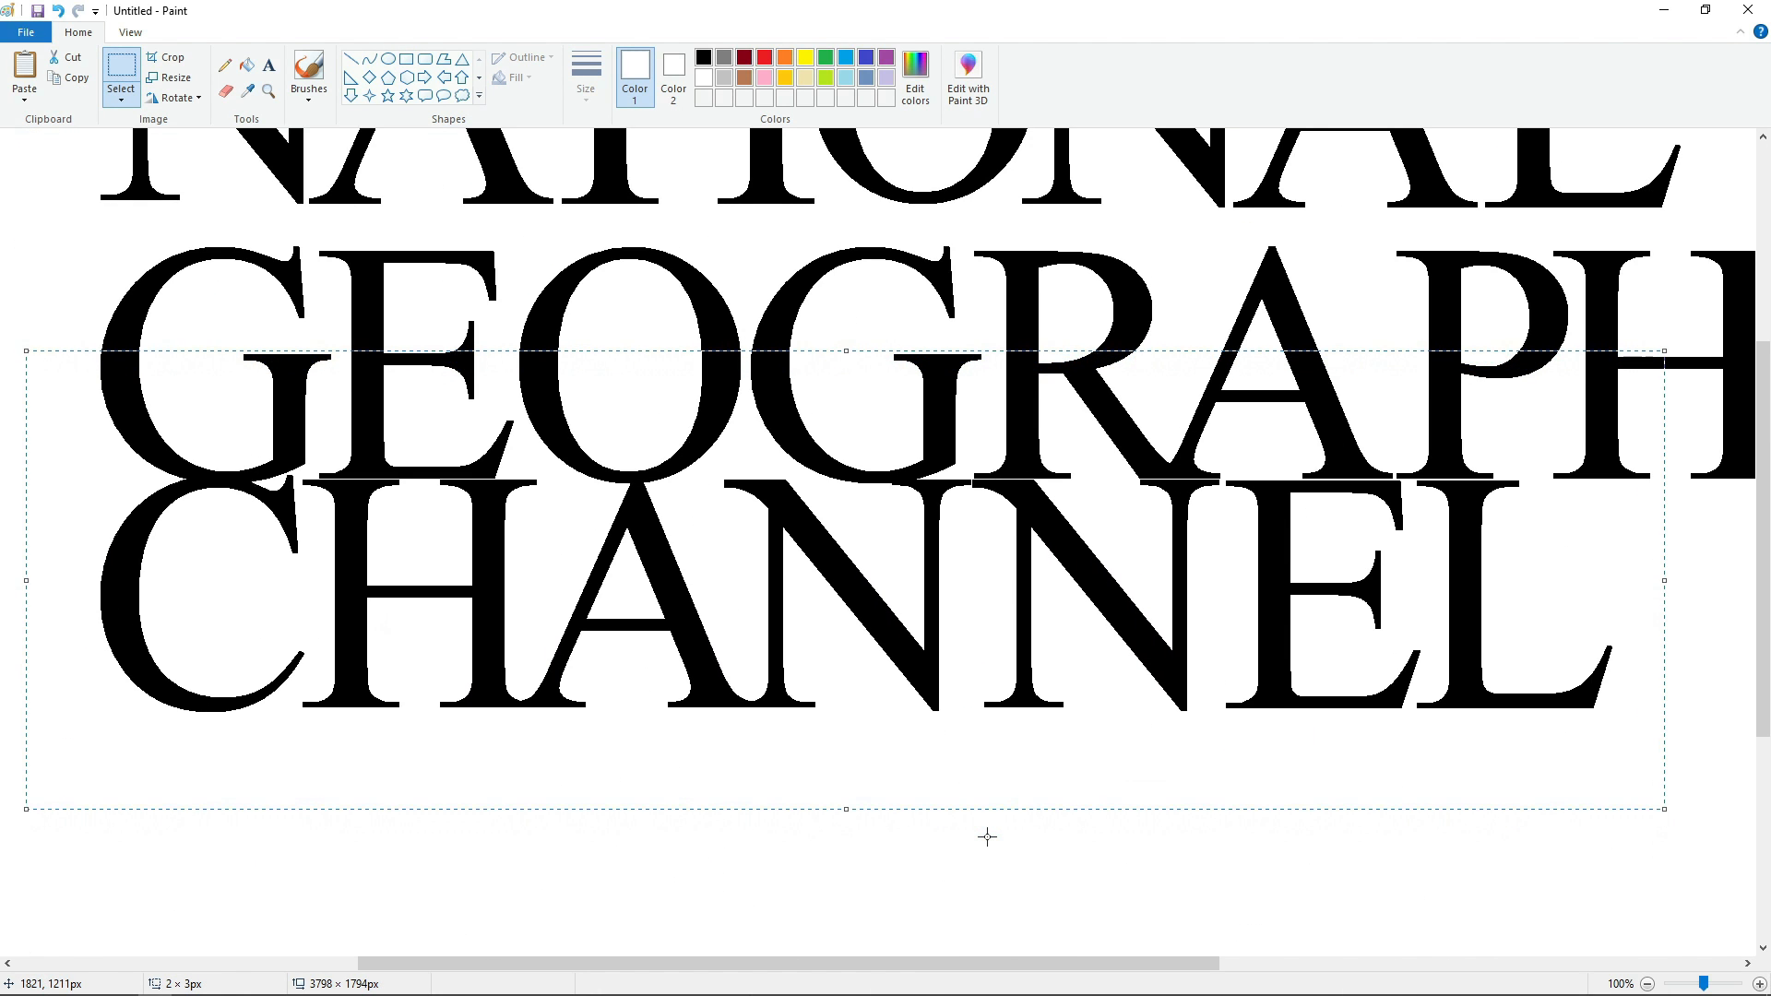
# Lower the pasted CHANNEL slightly to leave a narrow gap beneath GEOGRAPHIC, matching the gap between the two lines above.
pyautogui.press('Down')
pyautogui.press('Down')
pyautogui.press('Down')
pyautogui.press('Down')
pyautogui.press('Down')
pyautogui.press('Down')
pyautogui.press('Down')
pyautogui.press('Down')
pyautogui.press('Down')
pyautogui.press('Down')
pyautogui.press('Down')
pyautogui.press('Down')
pyautogui.press('Down')
pyautogui.press('Down')
pyautogui.press('Down')
pyautogui.press('Down')
pyautogui.press('Down')
pyautogui.press('Down')
pyautogui.press('Down')
pyautogui.press('Down')
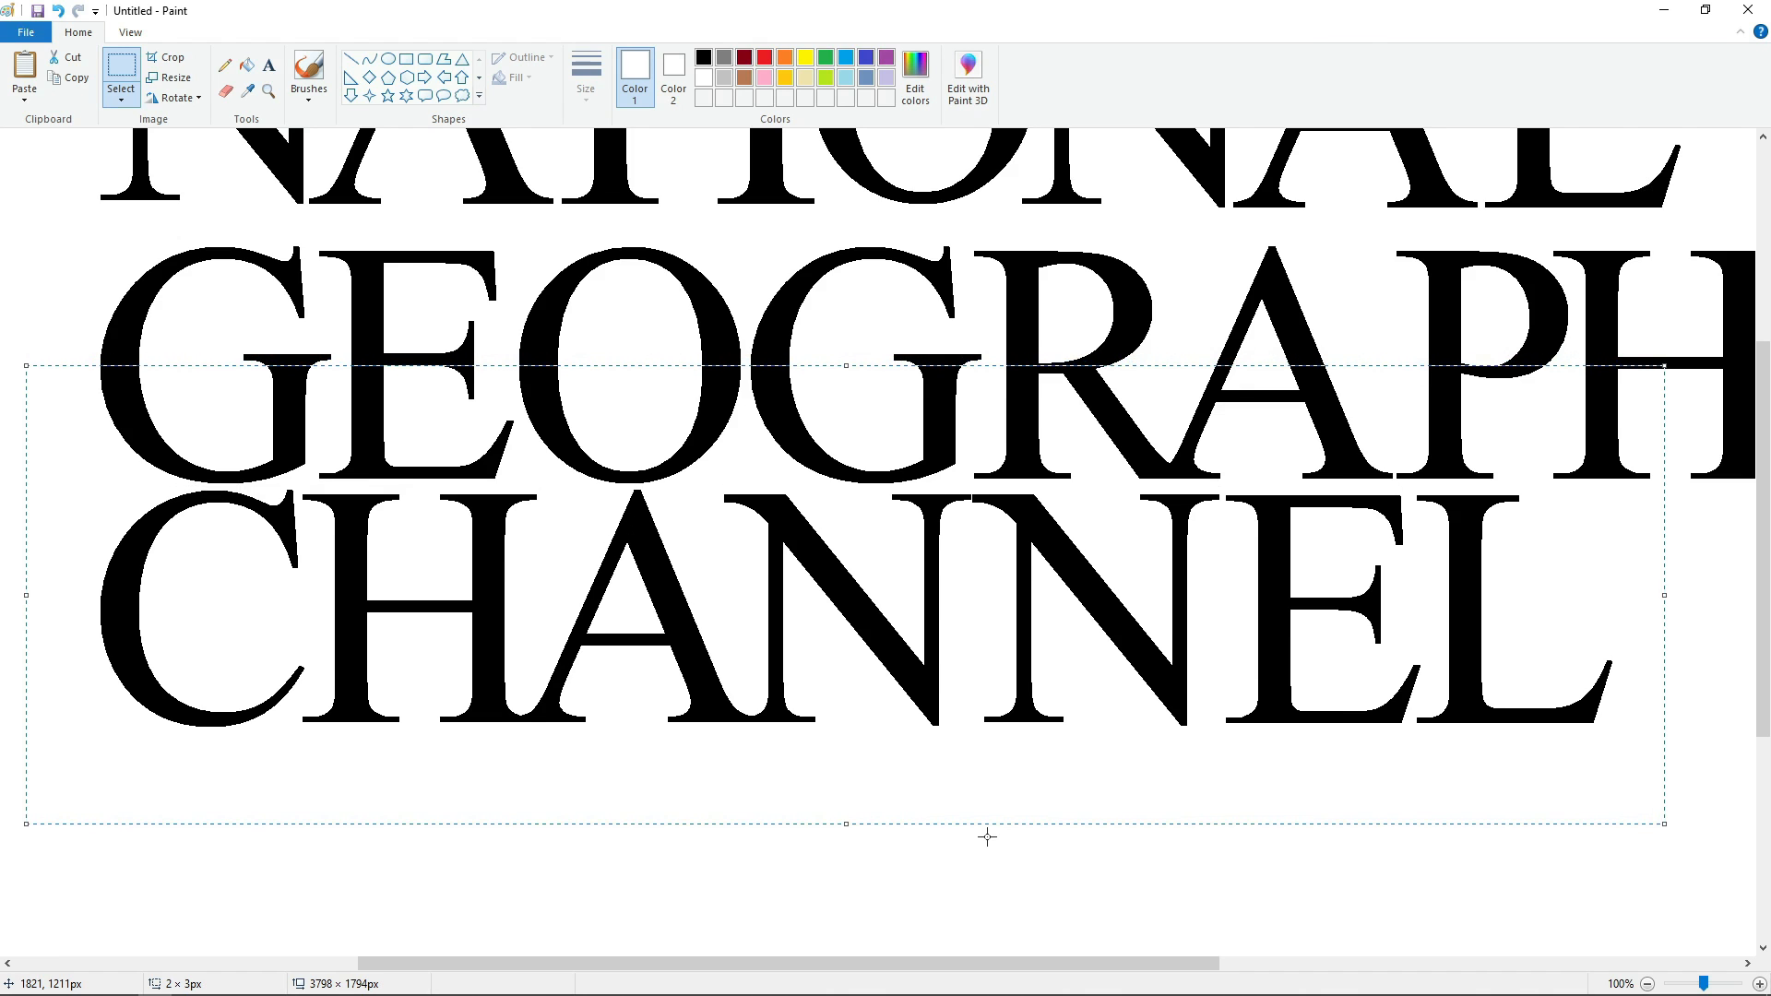
pyautogui.press('Down')
pyautogui.press('Down')
pyautogui.press('Down')
pyautogui.press('Down')
pyautogui.press('Down')
pyautogui.press('Down')
pyautogui.press('Down')
pyautogui.press('Down')
pyautogui.press('Down')
pyautogui.press('Down')
pyautogui.press('Down')
pyautogui.press('Down')
pyautogui.press('Down')
pyautogui.press('Down')
pyautogui.press('Down')
pyautogui.press('Down')
pyautogui.press('Down')
pyautogui.press('Down')
pyautogui.press('Down')
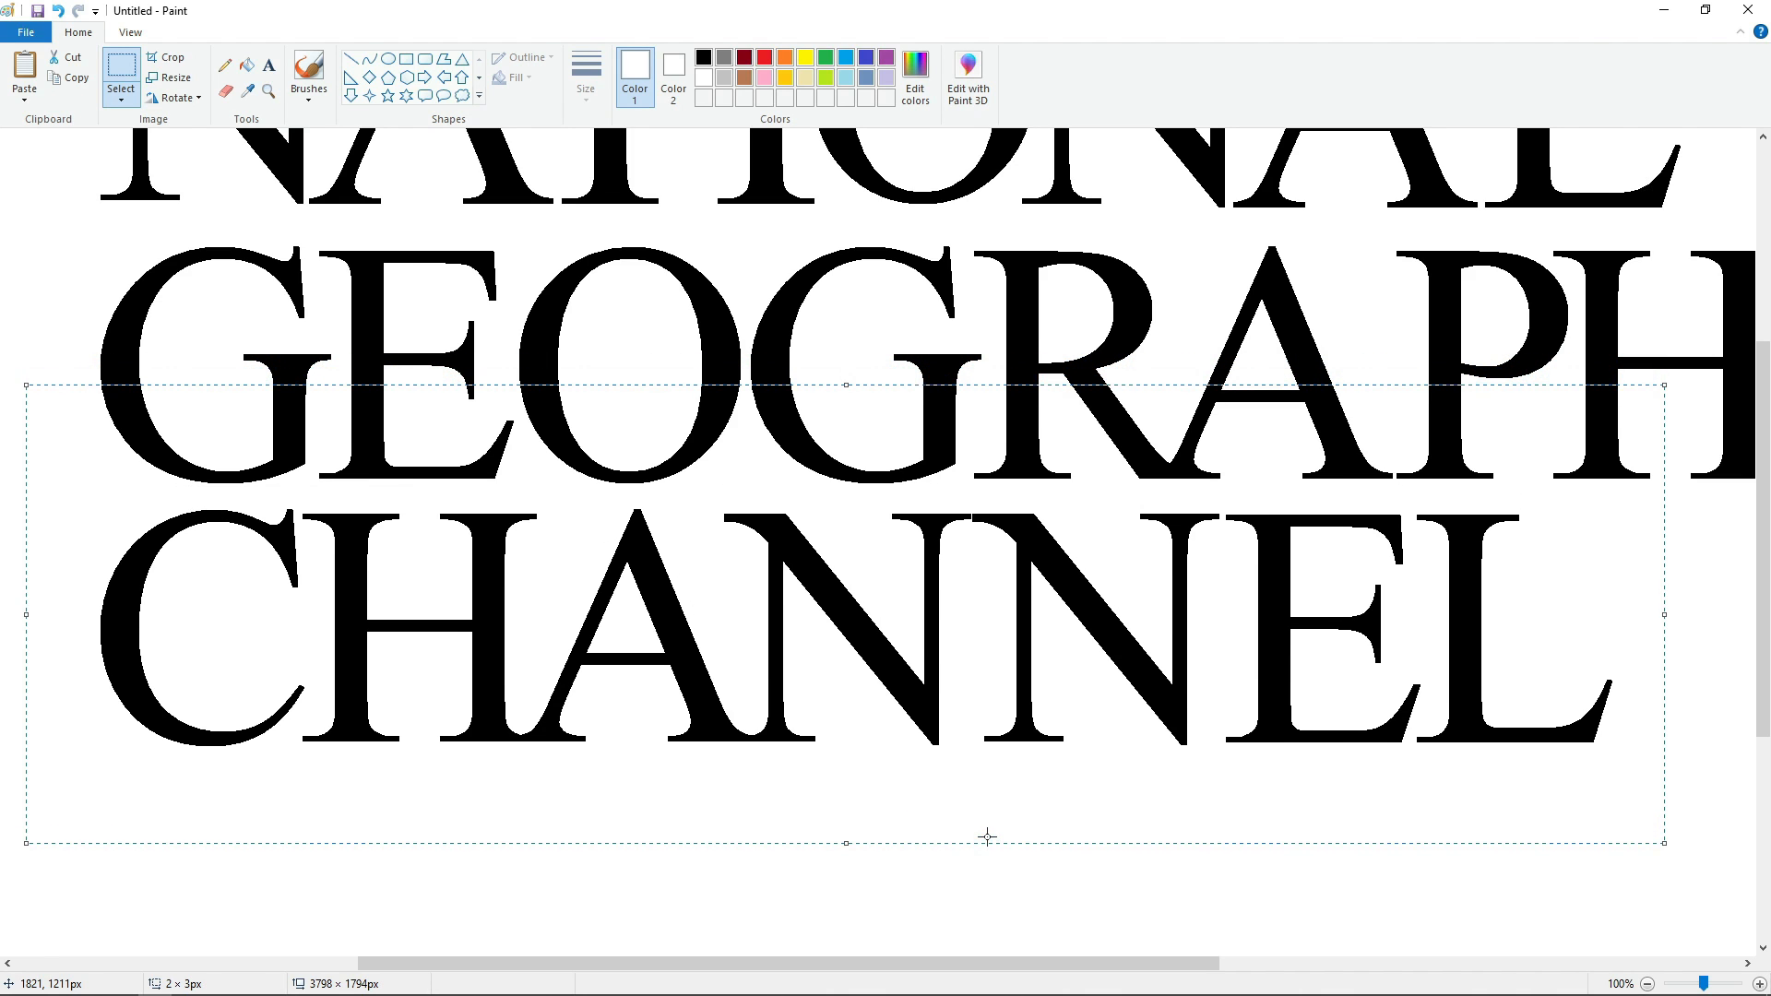
pyautogui.press('Down')
pyautogui.press('Down')
pyautogui.press('Down')
pyautogui.press('Down')
pyautogui.press('Down')
pyautogui.press('Down')
pyautogui.press('Down')
pyautogui.press('Down')
# Cut the whole three-line text and paste it farther right and lower, leaving room for a frame beside it.
pyautogui.click(1647, 984)
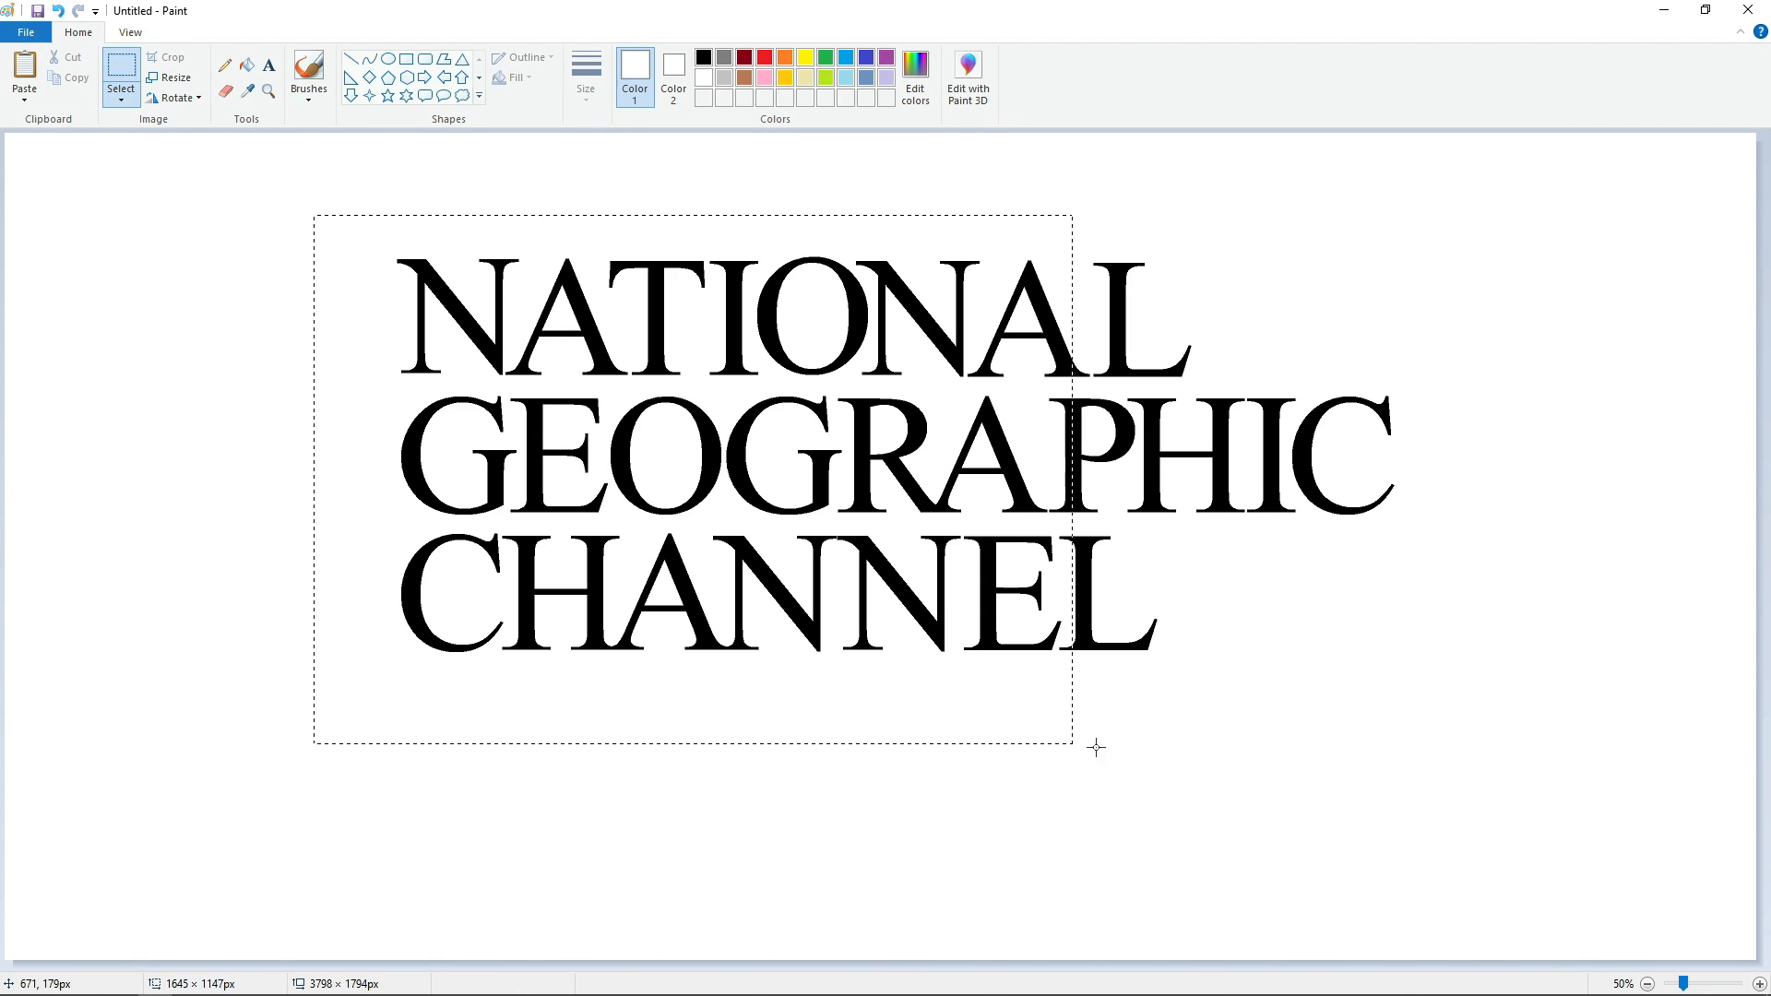
pyautogui.moveTo(1096, 747); pyautogui.dragTo(1582, 803)
pyautogui.hotkey('ctrl', 'x')
pyautogui.hotkey('ctrl', 'v')
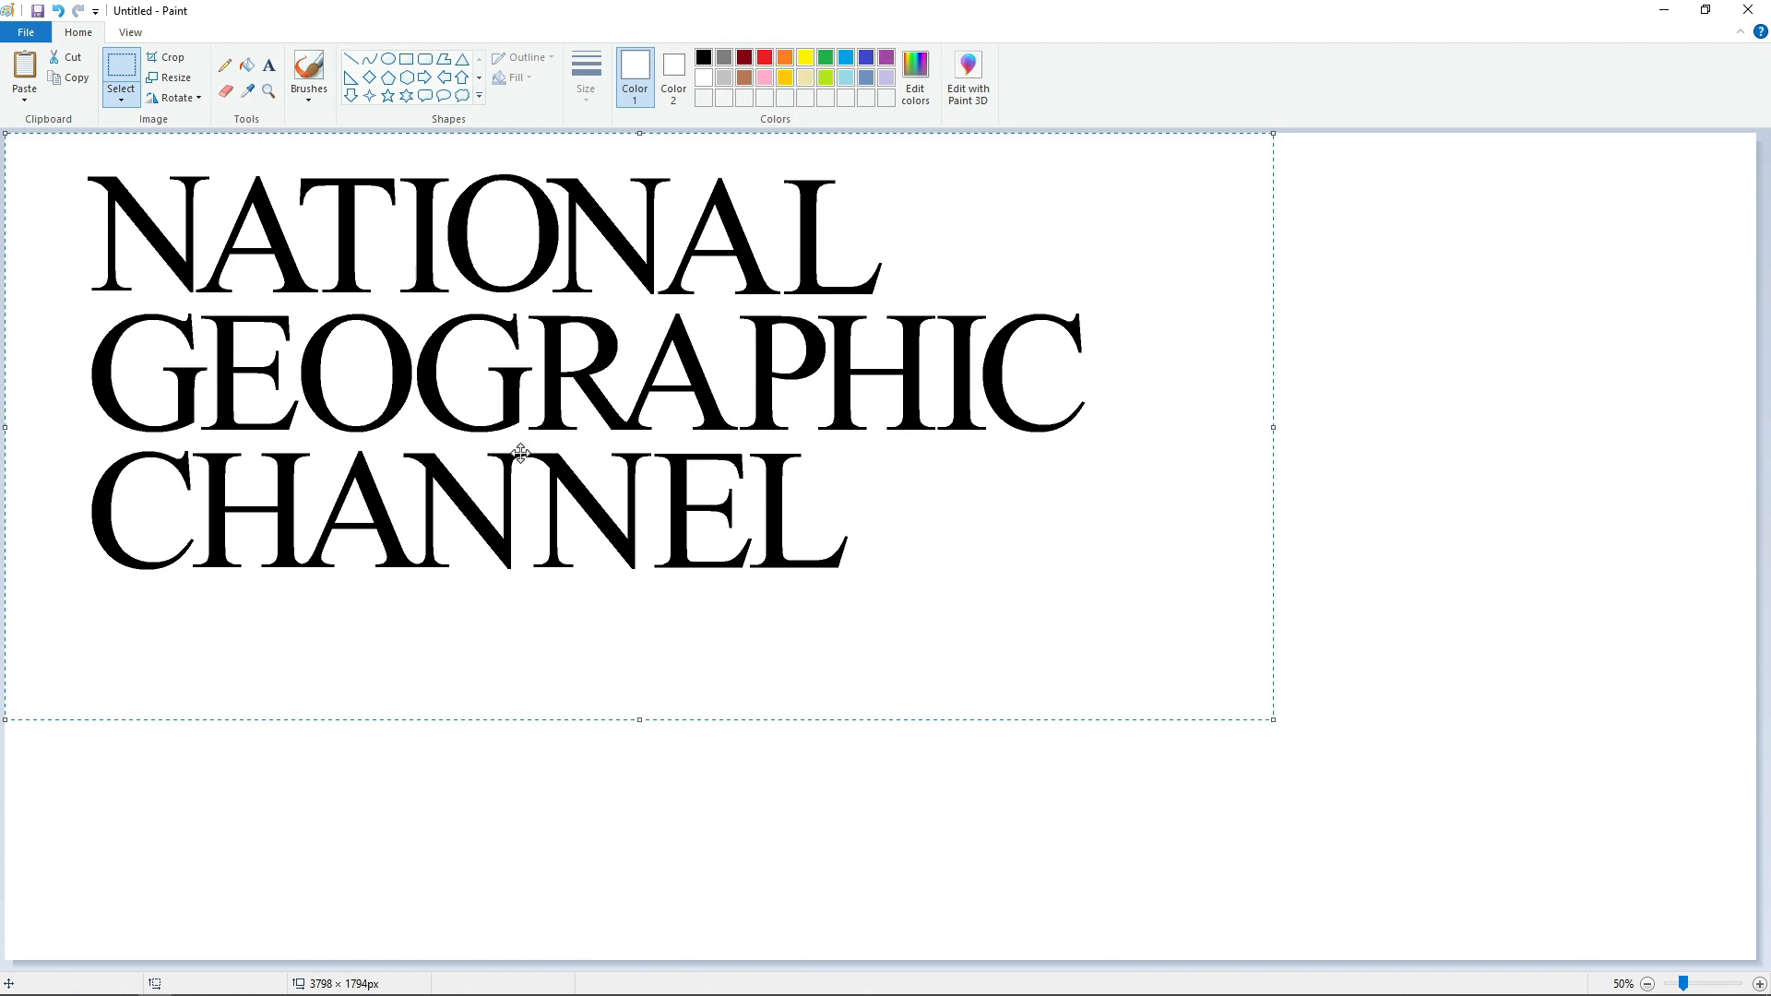
pyautogui.moveTo(585, 466); pyautogui.dragTo(1006, 567)
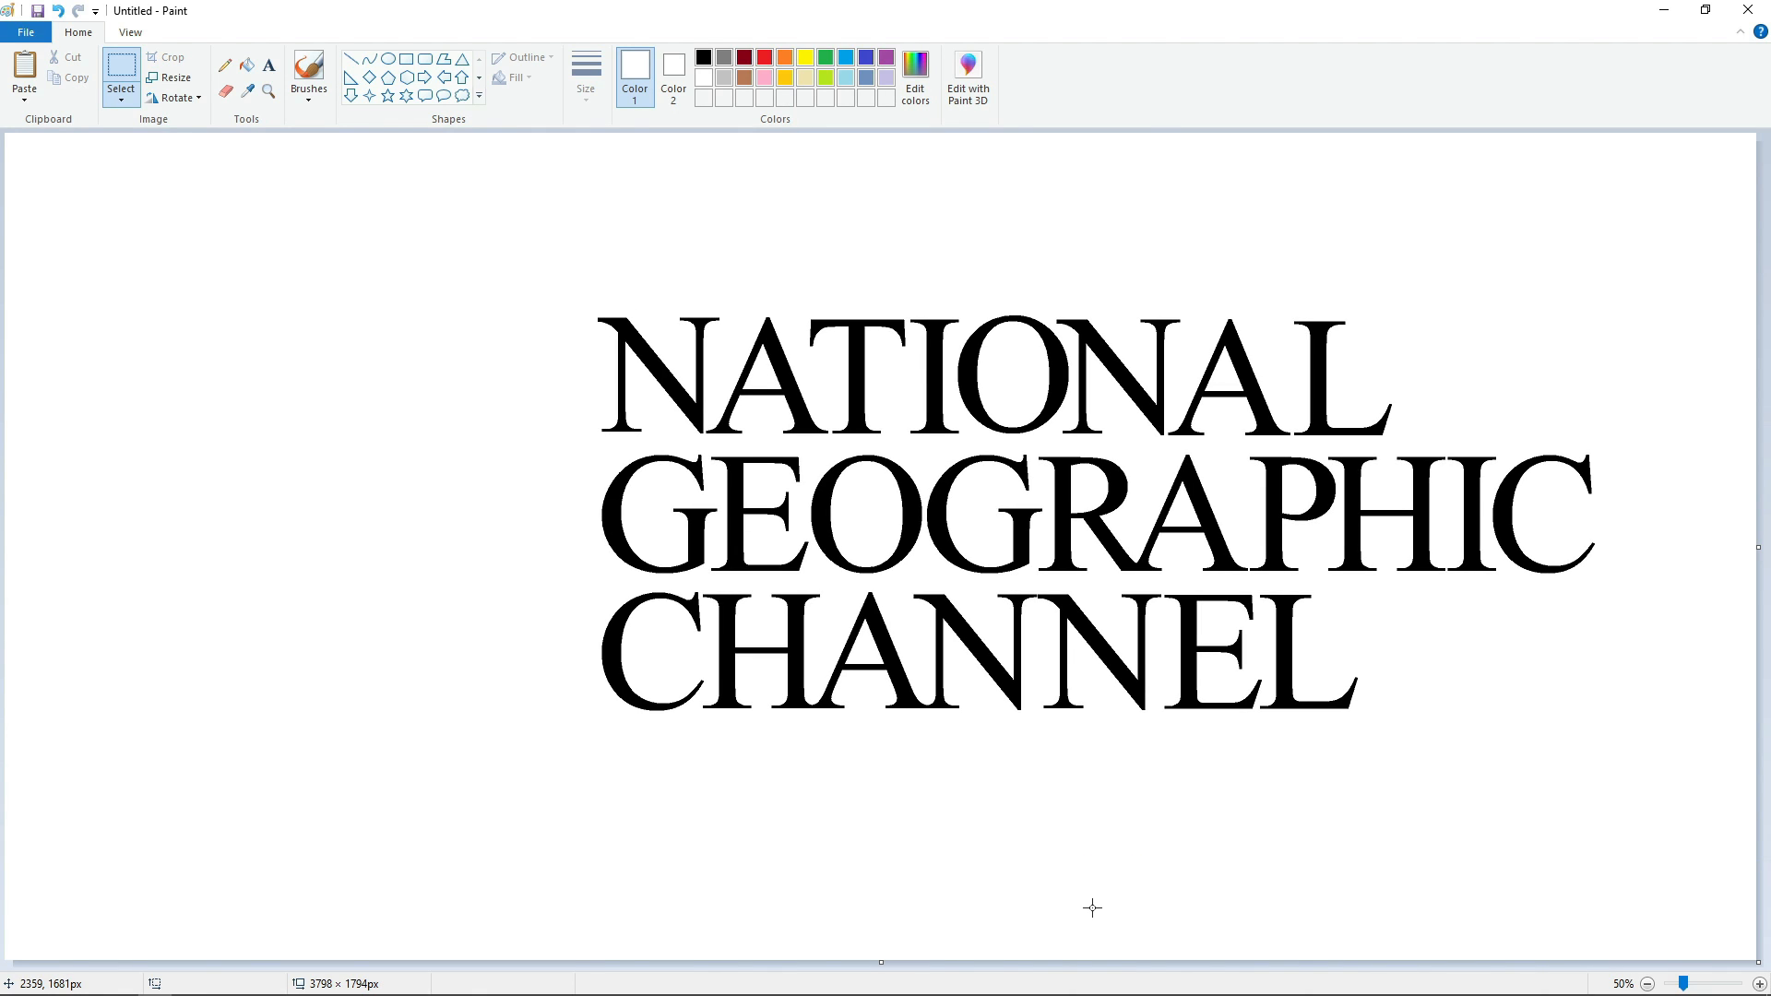
# Draw a black-outlined rectangle beside the text, about 761 × 857 px, with its height matched to the three text lines.
pyautogui.click(406, 59)
pyautogui.click(704, 57)
pyautogui.moveTo(196, 306)
pyautogui.mouseDown()
pyautogui.moveTo(535, 671)
pyautogui.moveTo(546, 720)
pyautogui.mouseUp()
pyautogui.moveTo(375, 555); pyautogui.dragTo(415, 569)
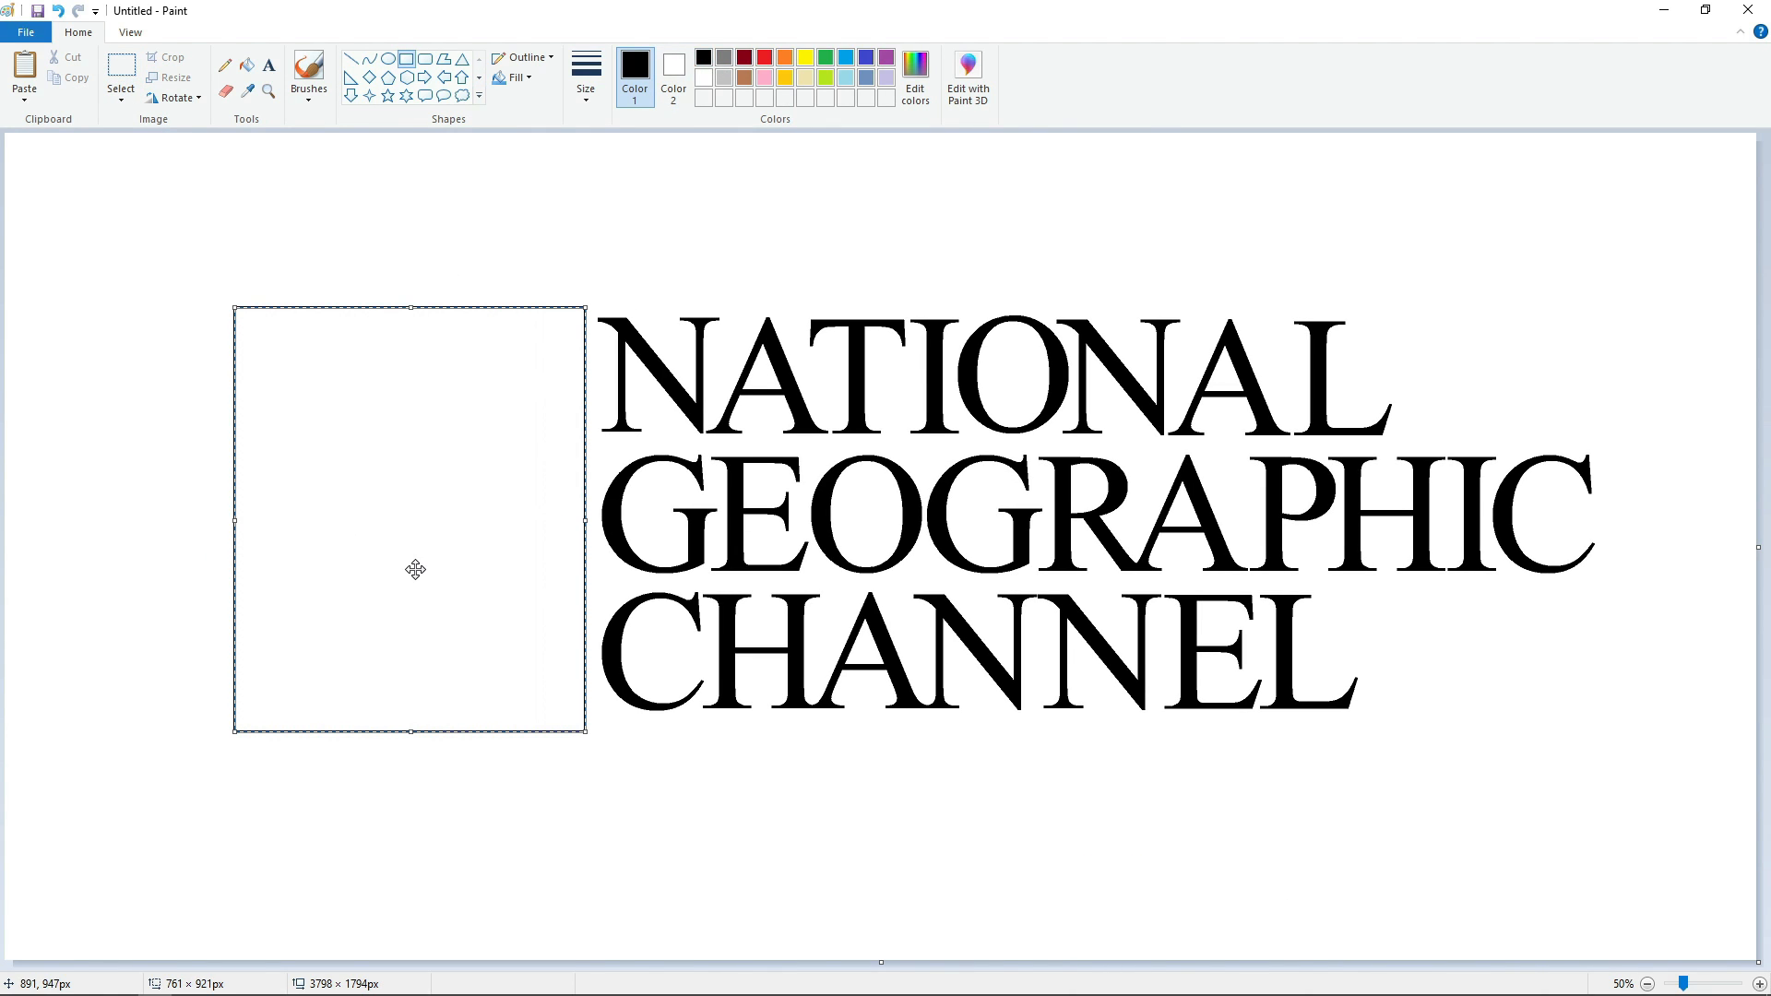
pyautogui.moveTo(413, 718); pyautogui.dragTo(413, 713)
pyautogui.press('Right')
pyautogui.press('Right')
pyautogui.press('Right')
pyautogui.press('Right')
pyautogui.press('Right')
pyautogui.press('Right')
pyautogui.press('Right')
pyautogui.press('Right')
pyautogui.press('Right')
pyautogui.press('Right')
pyautogui.press('Right')
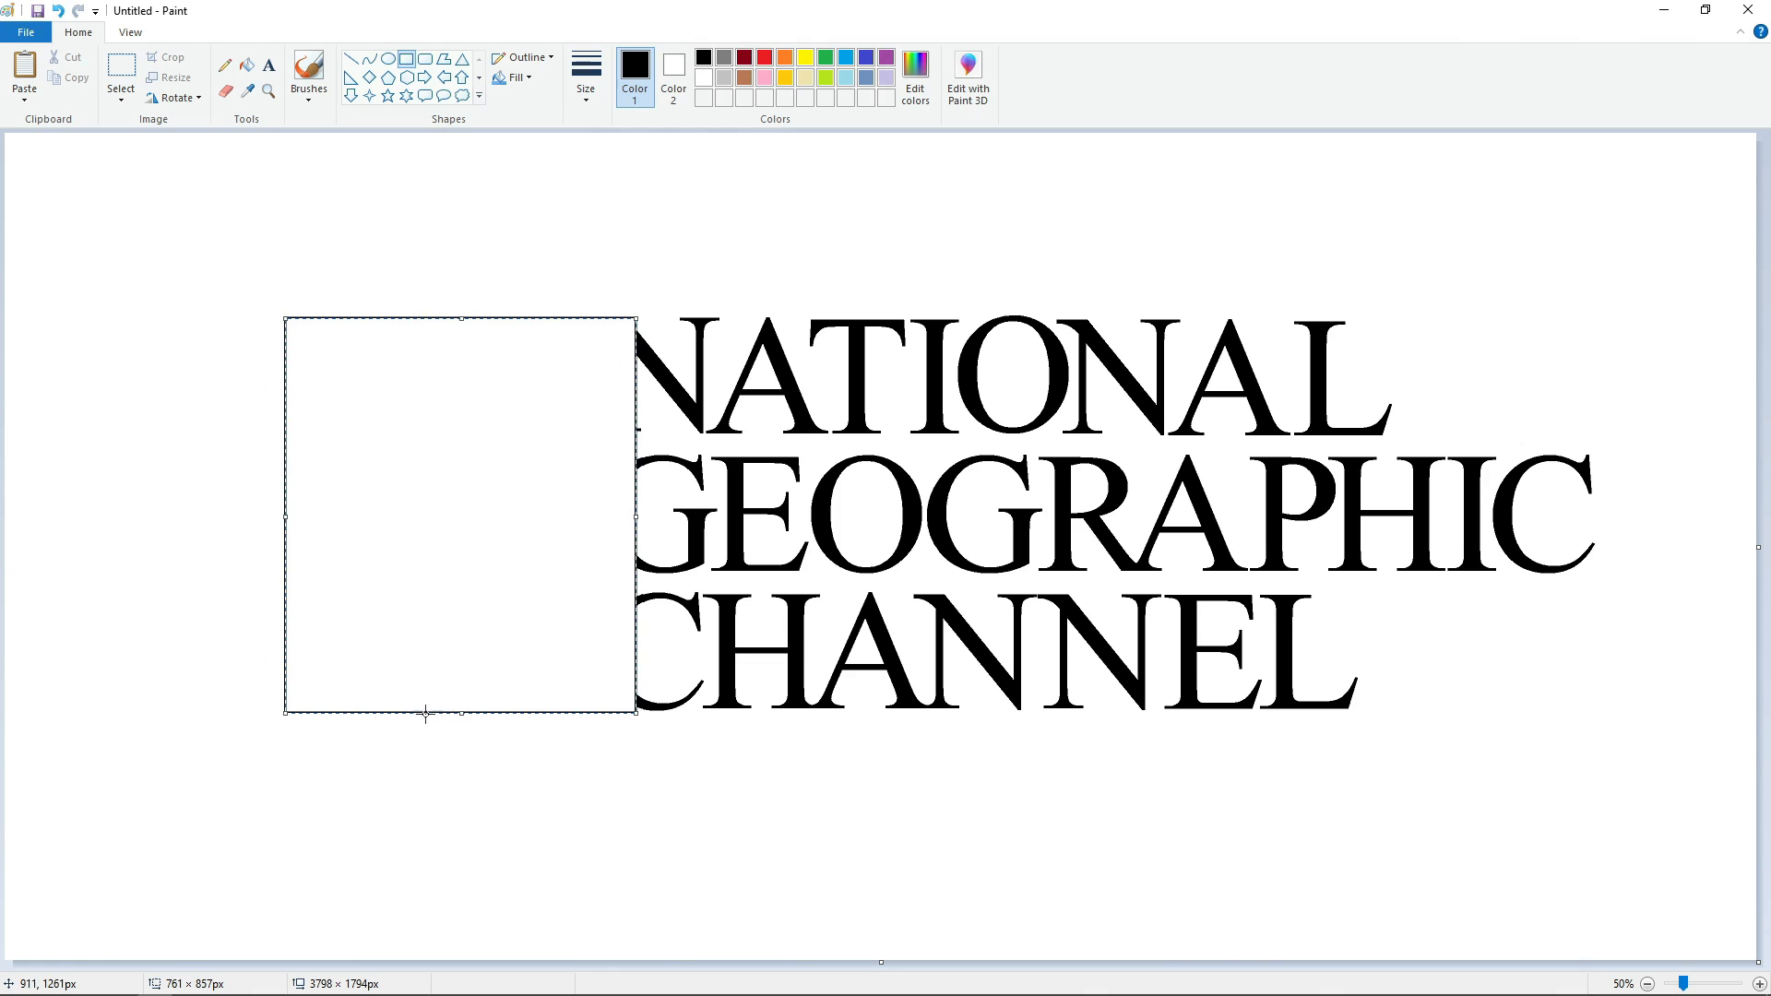
# Remove the rectangle's fill, narrow it to about 678 × 852 px and place it just left of the text.
pyautogui.click(515, 79)
pyautogui.click(522, 99)
pyautogui.press('Right')
pyautogui.press('Right')
pyautogui.press('Right')
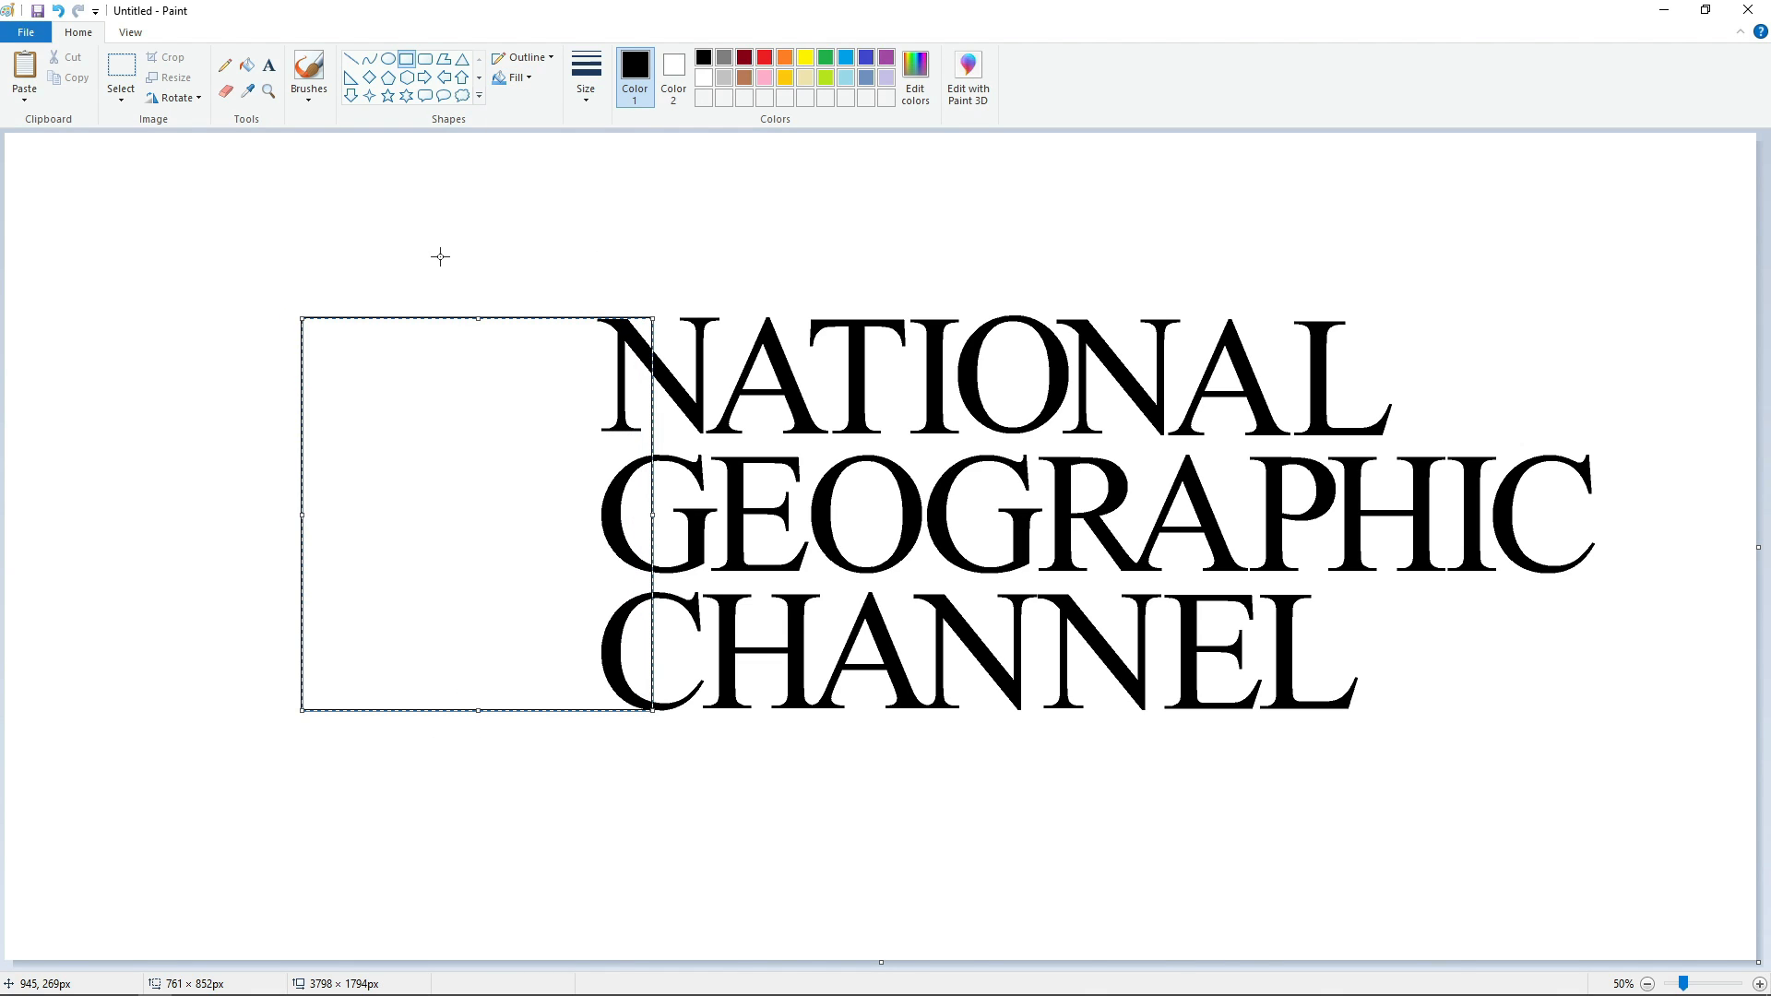
pyautogui.press('Left')
pyautogui.press('Left')
pyautogui.press('Left')
pyautogui.press('Left')
pyautogui.press('Left')
pyautogui.press('Left')
pyautogui.press('Left')
pyautogui.press('Left')
pyautogui.press('Left')
pyautogui.press('Left')
pyautogui.press('Left')
pyautogui.press('Left')
pyautogui.press('Left')
pyautogui.press('Left')
pyautogui.press('Left')
pyautogui.press('Left')
pyautogui.press('Left')
pyautogui.press('Left')
pyautogui.press('Left')
pyautogui.press('Left')
pyautogui.moveTo(213, 515); pyautogui.dragTo(250, 523)
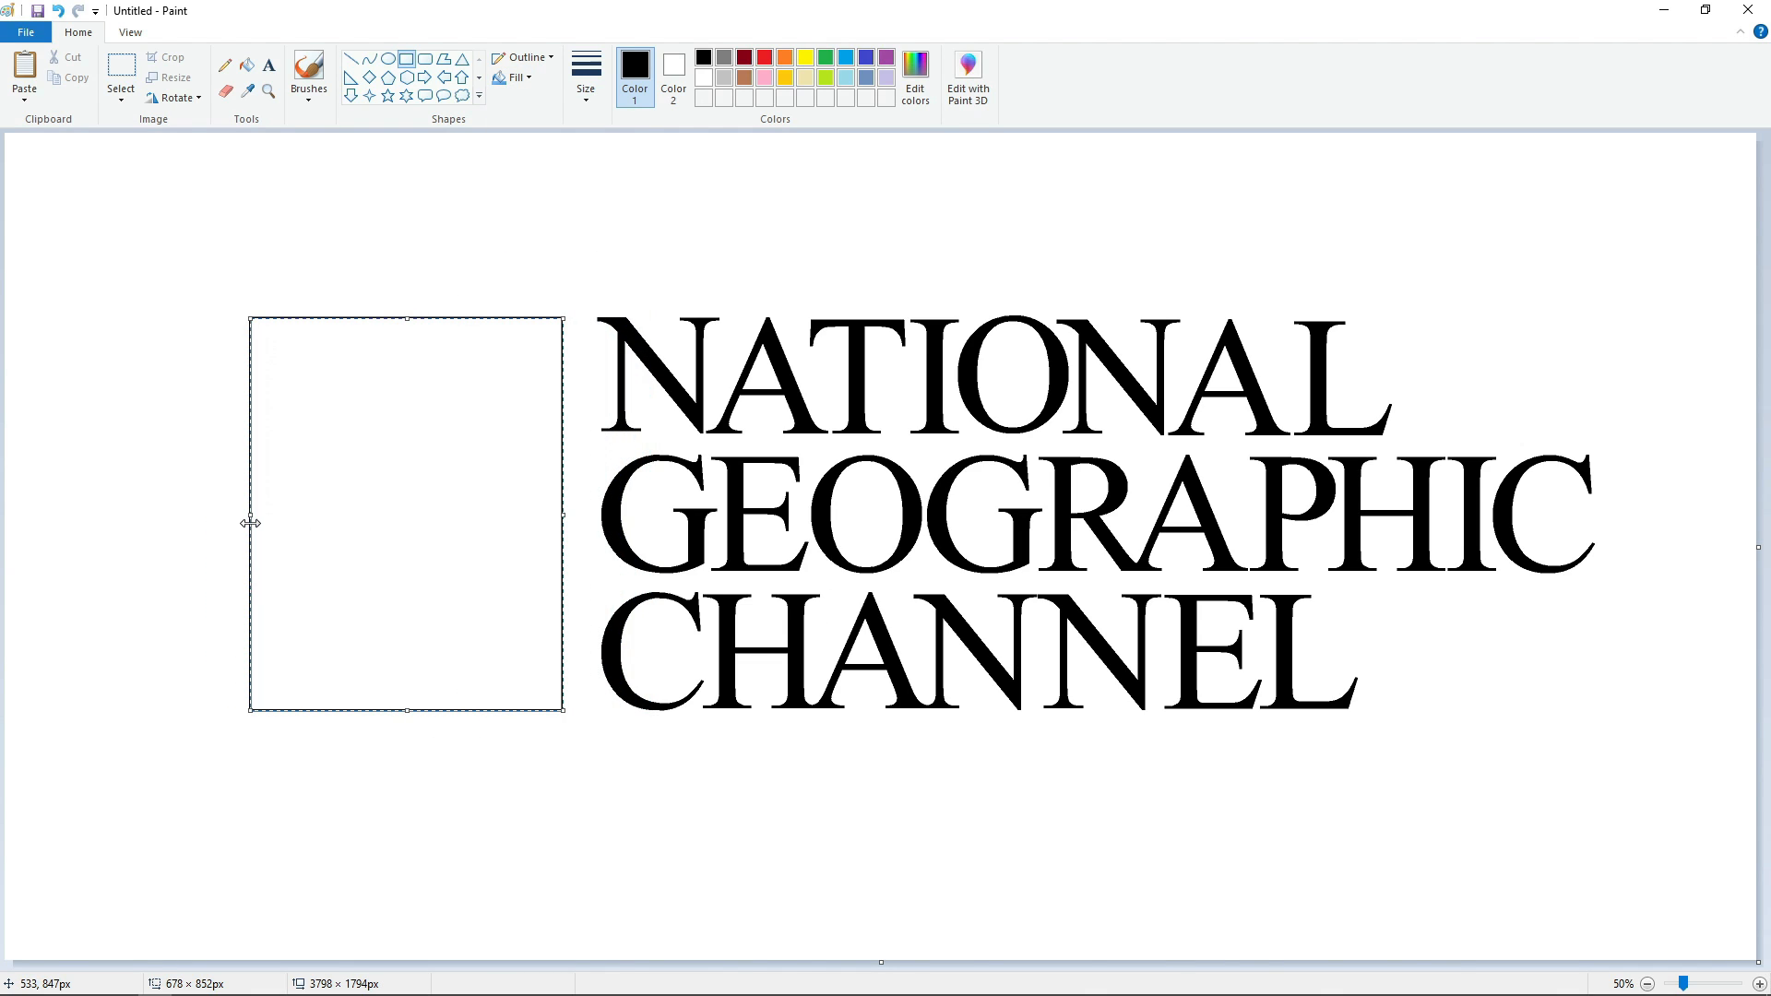
pyautogui.press('Escape')
# Draw a smaller rectangle about 530 × 703 px centred inside the first, leaving an even border all around.
pyautogui.moveTo(276, 343); pyautogui.dragTo(534, 682)
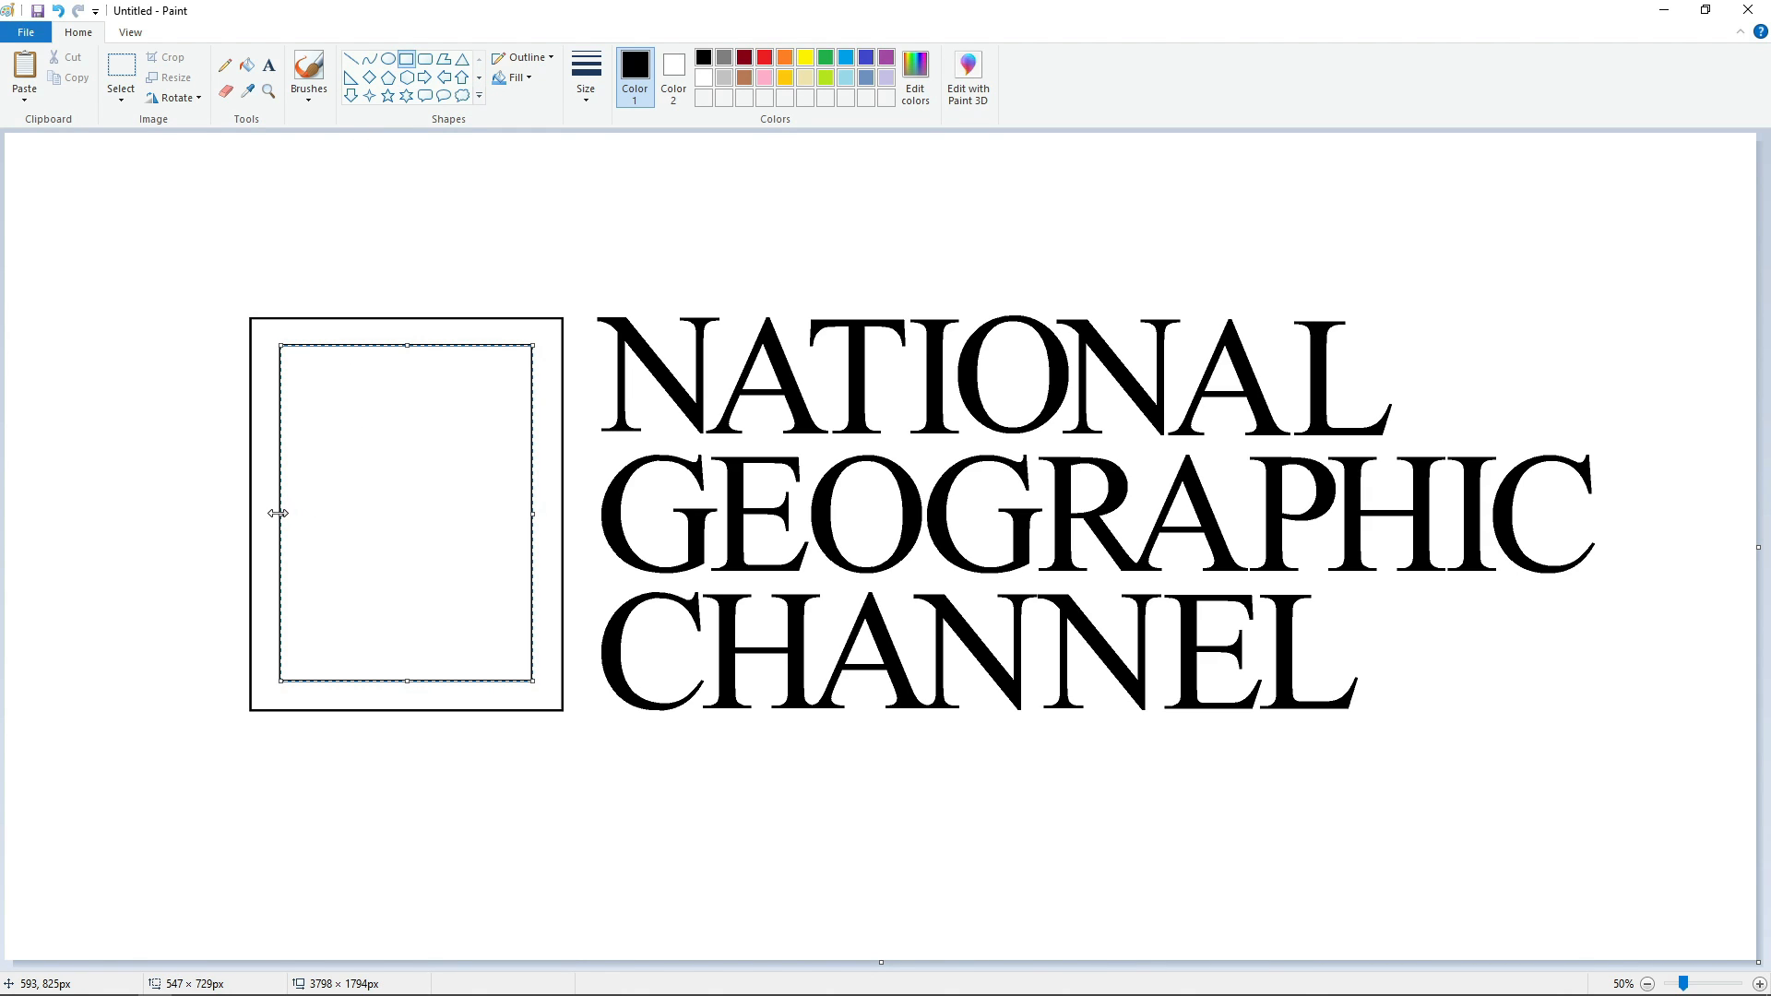
pyautogui.moveTo(279, 514); pyautogui.dragTo(287, 514)
pyautogui.moveTo(413, 341); pyautogui.dragTo(413, 349)
pyautogui.press('Left')
pyautogui.press('Left')
pyautogui.press('Left')
pyautogui.press('Left')
pyautogui.moveTo(411, 680); pyautogui.dragTo(412, 674)
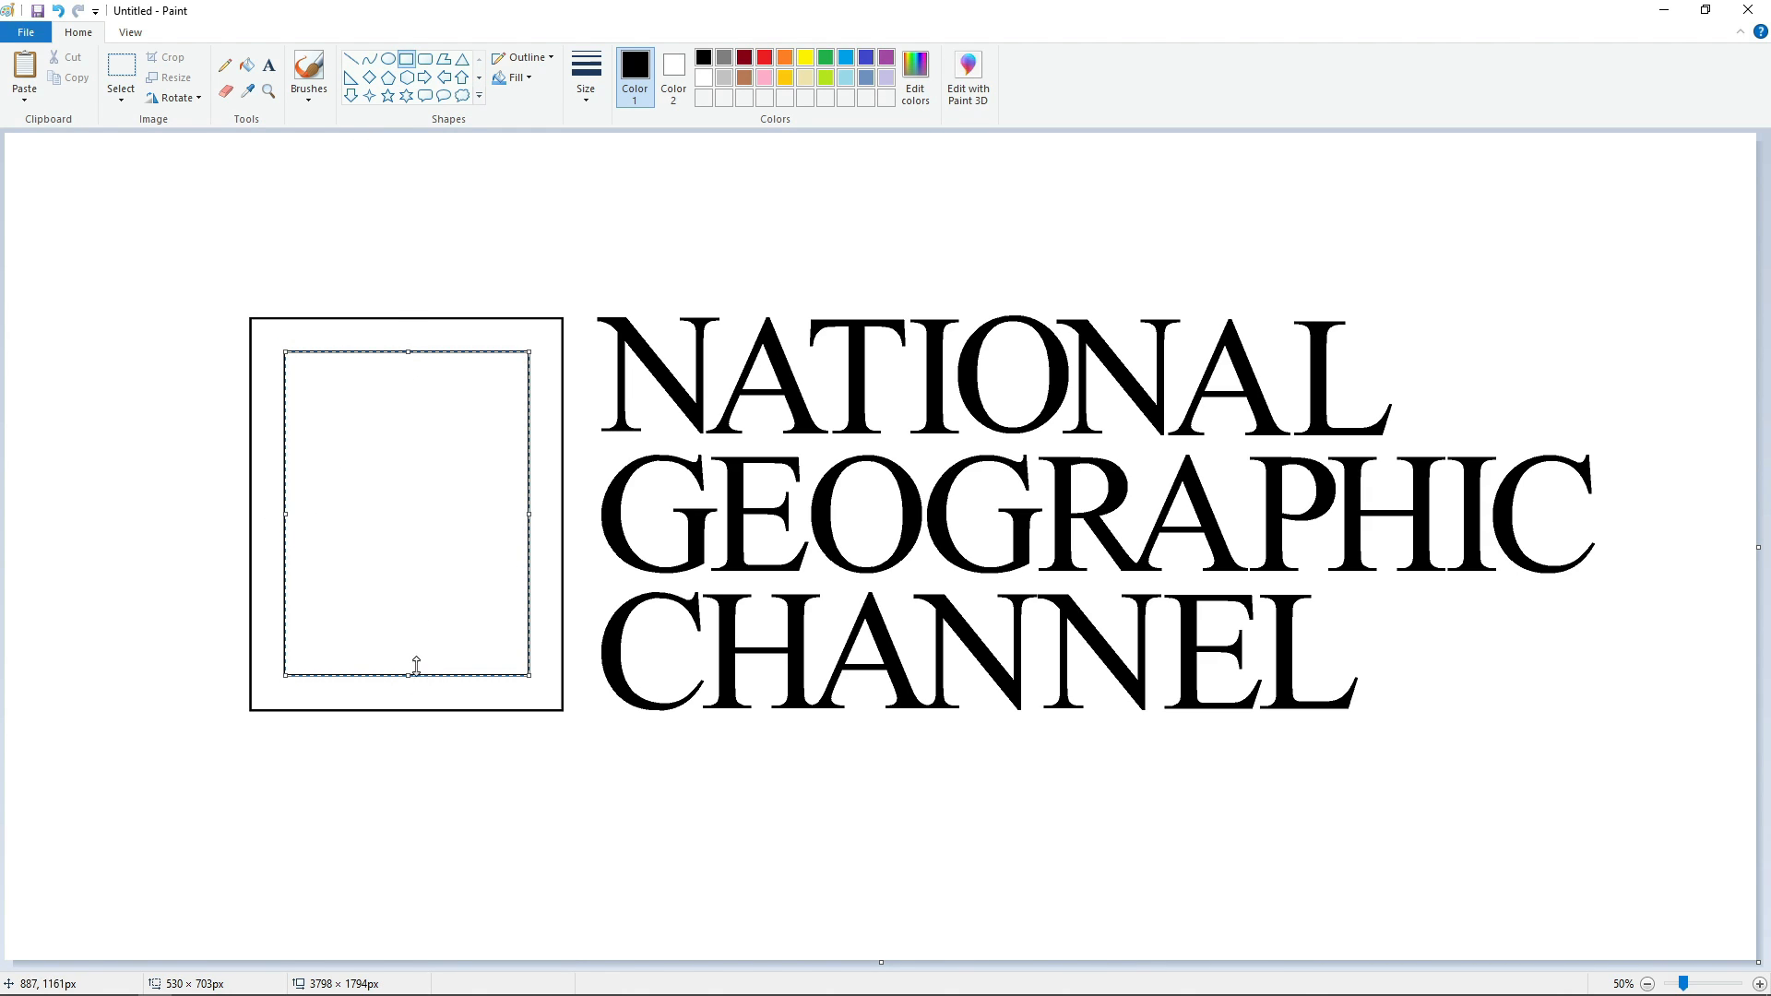
pyautogui.press('Escape')
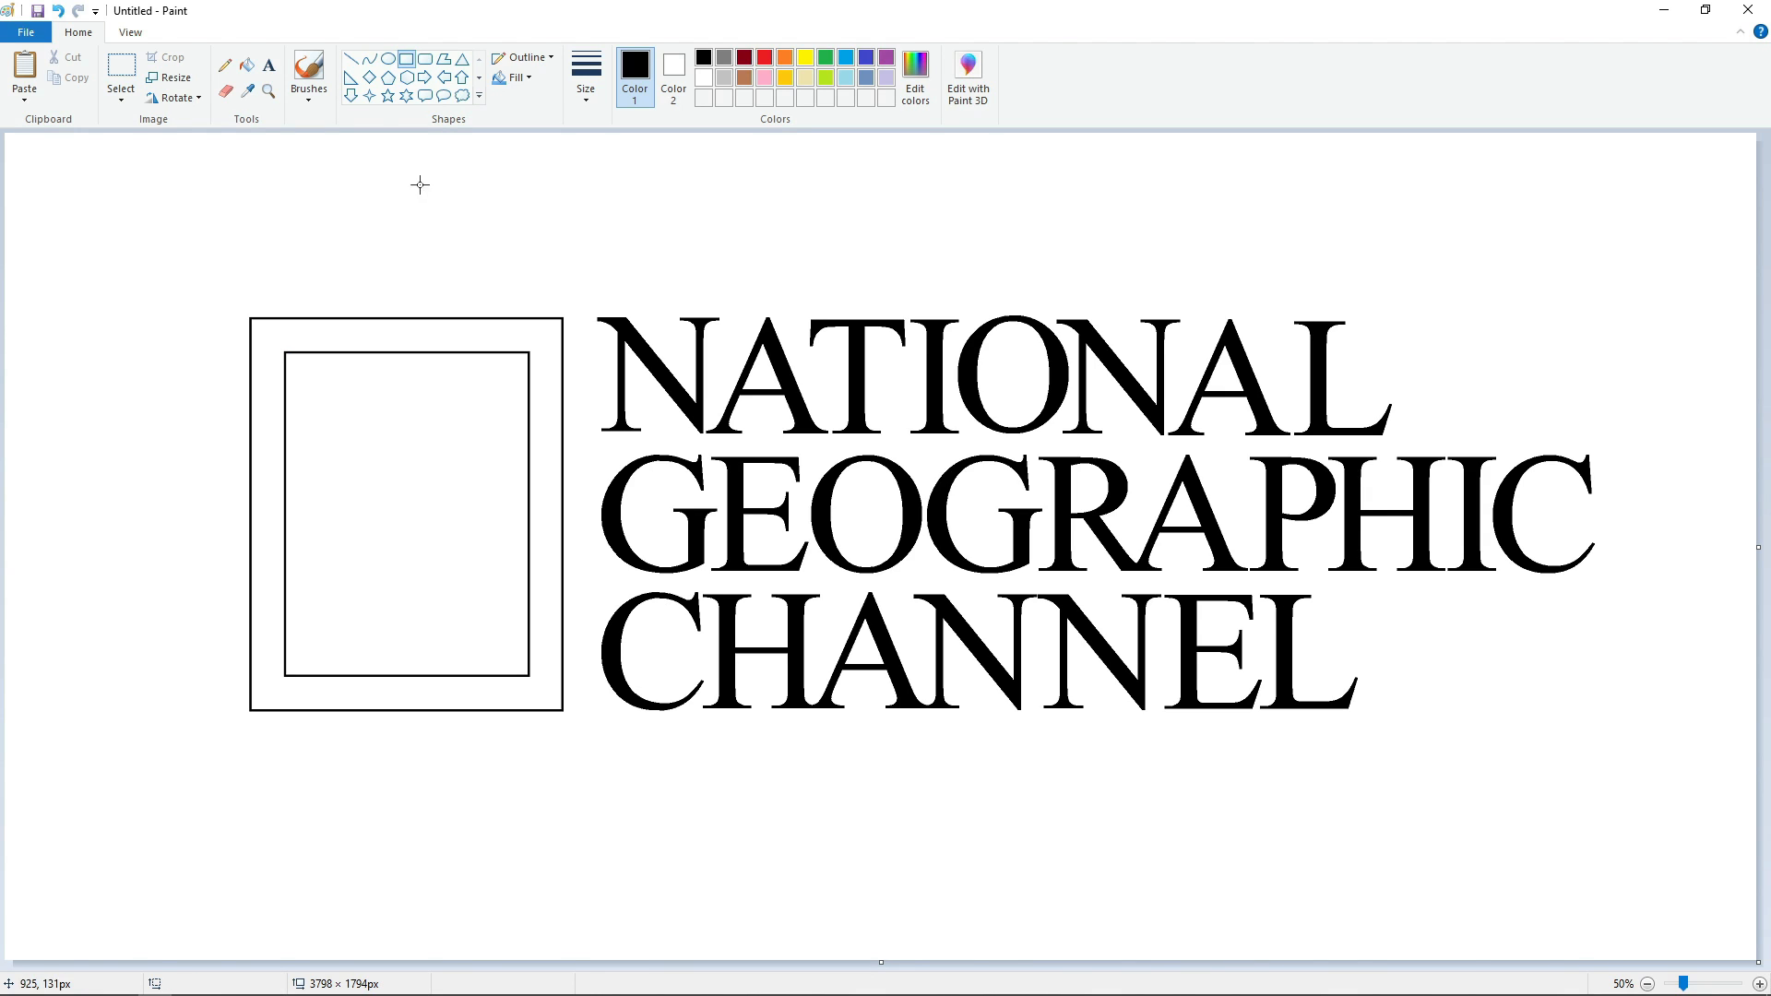
# Flood-fill the border between the two rectangles, finishing with a custom golden yellow.
pyautogui.click(246, 64)
pyautogui.click(406, 329)
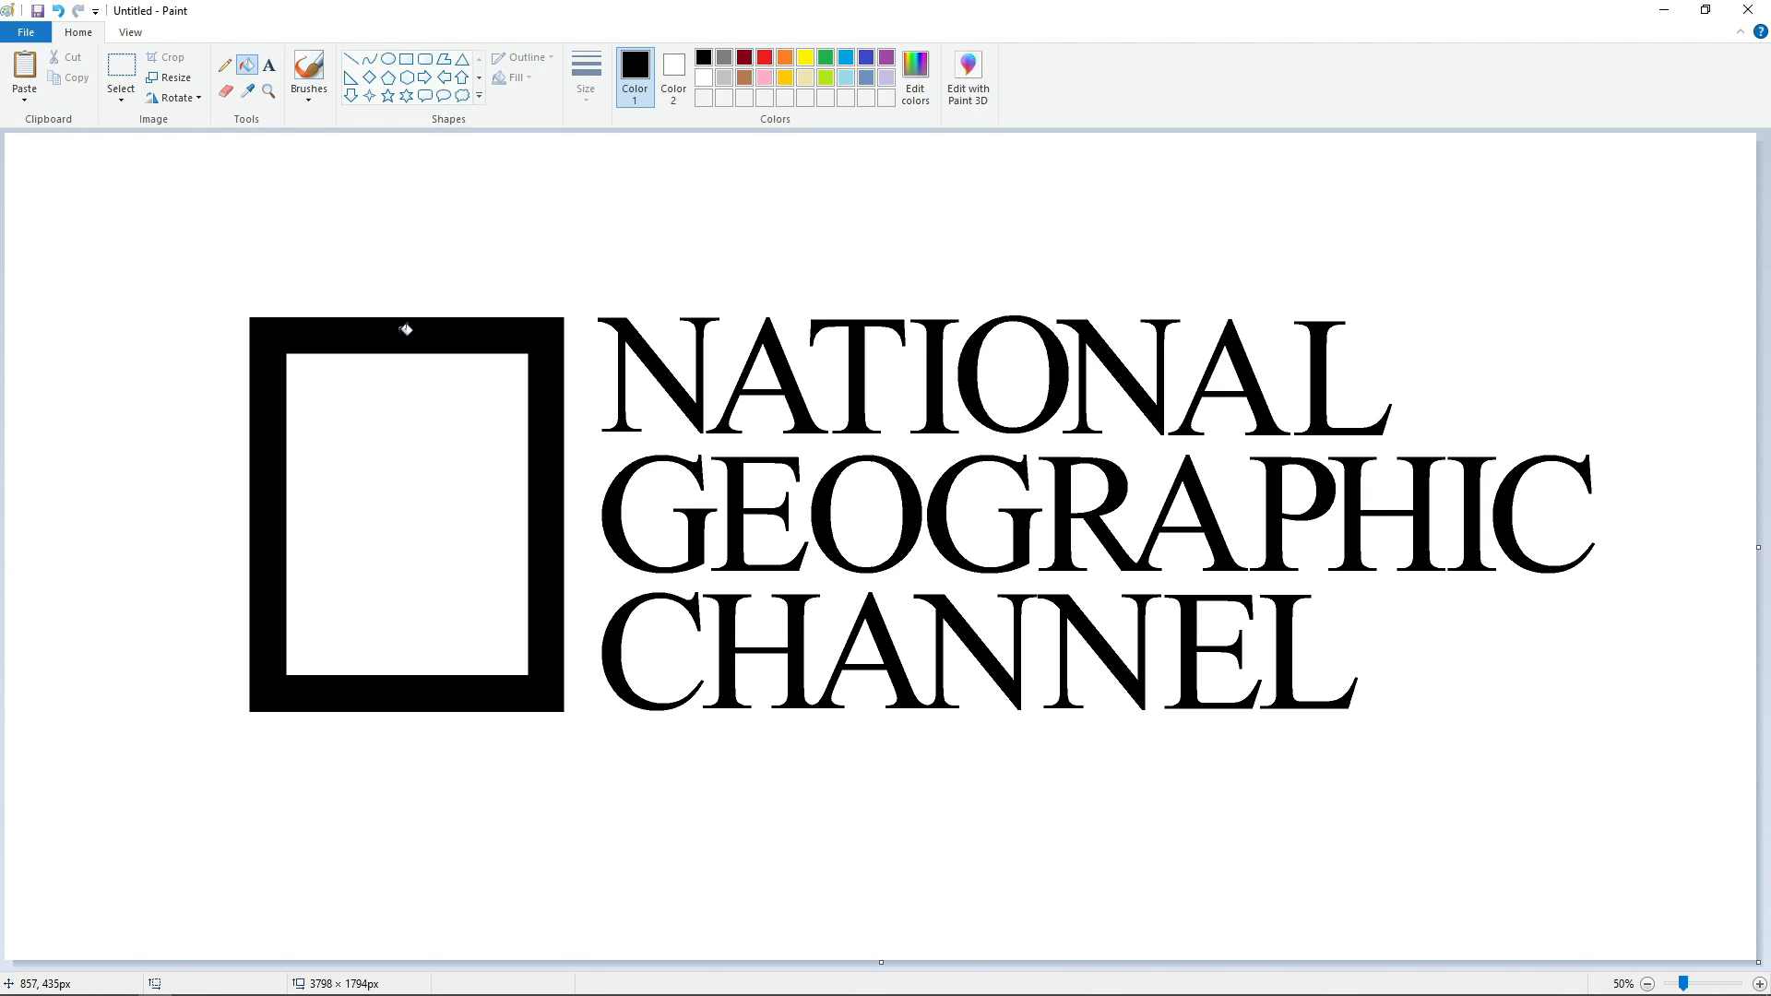
pyautogui.click(928, 99)
pyautogui.click(716, 631)
pyautogui.click(552, 518)
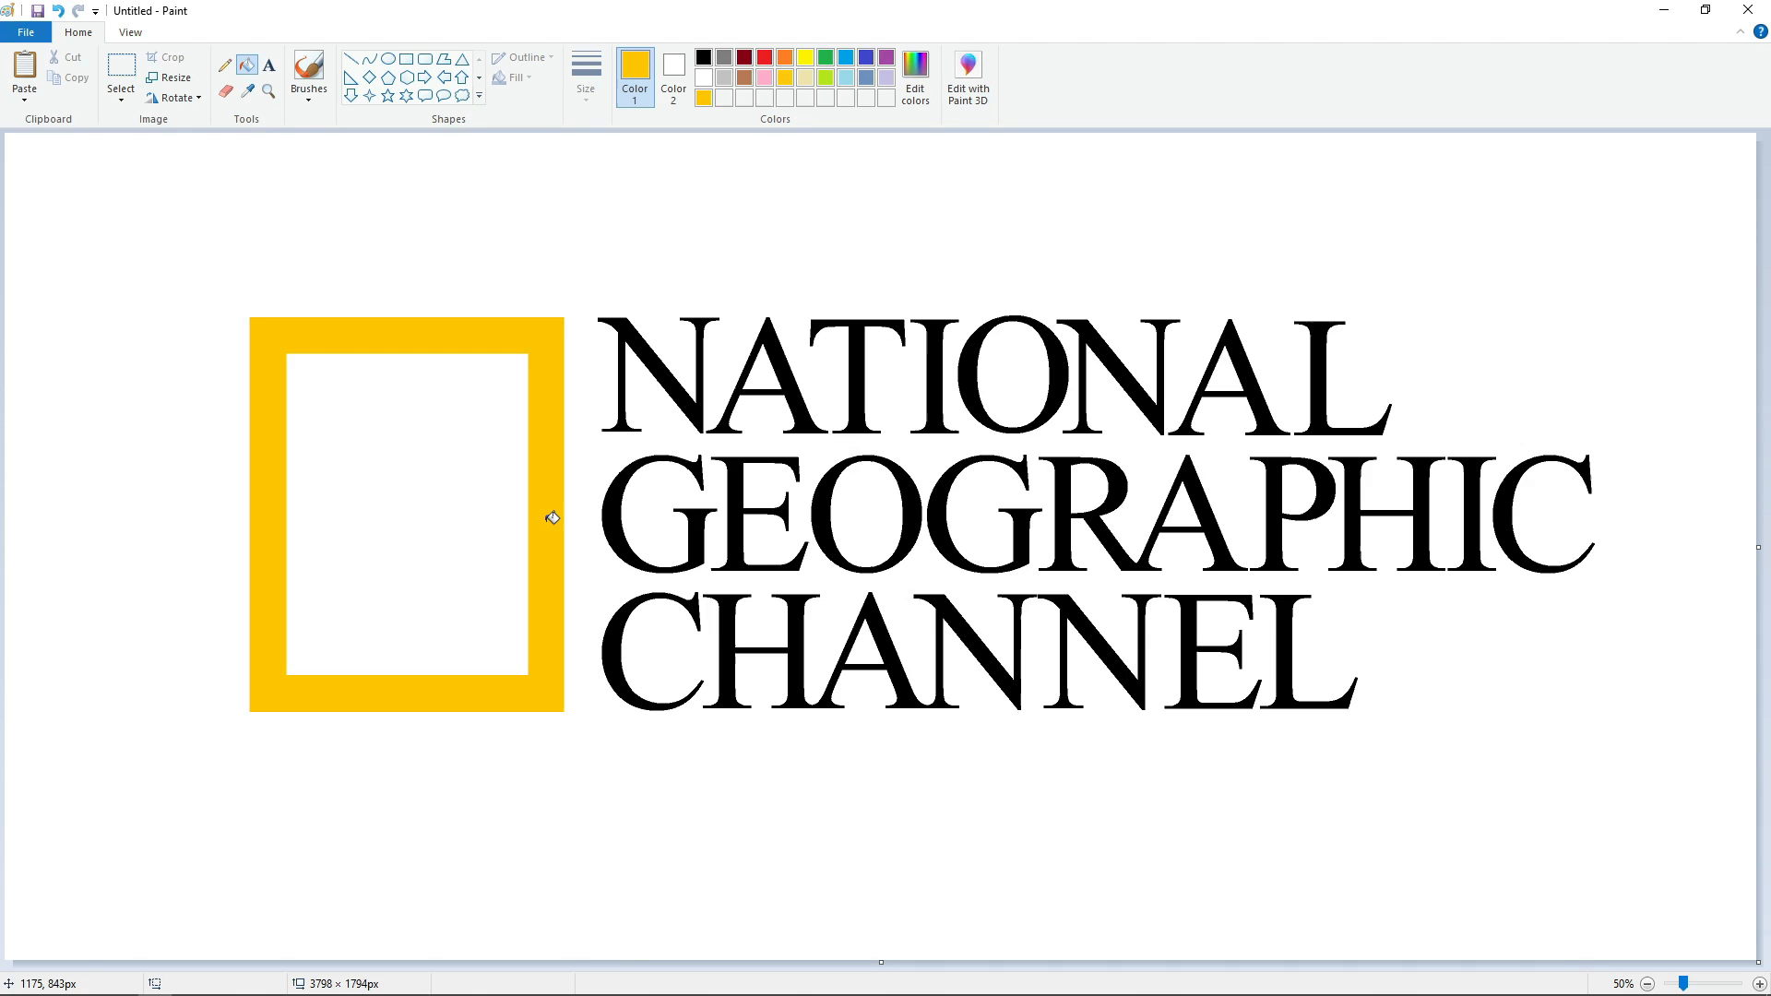